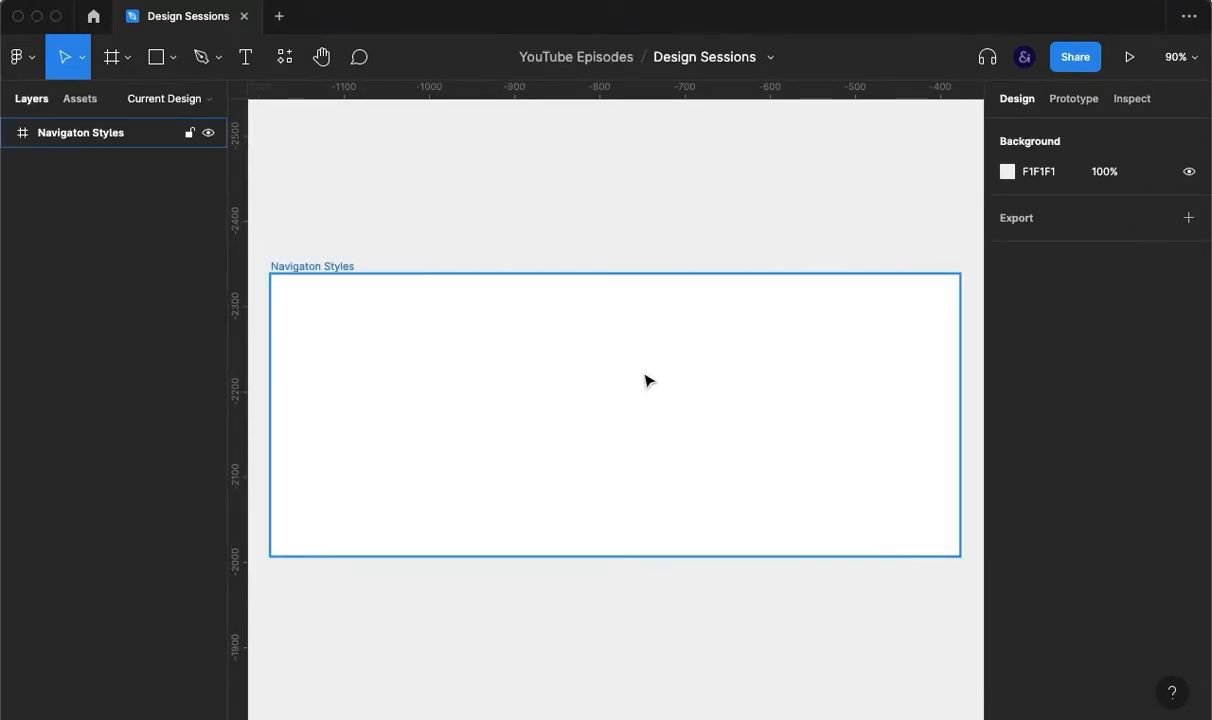
# Step: Create a 'Logo' text layer in the frame and wrap it in a grouped auto-layout box
pyautogui.press('r')
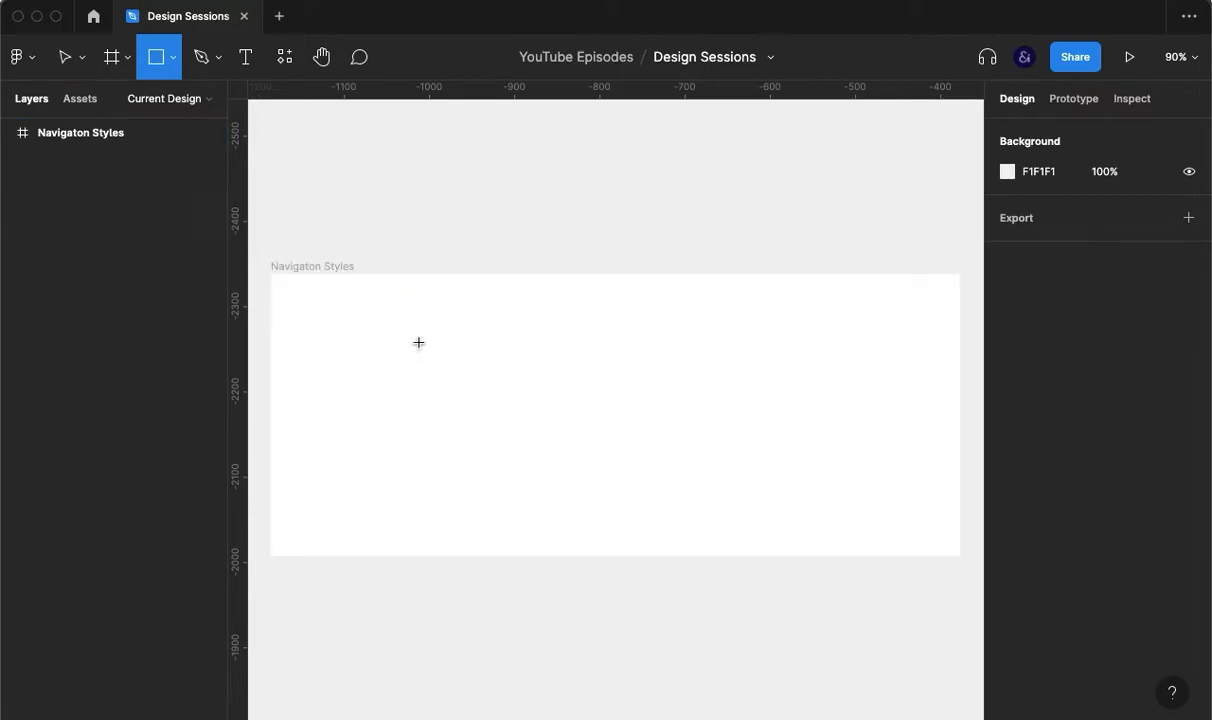
pyautogui.press('t')
pyautogui.click(418, 350)
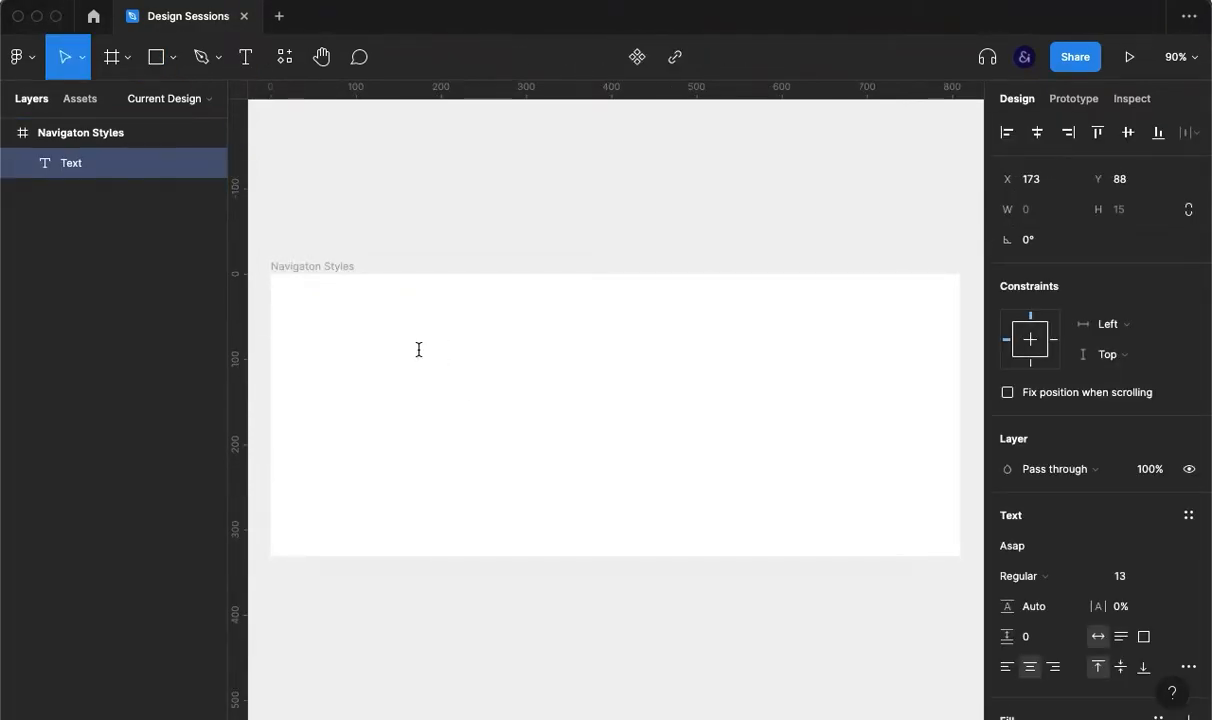
pyautogui.write('Logo')
pyautogui.press('Escape')
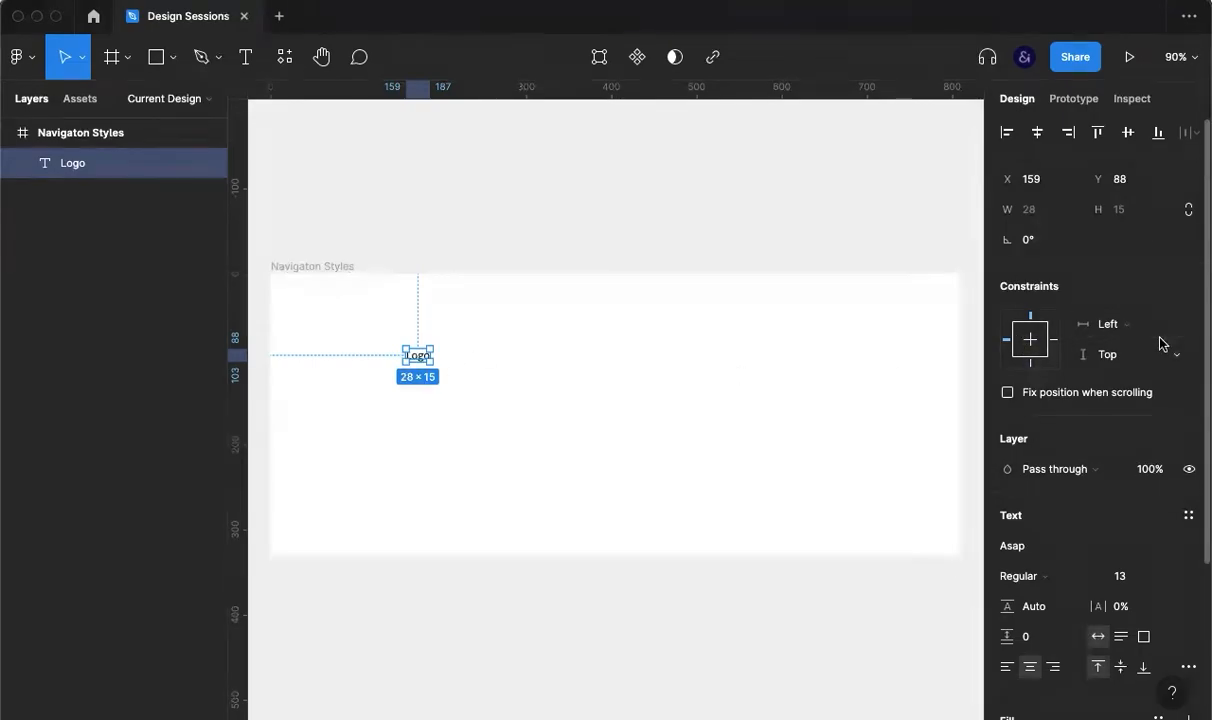
pyautogui.scroll(-3, 1160, 344)
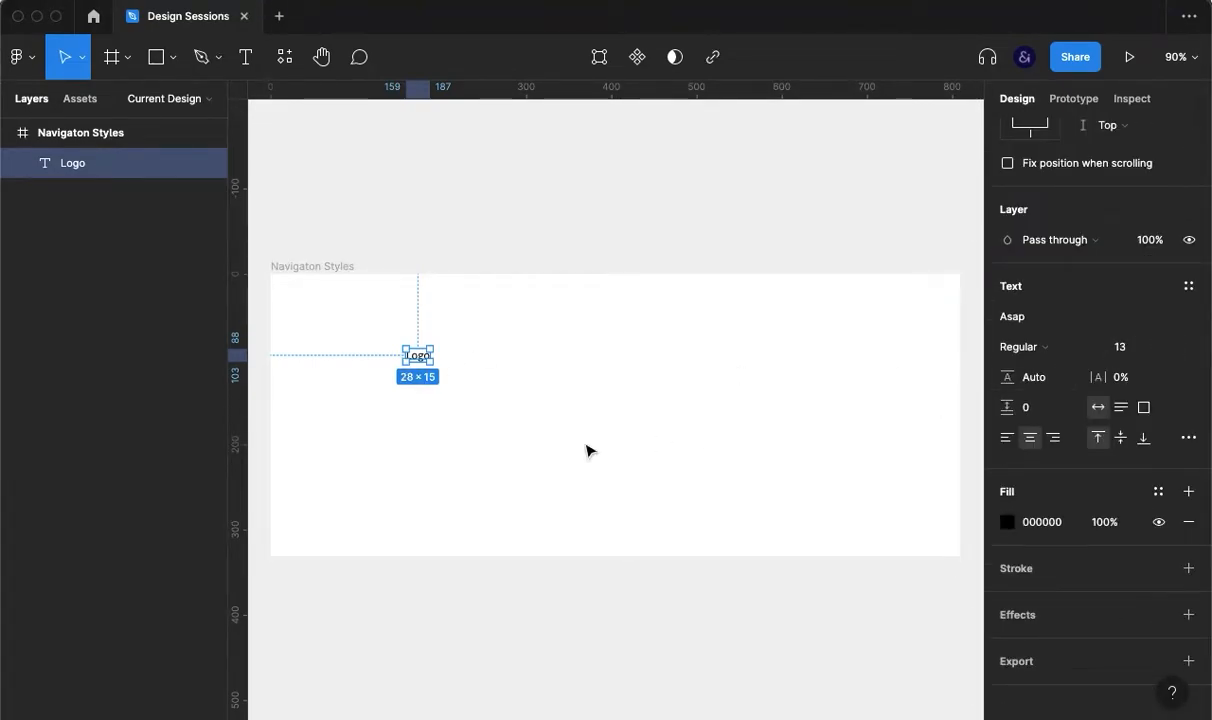
pyautogui.press('super+g')
pyautogui.scroll(5, 1065, 445)
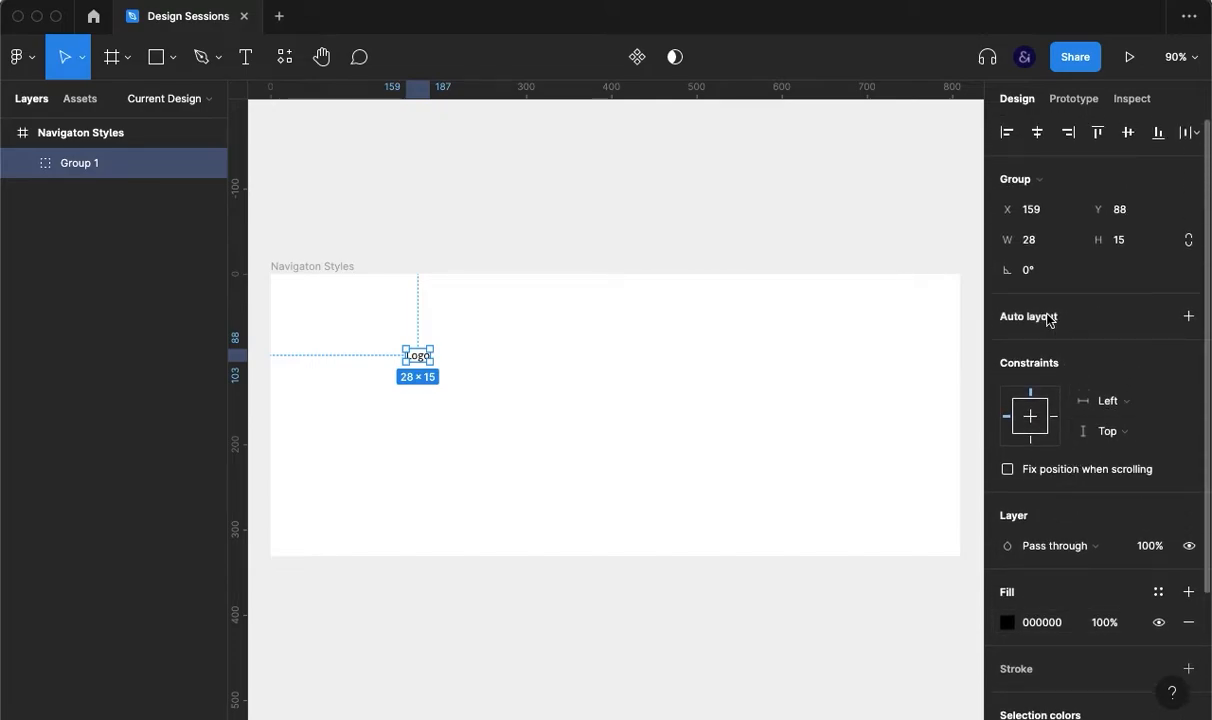
pyautogui.hotkey('shift', 'a')
# Step: Give the Logo box 10 padding and a light-grey F2F2F2 fill
pyautogui.click(1128, 476)
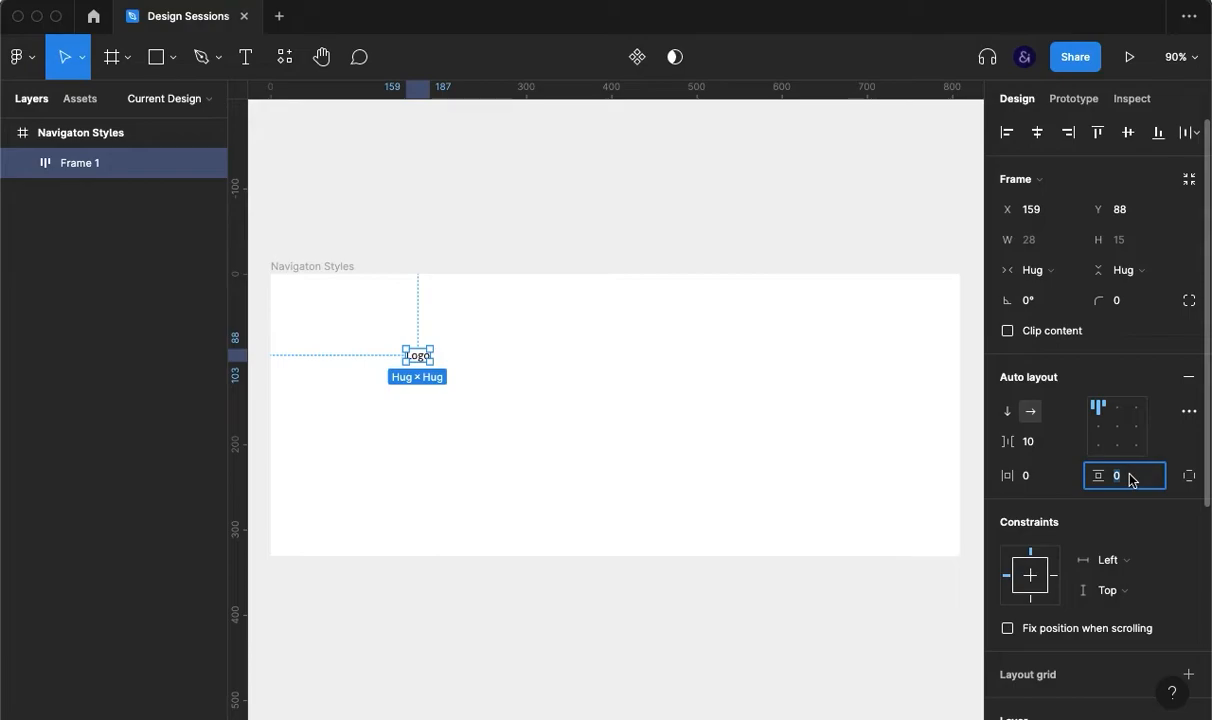
pyautogui.write('10')
pyautogui.click(1041, 476)
pyautogui.write('10')
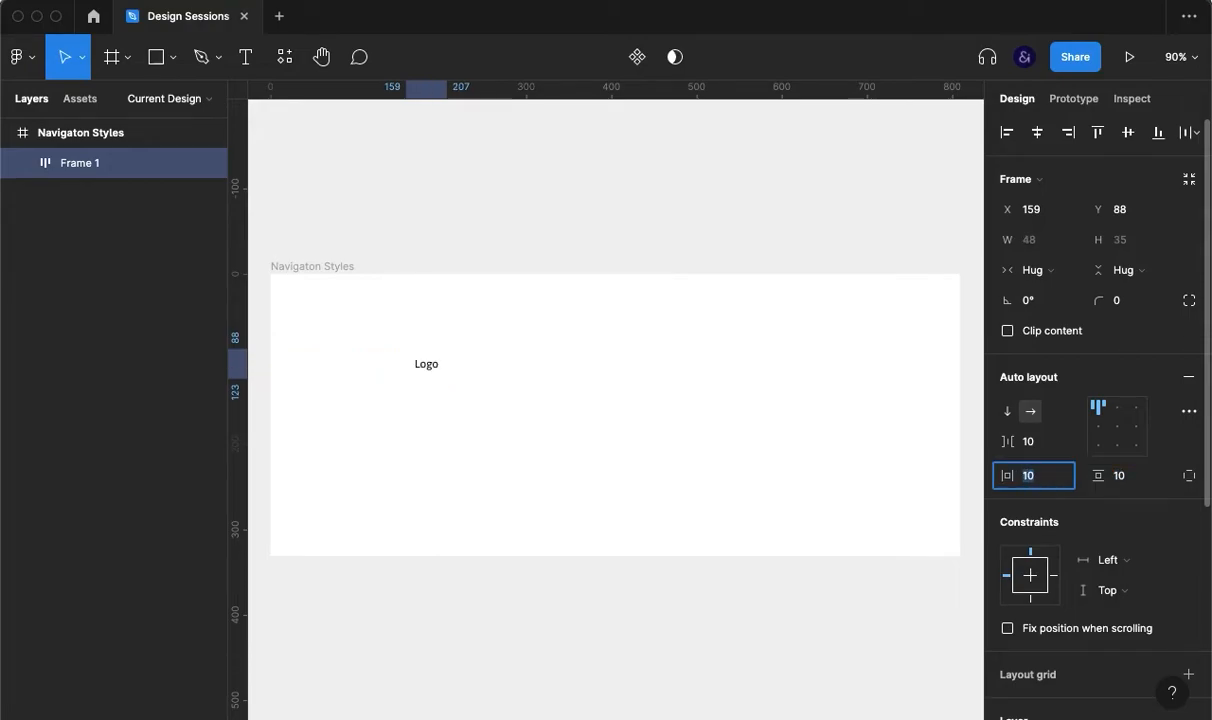
pyautogui.press('Return')
pyautogui.scroll(-5, 1140, 590)
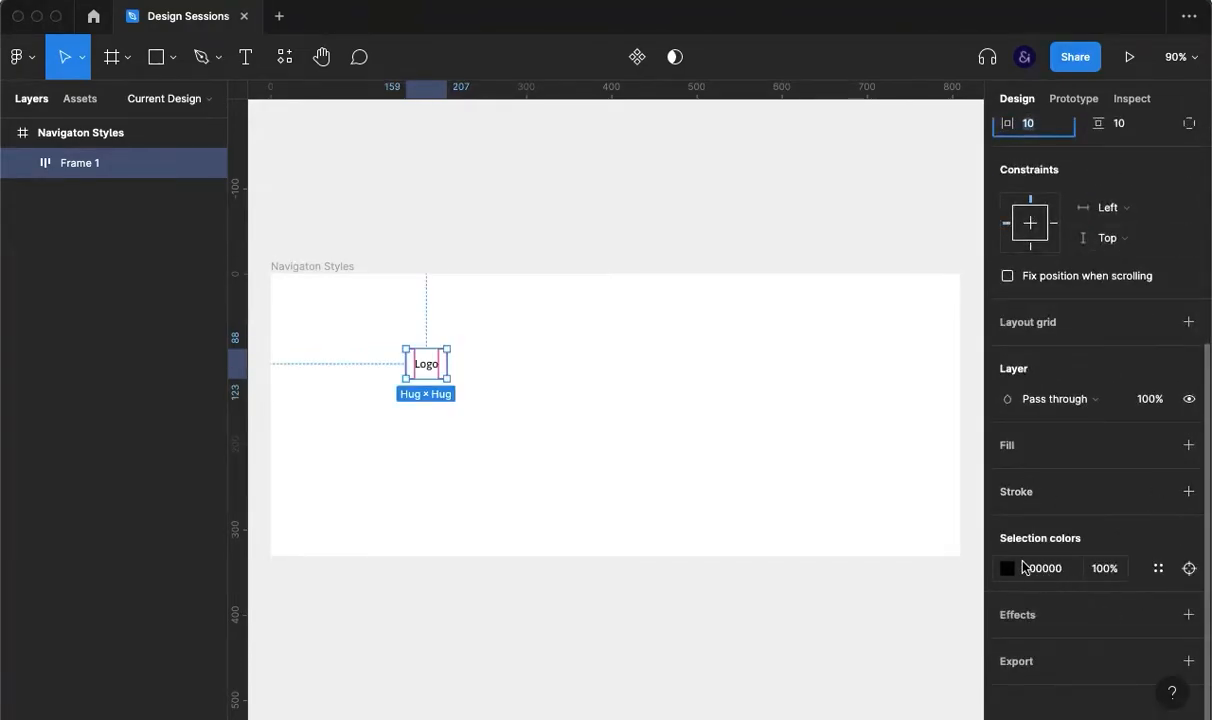
pyautogui.click(1030, 452)
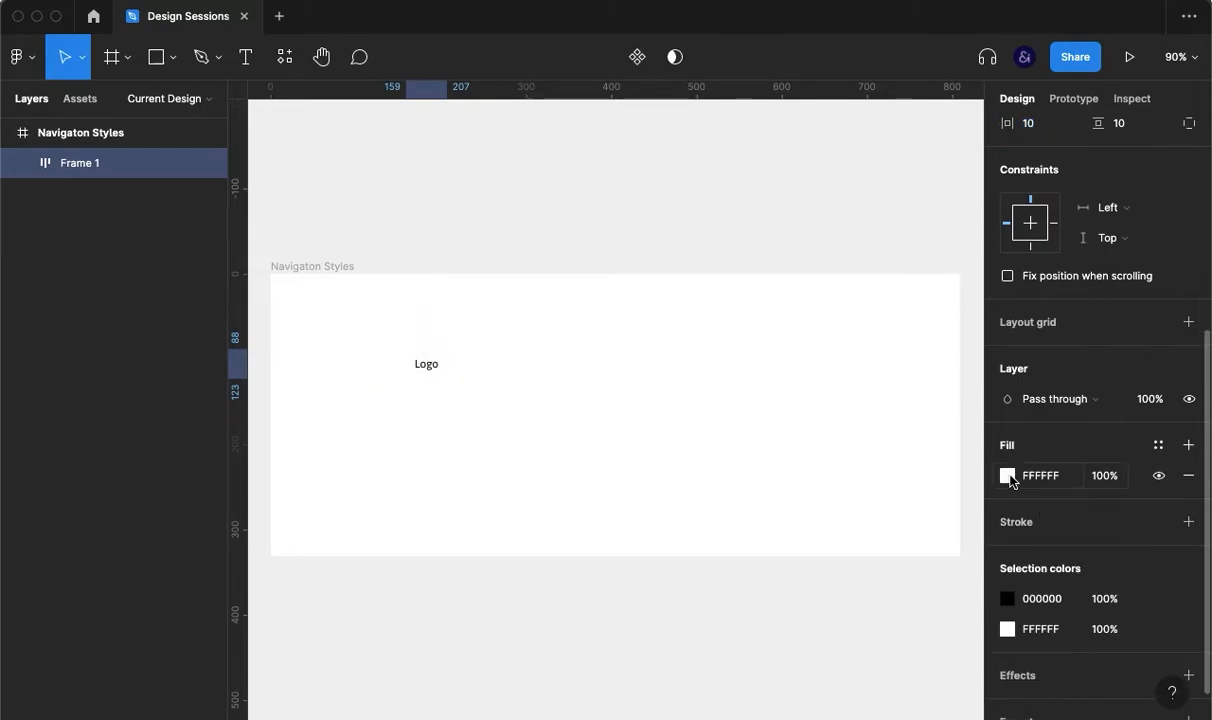
pyautogui.click(1007, 475)
pyautogui.moveTo(756, 259); pyautogui.dragTo(757, 267)
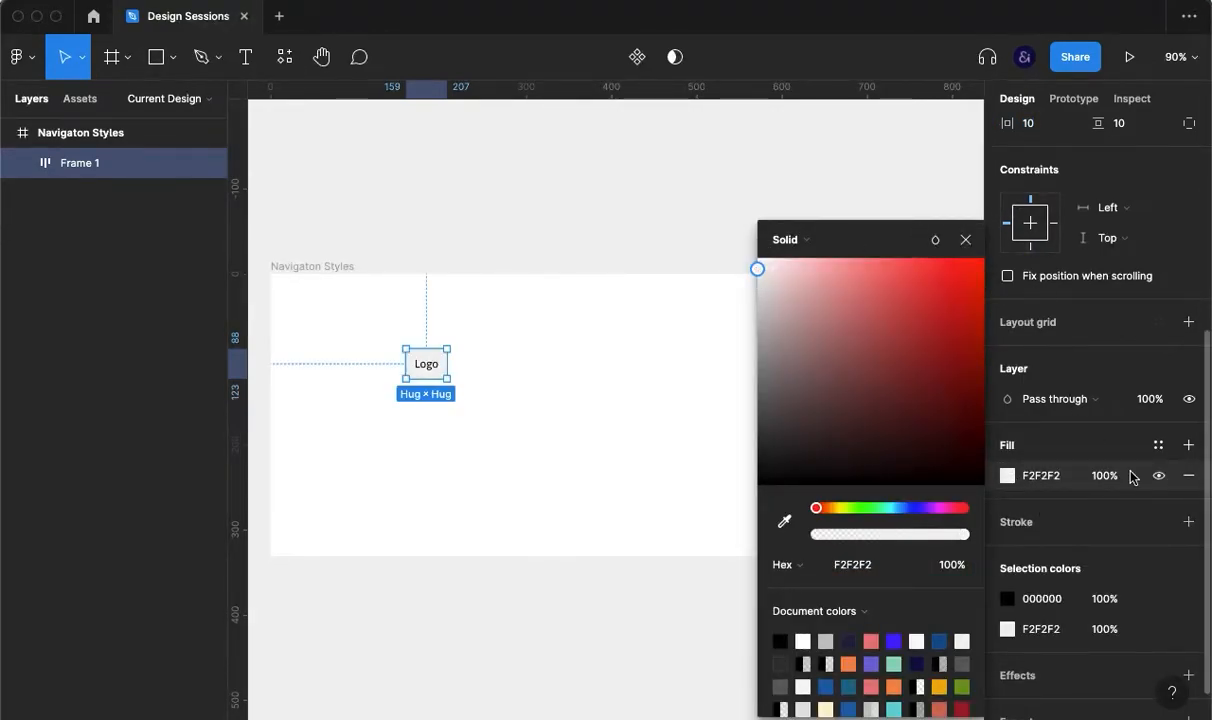
pyautogui.click(966, 239)
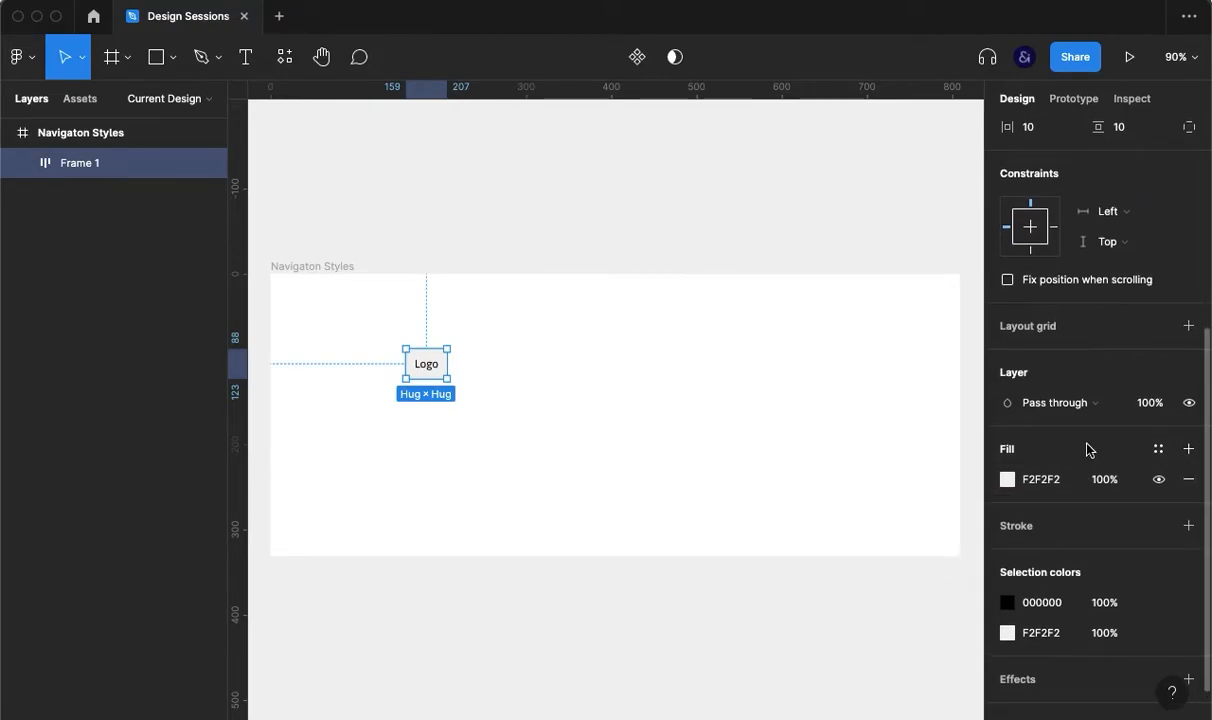
# Step: Set the Logo box padding to 25 horizontal, 8 vertical, and move it to the frame's top-left
pyautogui.scroll(4, 1087, 446)
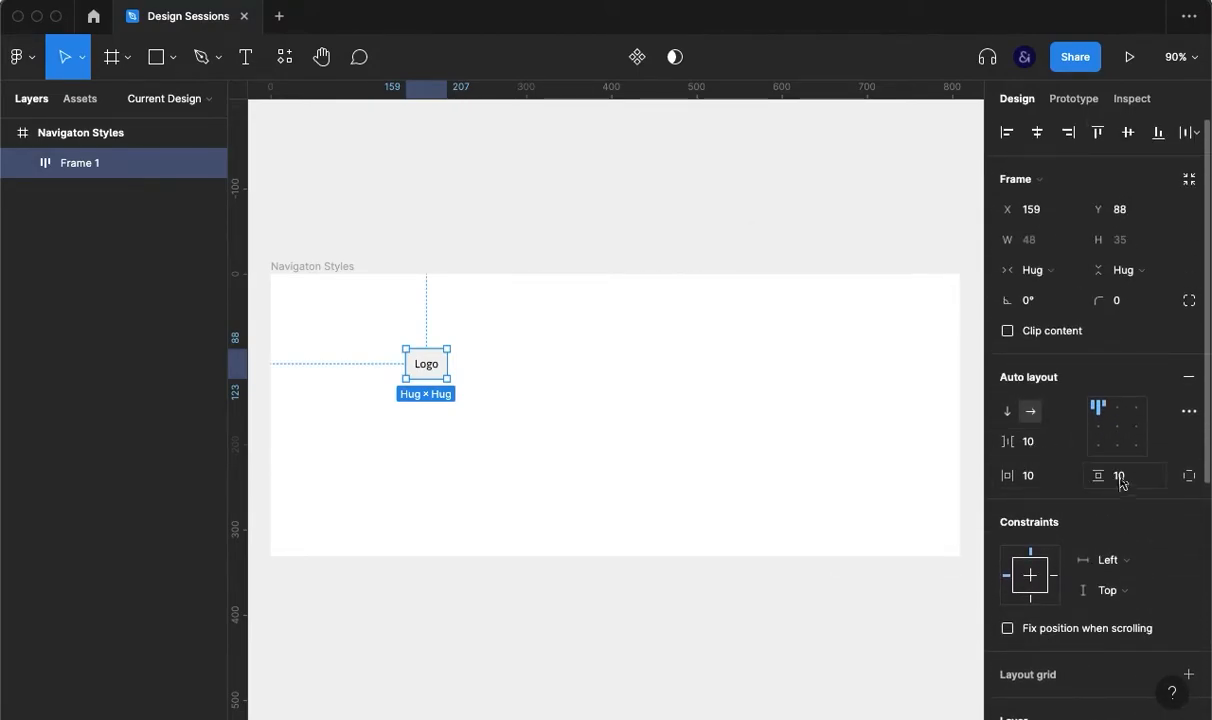
pyautogui.click(1062, 484)
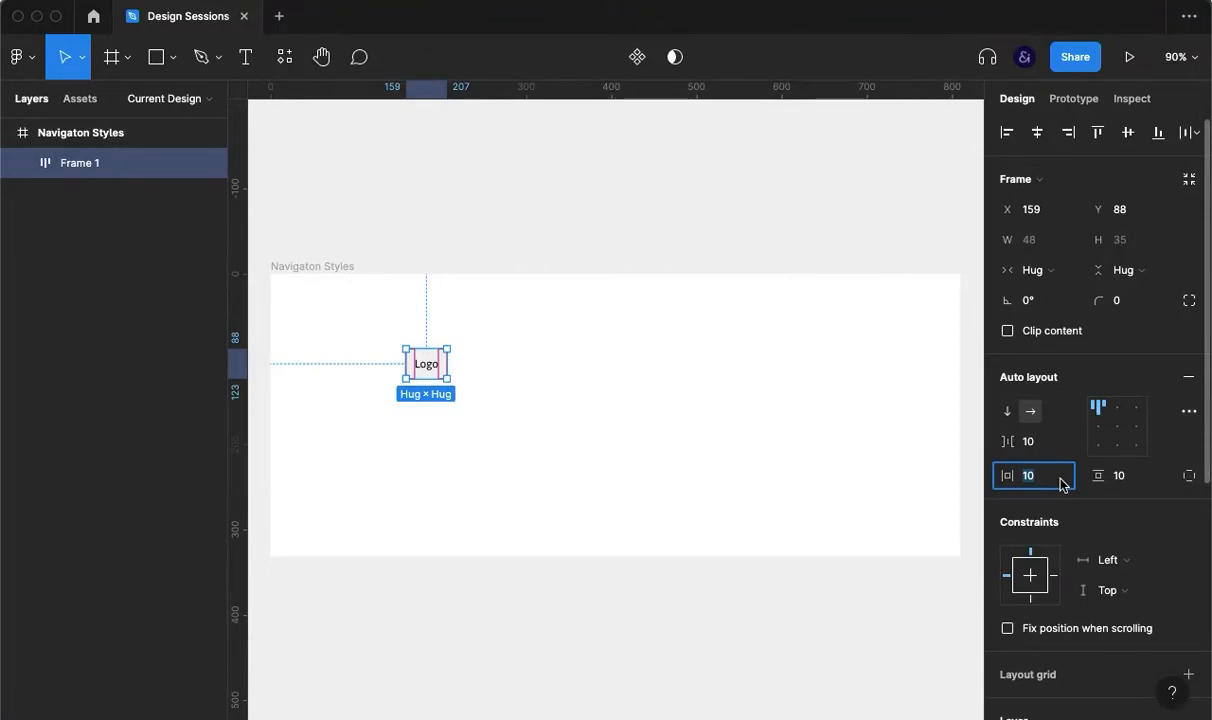
pyautogui.write('20')
pyautogui.press('Return')
pyautogui.press('Up')
pyautogui.press('Up')
pyautogui.press('Up')
pyautogui.press('Up')
pyautogui.press('Up')
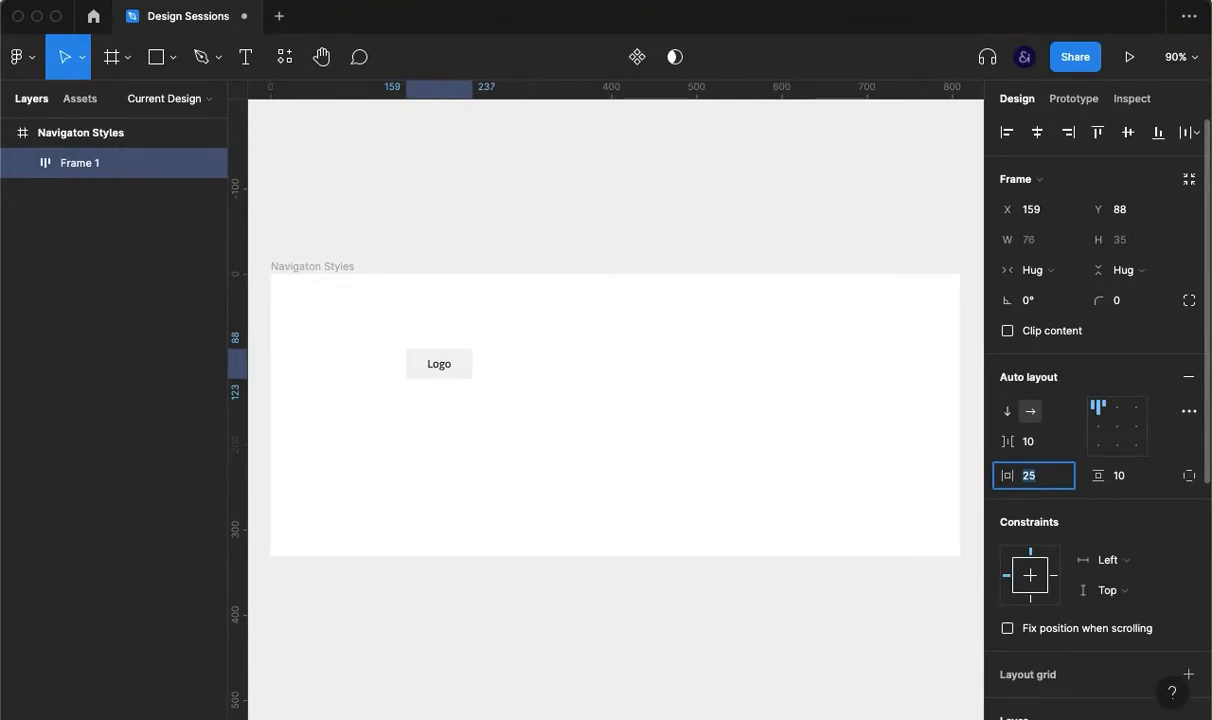
pyautogui.click(1120, 485)
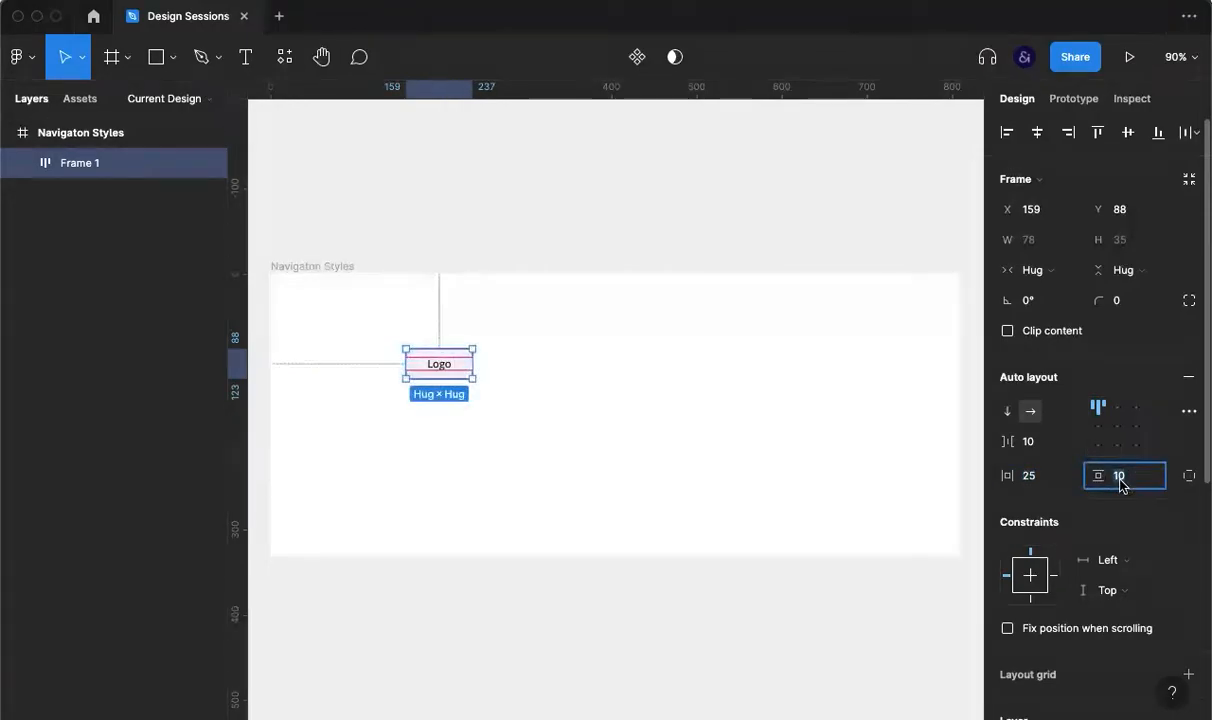
pyautogui.press('Down')
pyautogui.press('Down')
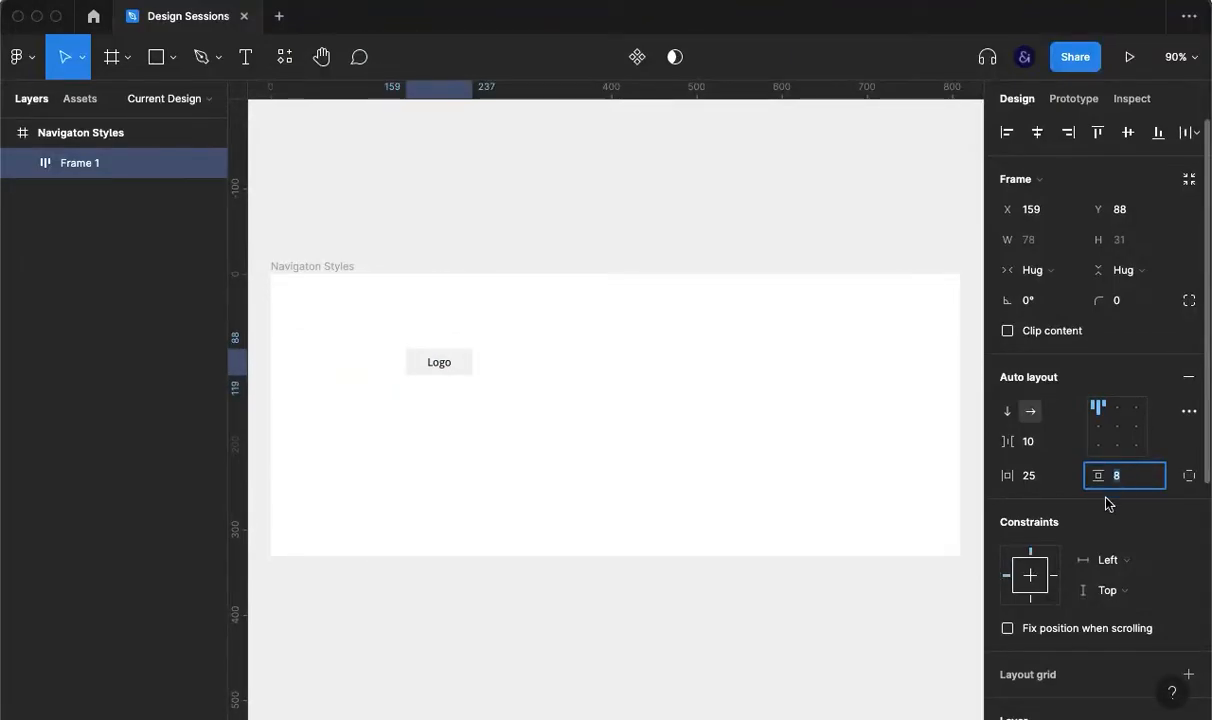
pyautogui.click(744, 460)
pyautogui.moveTo(455, 372); pyautogui.dragTo(370, 343)
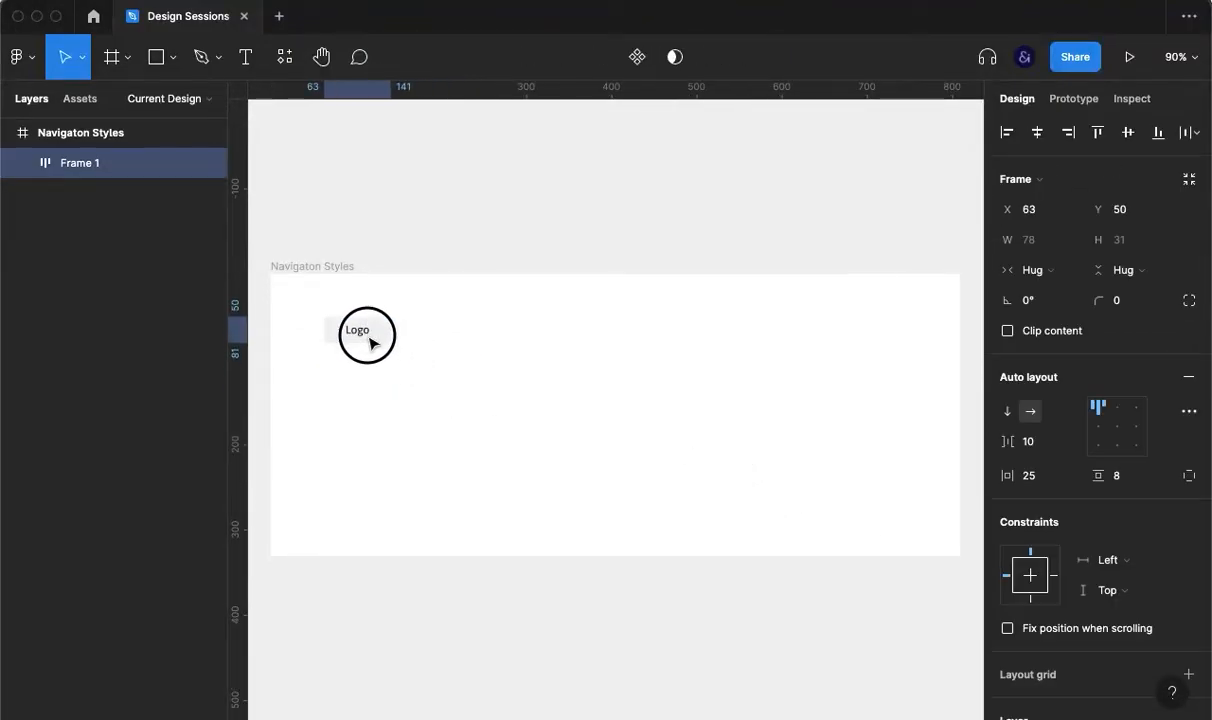
# Step: Add a 'button' text layer lined up beside the Logo box
pyautogui.press('t')
pyautogui.click(509, 329)
pyautogui.write('button')
pyautogui.press('Escape')
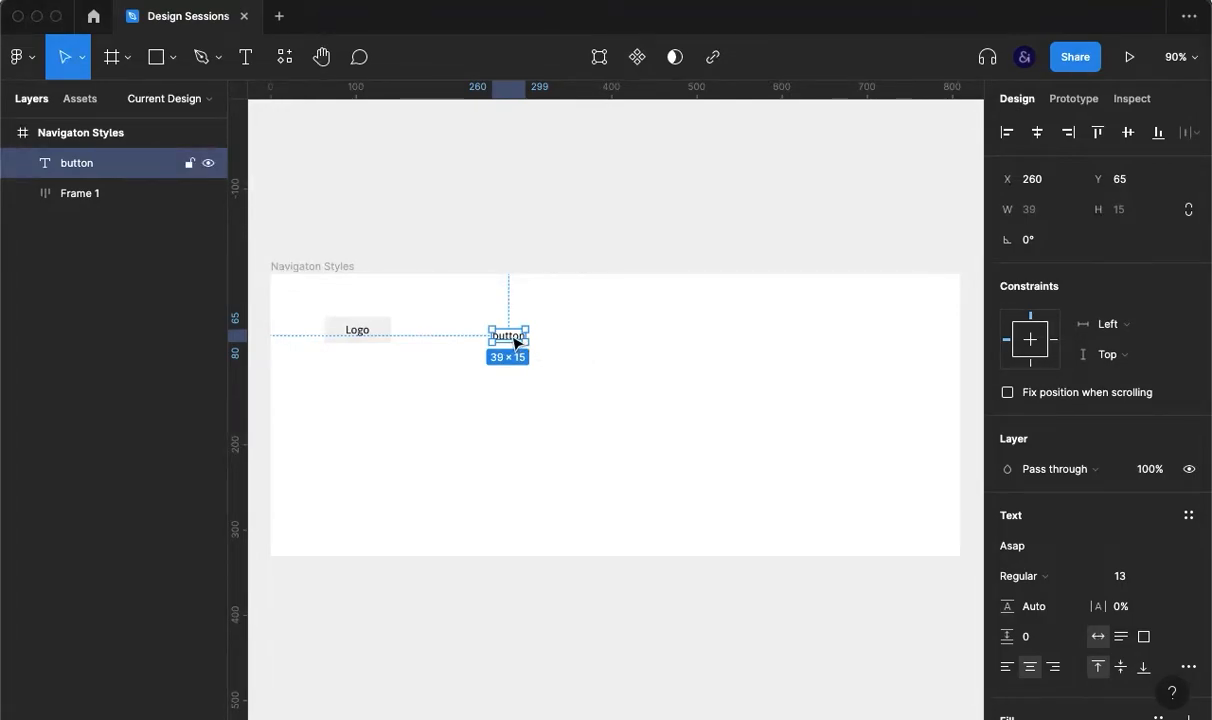
pyautogui.moveTo(513, 338); pyautogui.dragTo(563, 333)
# Step: Make four button copies and group them into a horizontal auto-layout row with 20 spacing
pyautogui.hotkey('ctrl', 'z')
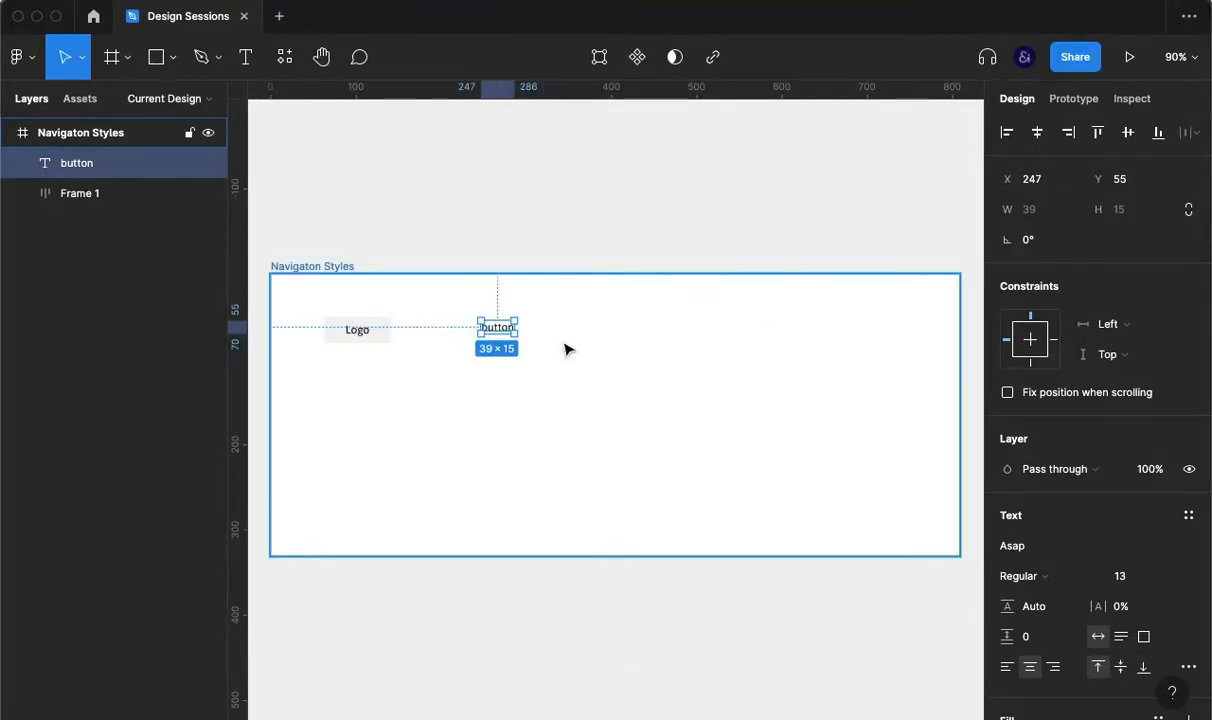
pyautogui.hotkey('ctrl', 'd')
pyautogui.hotkey('ctrl', 'd')
pyautogui.keyDown('shift'); pyautogui.click(100, 254); pyautogui.keyUp('shift')
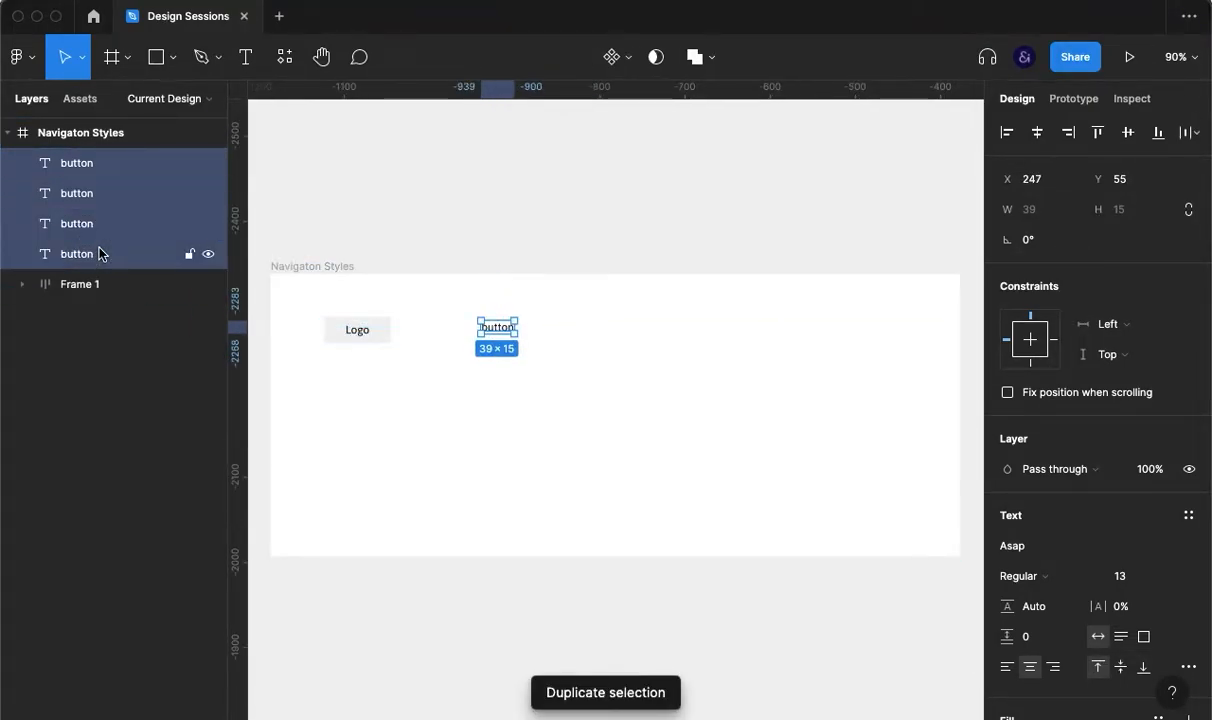
pyautogui.hotkey('ctrl', 'g')
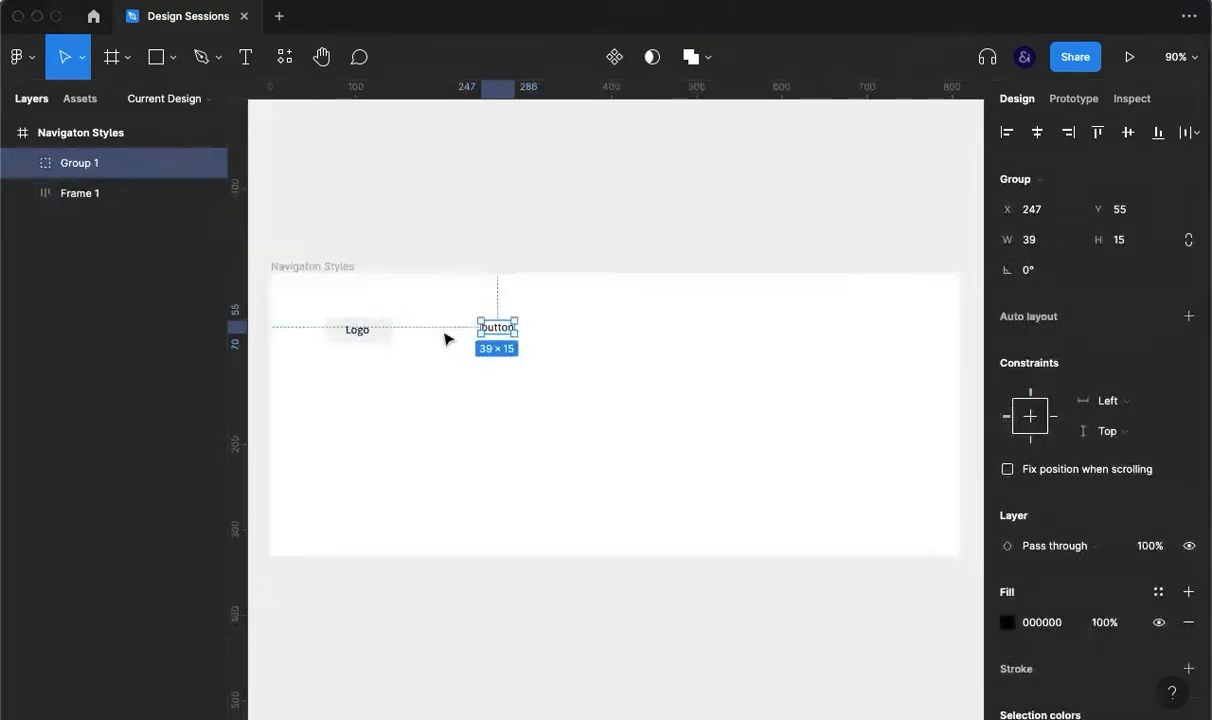
pyautogui.click(1036, 317)
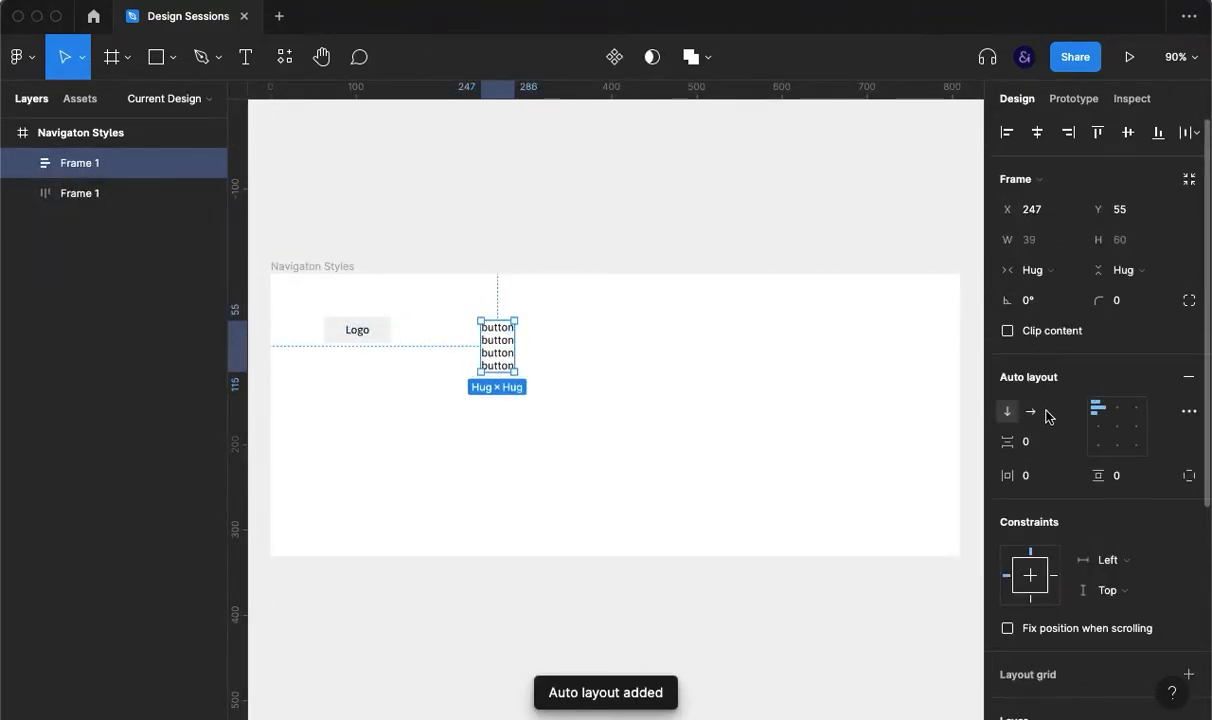
pyautogui.click(1031, 412)
pyautogui.click(1034, 441)
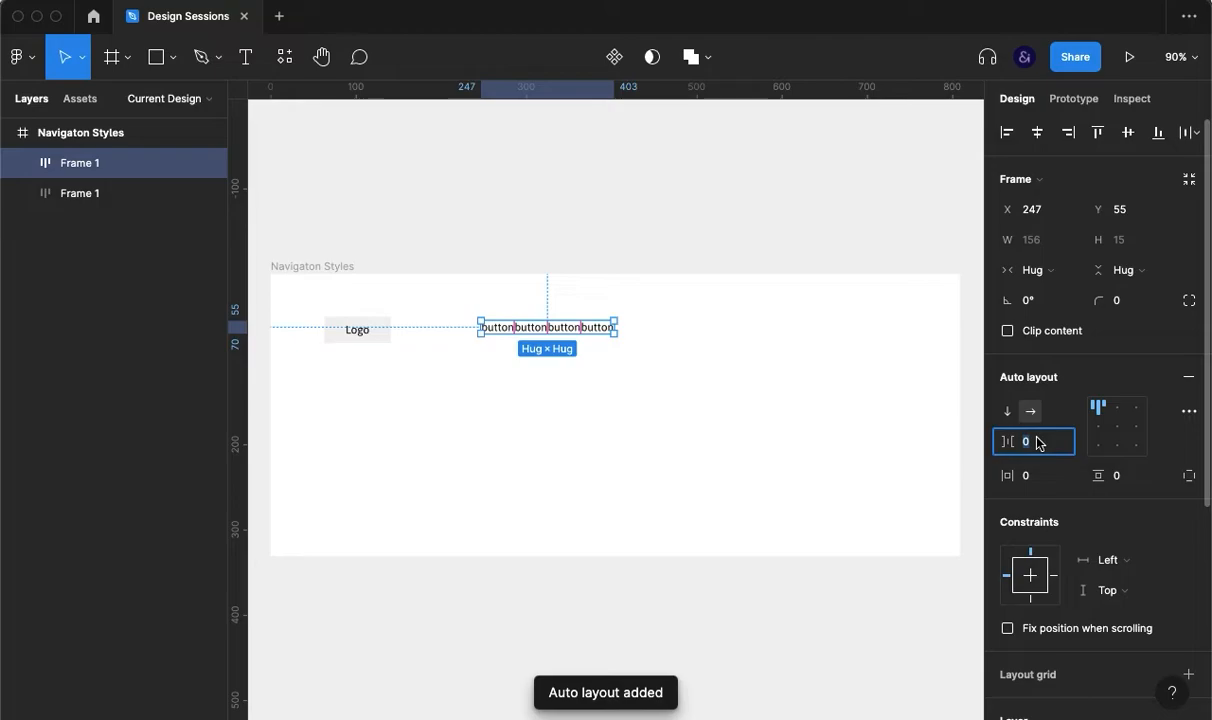
pyautogui.write('10')
pyautogui.press('Return')
pyautogui.write('20')
pyautogui.press('Return')
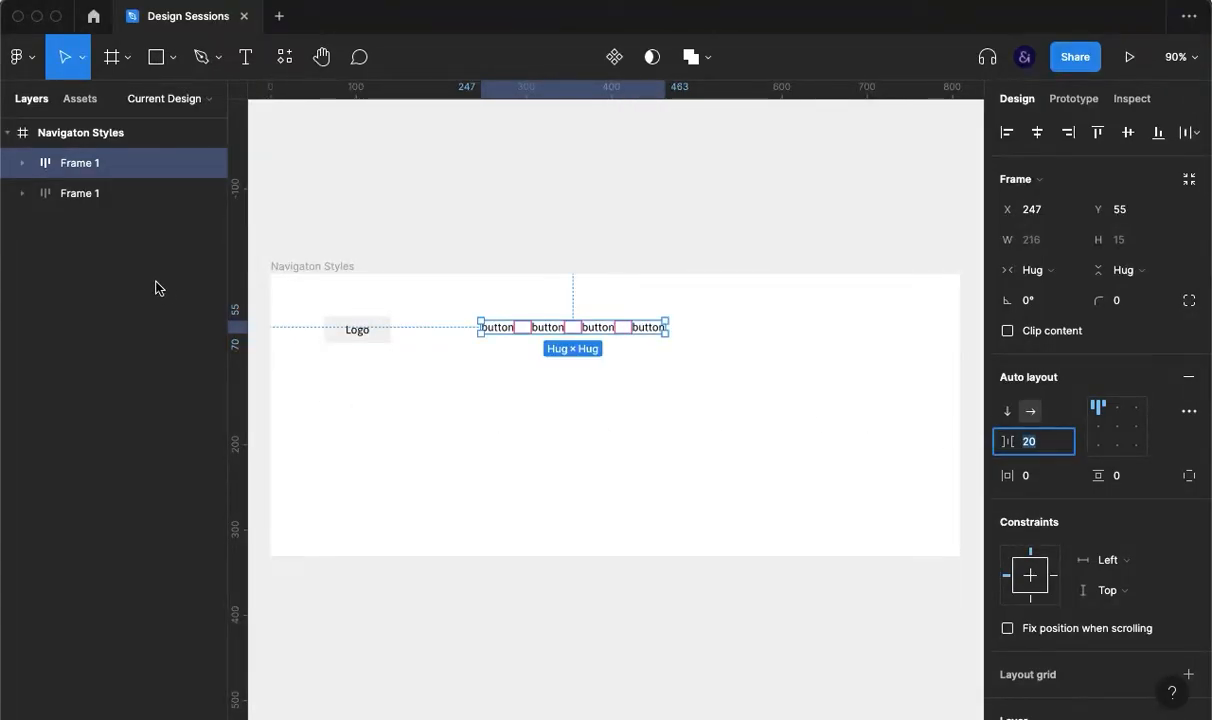
pyautogui.click(106, 196)
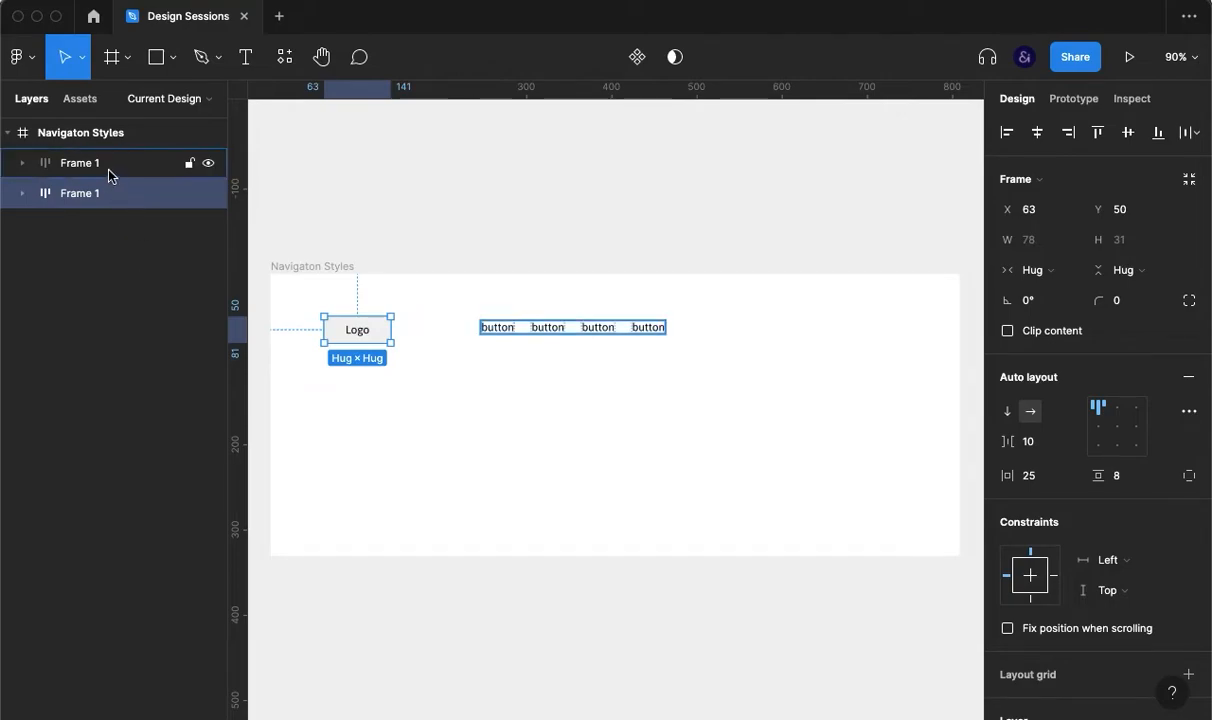
# Step: Combine the Logo box and button row into one auto-layout bar with space-between spacing
pyautogui.keyDown('shift'); pyautogui.click(108, 171); pyautogui.keyUp('shift')
pyautogui.press('super+g')
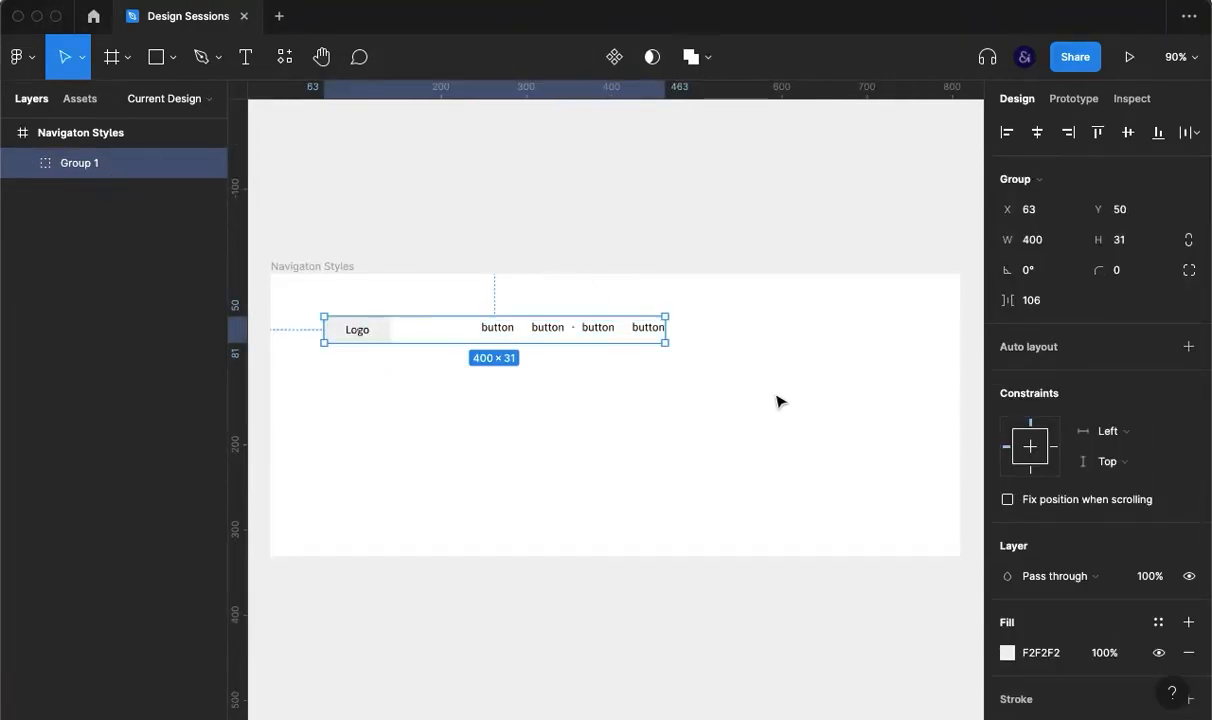
pyautogui.hotkey('shift', 'a')
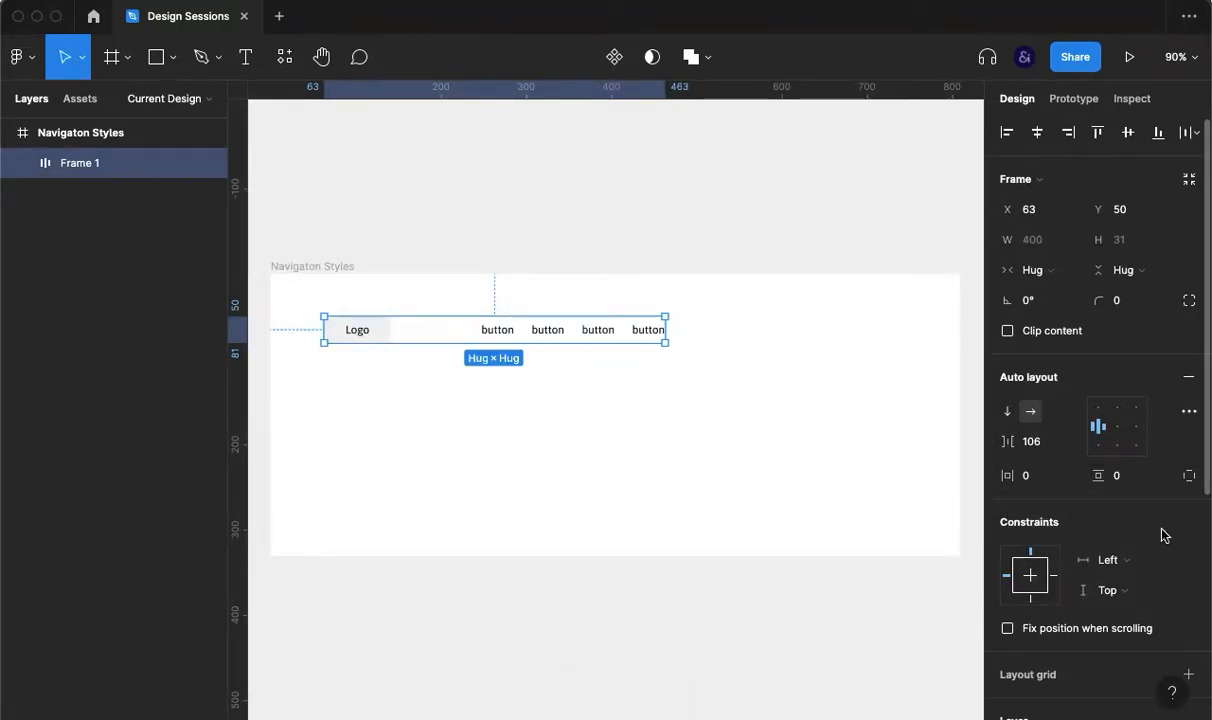
pyautogui.click(1188, 411)
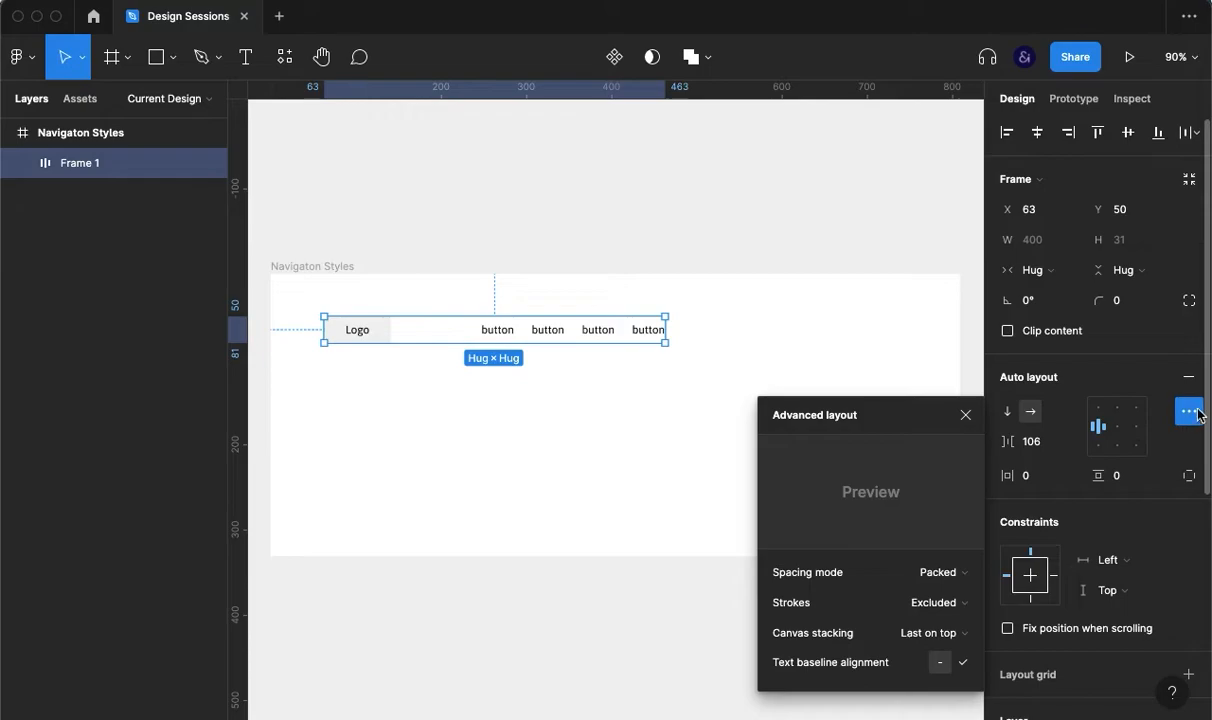
pyautogui.click(938, 573)
pyautogui.click(918, 596)
pyautogui.click(609, 449)
# Step: Widen the nav bar to 712, centre it horizontally, and nudge it up to Y 40
pyautogui.click(665, 337)
pyautogui.moveTo(665, 337); pyautogui.dragTo(931, 322)
pyautogui.click(1037, 132)
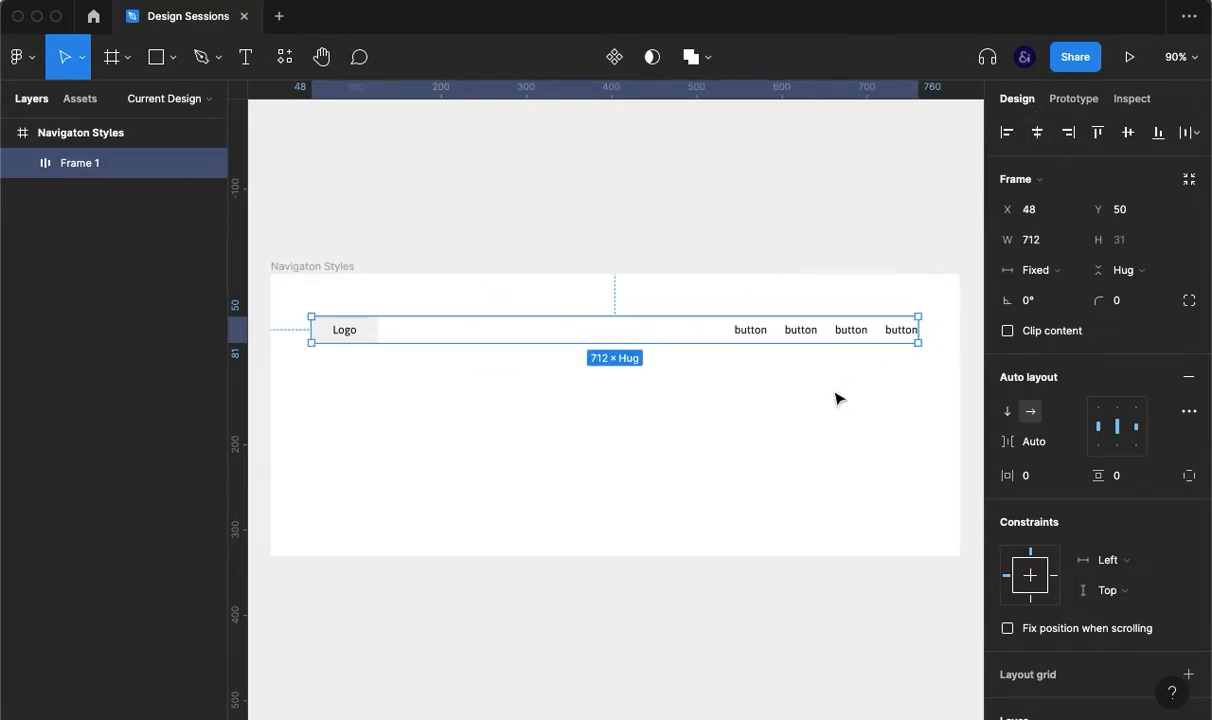
pyautogui.click(837, 400)
pyautogui.click(806, 333)
pyautogui.hotkey('shift', 'Up')
pyautogui.click(777, 446)
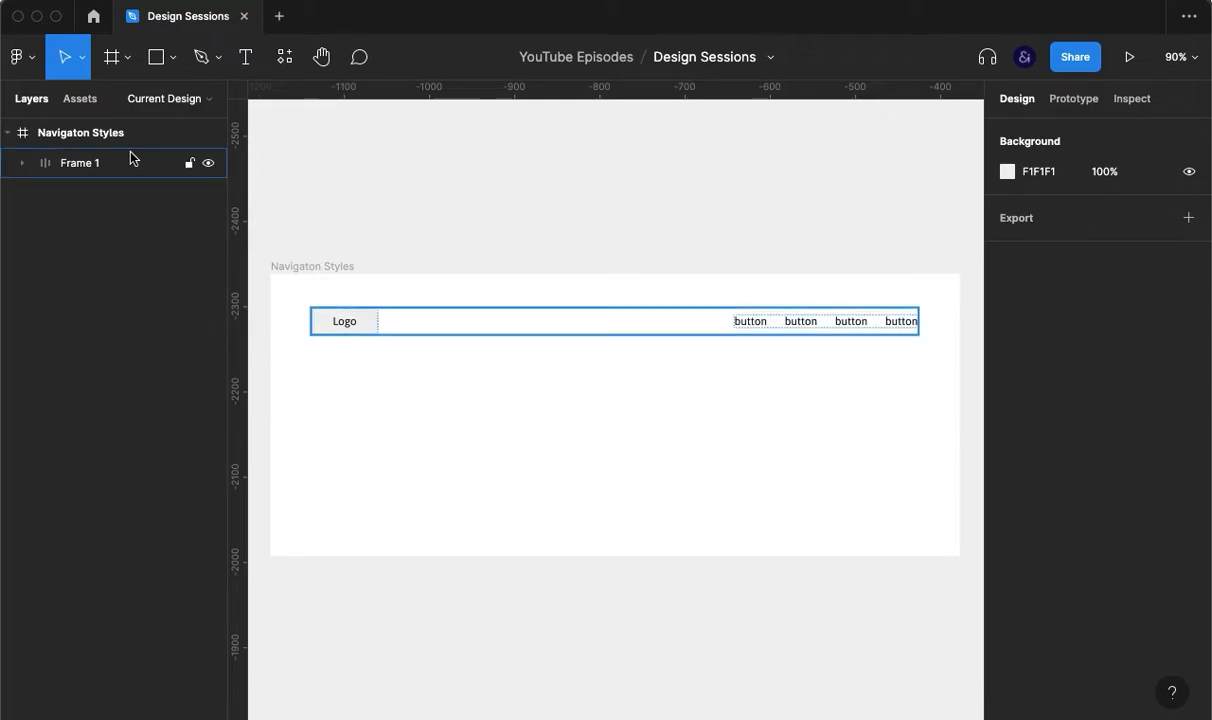
# Step: Rename the nav bar layer 'Style 1' and duplicate it as Style 2
pyautogui.doubleClick(79, 165)
pyautogui.write('`sty')
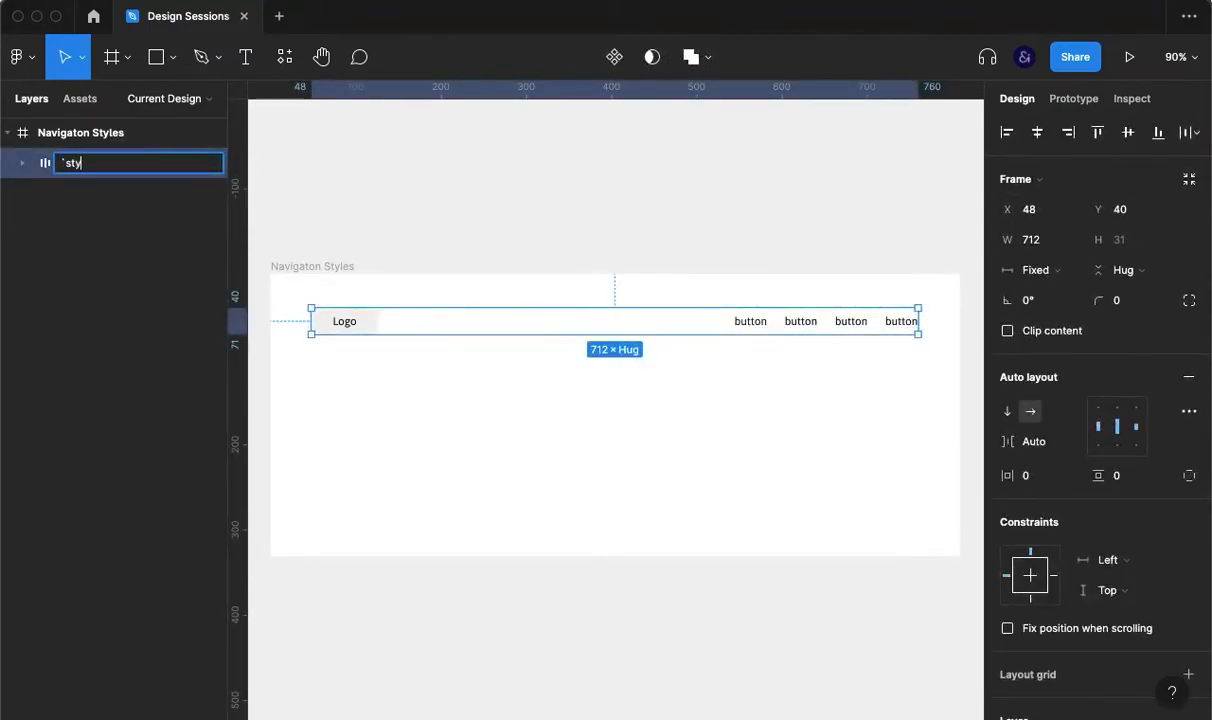
pyautogui.write('le')
pyautogui.press('super+a')
pyautogui.write('S')
pyautogui.press('Return')
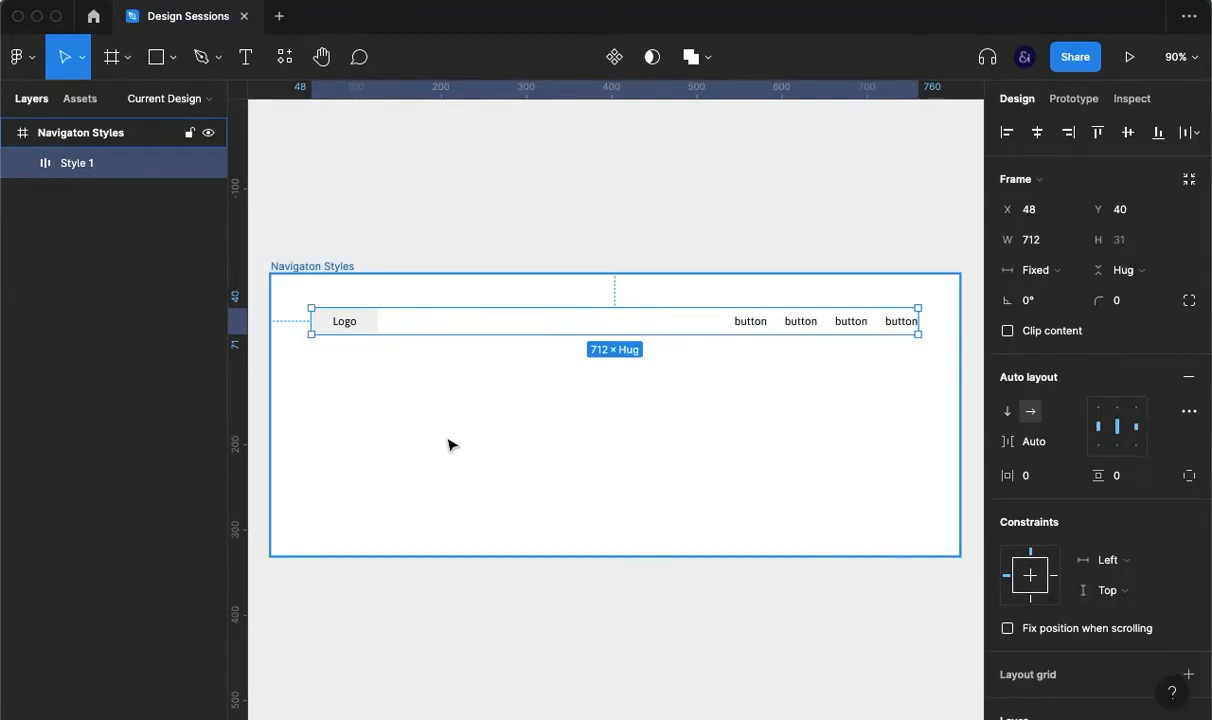
pyautogui.press('super+d')
# Step: Give the Navigaton Styles frame vertical auto layout with a 60 gap between nav bars
pyautogui.click(98, 134)
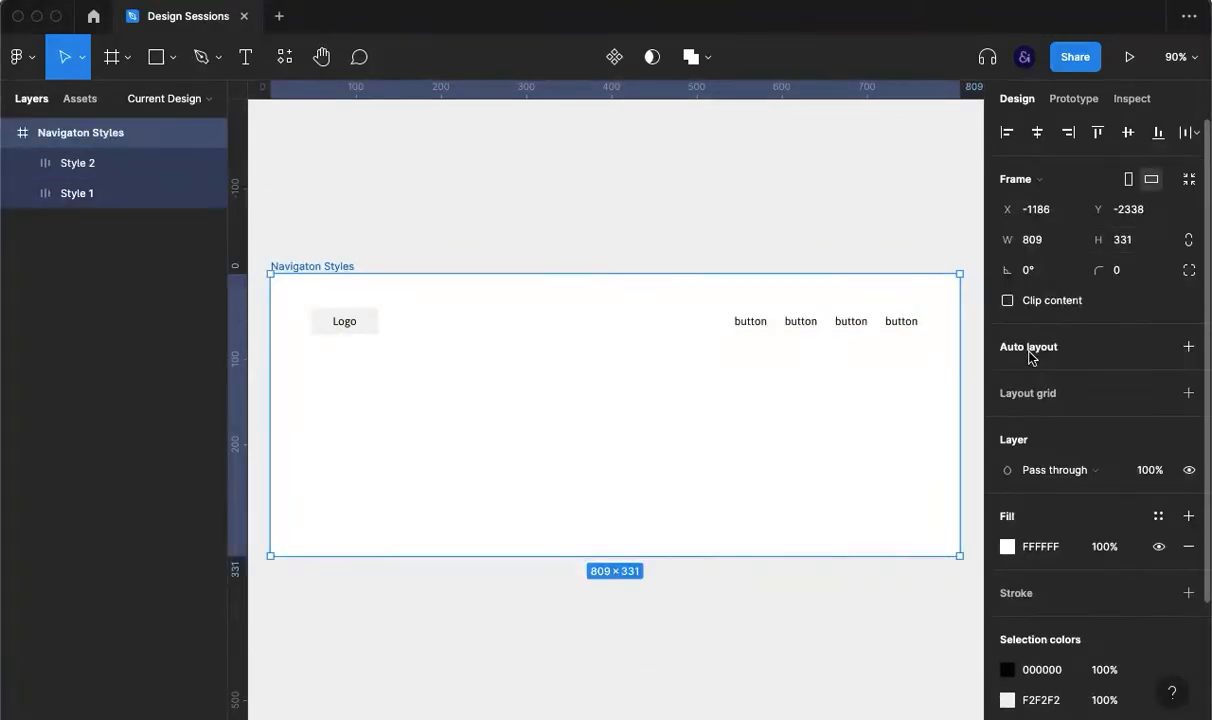
pyautogui.hotkey('shift', 'a')
pyautogui.click(1055, 450)
pyautogui.write('60')
pyautogui.press('Return')
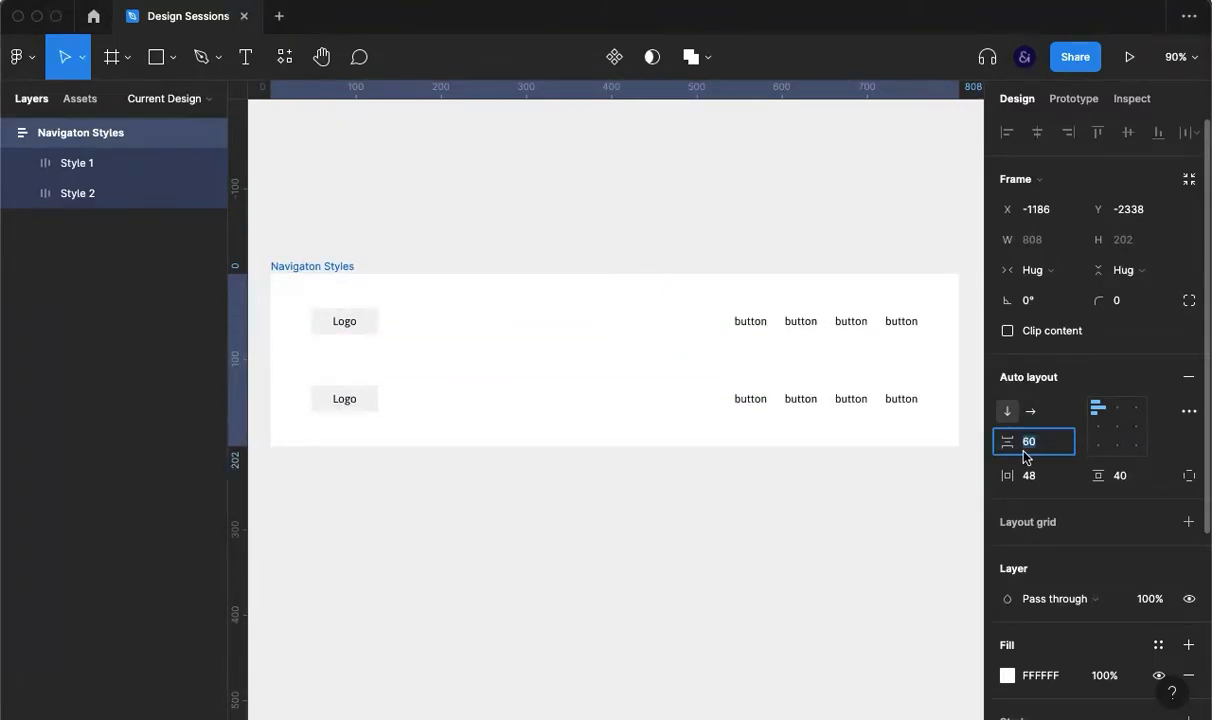
# Step: Draw a full-width divider line between the nav bars with 20% stroke opacity
pyautogui.click(408, 522)
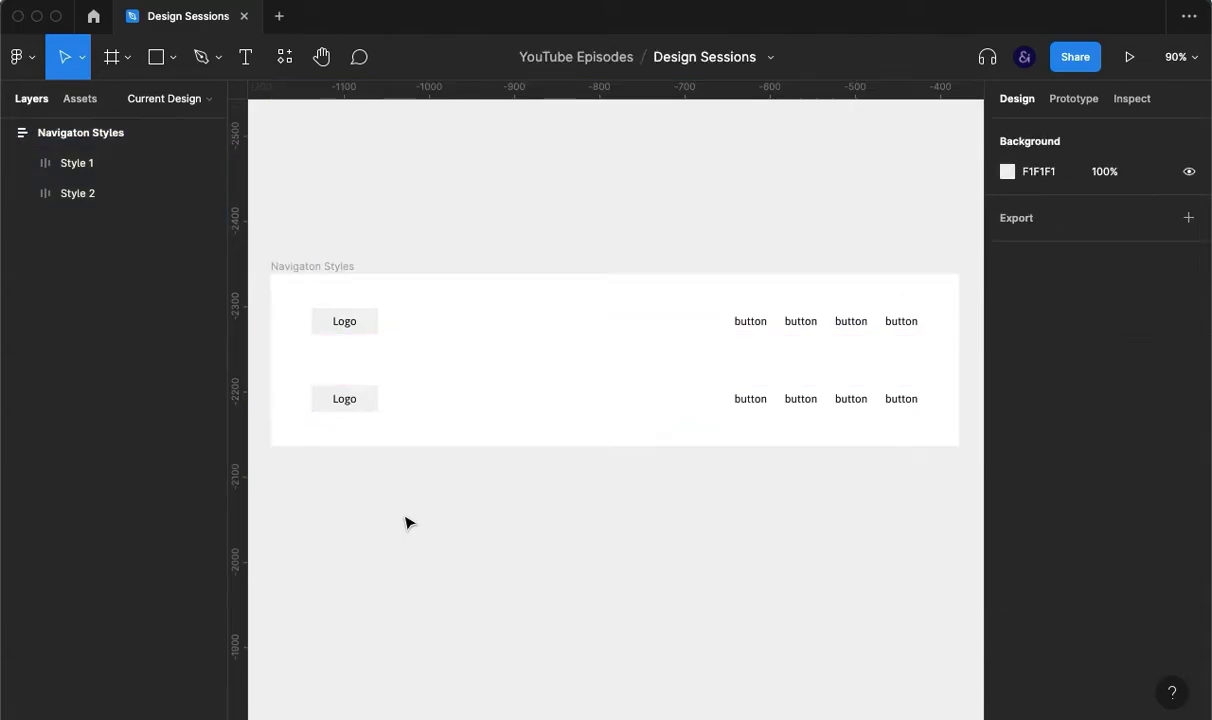
pyautogui.press('l')
pyautogui.moveTo(301, 338); pyautogui.dragTo(896, 376)
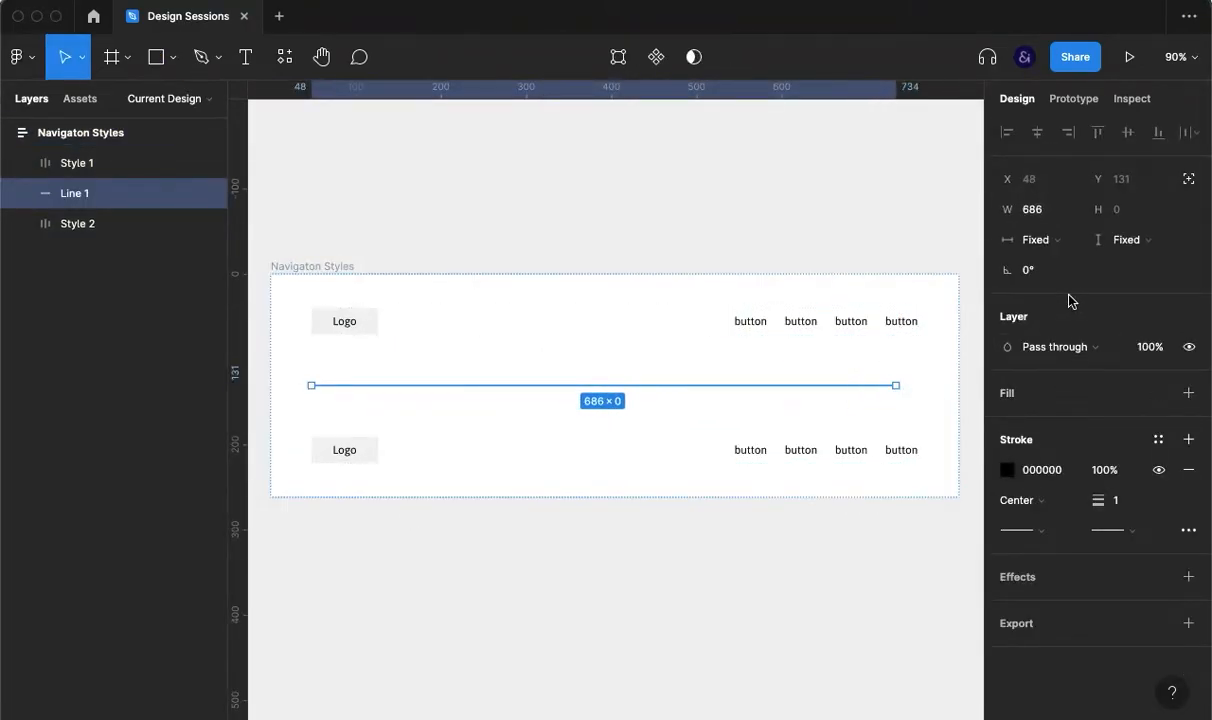
pyautogui.click(1062, 243)
pyautogui.click(1066, 261)
pyautogui.click(1041, 472)
pyautogui.press('Return')
pyautogui.press('Tab')
pyautogui.hotkey('shift', 'Down')
pyautogui.hotkey('shift', 'Down')
pyautogui.hotkey('shift', 'Down')
pyautogui.hotkey('shift', 'Down')
pyautogui.hotkey('shift', 'Down')
pyautogui.hotkey('shift', 'Down')
pyautogui.hotkey('shift', 'Down')
pyautogui.hotkey('shift', 'Down')
pyautogui.hotkey('shift', 'Down')
pyautogui.hotkey('shift', 'Down')
pyautogui.hotkey('shift', 'Up')
pyautogui.hotkey('shift', 'Up')
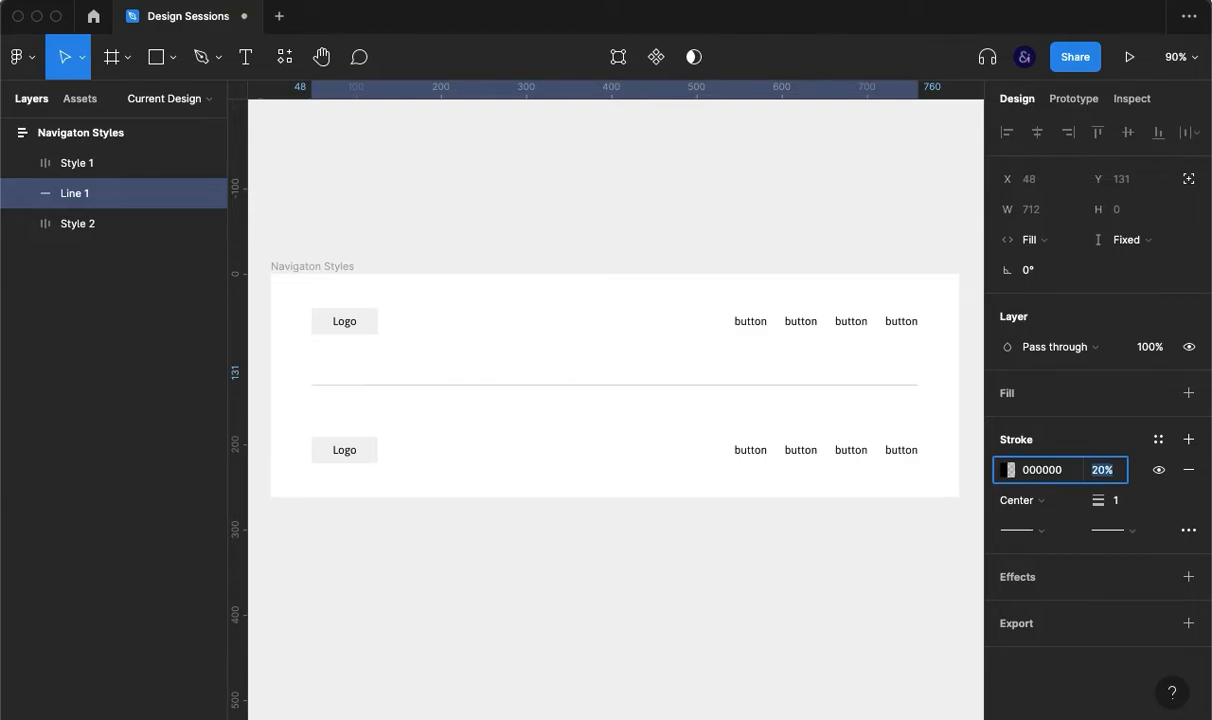
pyautogui.click(738, 585)
# Step: Keep the Navigaton Styles frame's vertical padding at 40
pyautogui.click(597, 378)
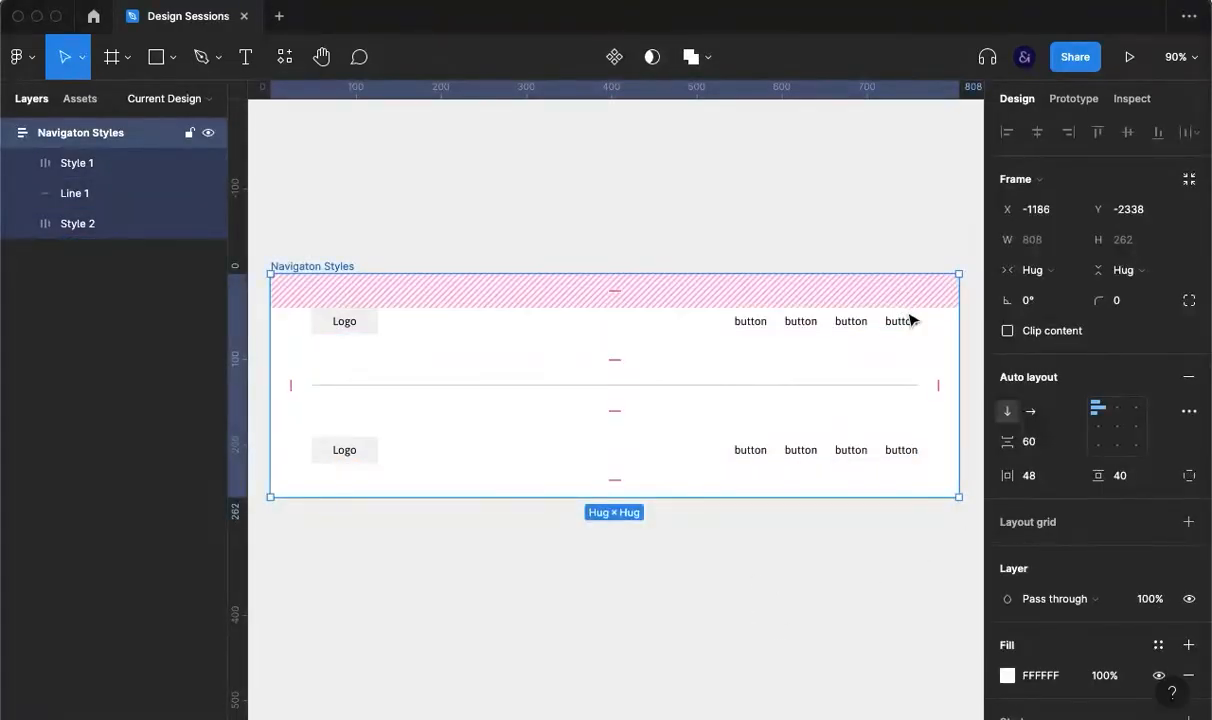
pyautogui.click(1063, 474)
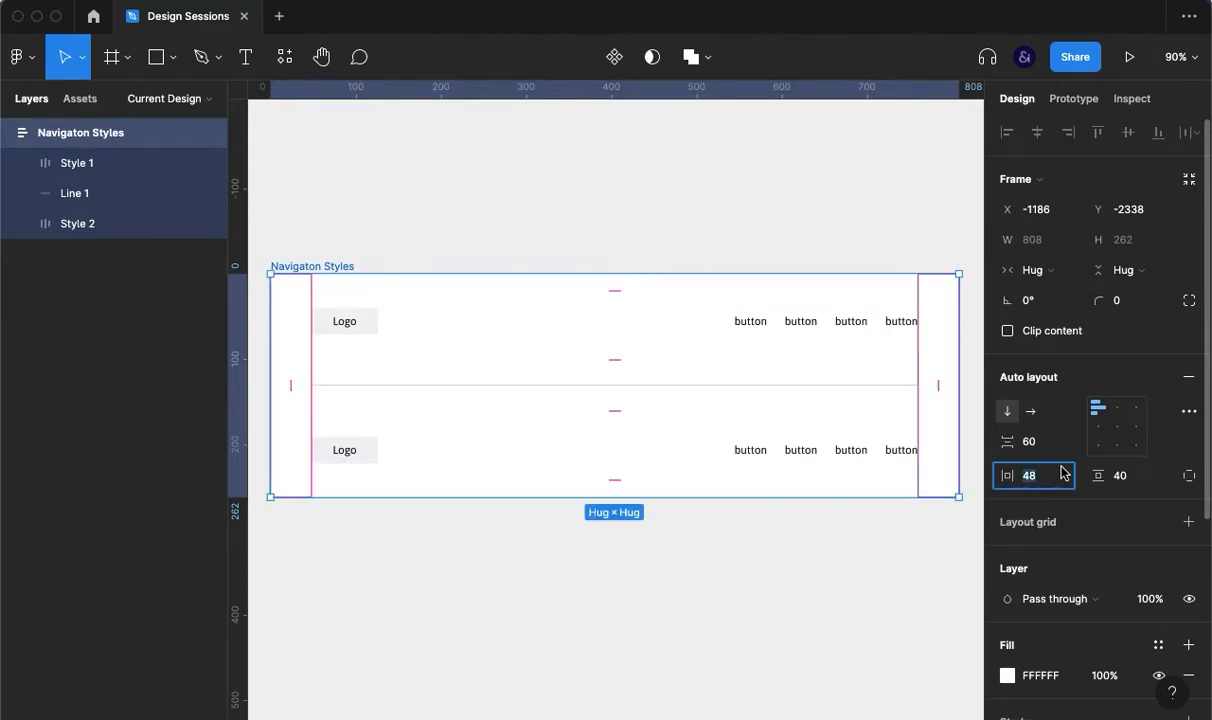
pyautogui.press('Tab')
pyautogui.hotkey('shift', 'Down')
pyautogui.hotkey('shift', 'Down')
pyautogui.hotkey('shift', 'Down')
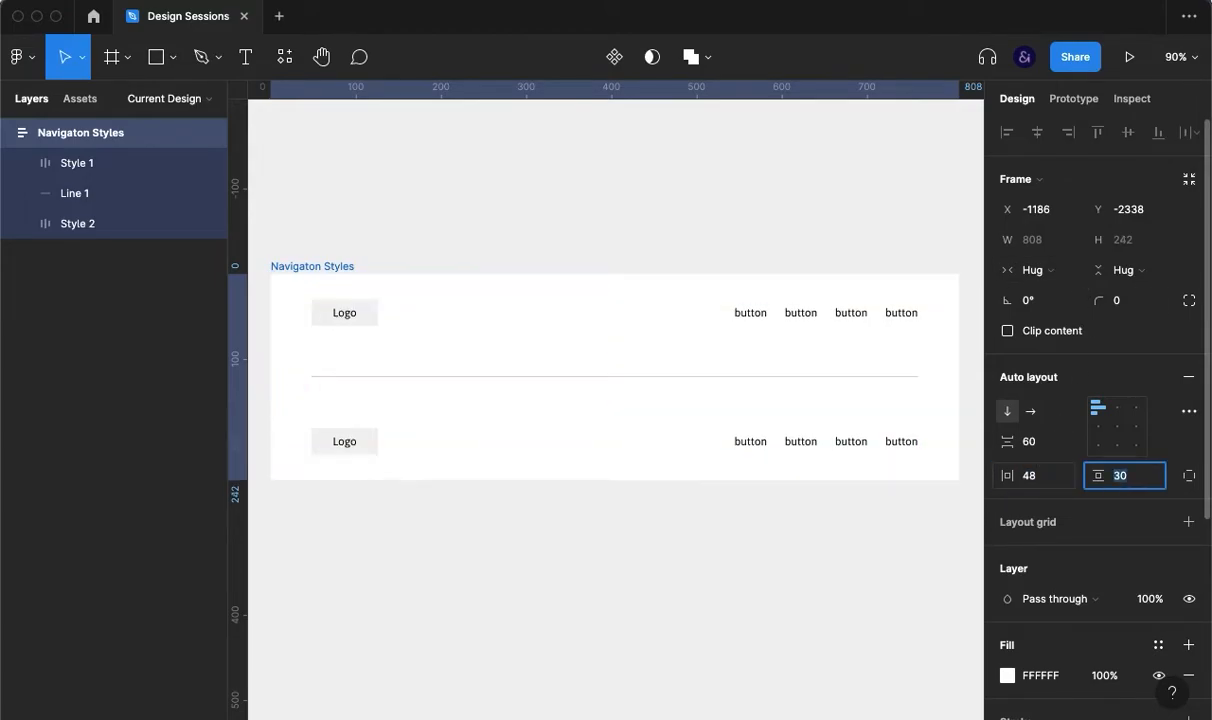
pyautogui.hotkey('shift', 'Up')
pyautogui.hotkey('shift', 'Up')
pyautogui.hotkey('shift', 'Up')
pyautogui.click(841, 409)
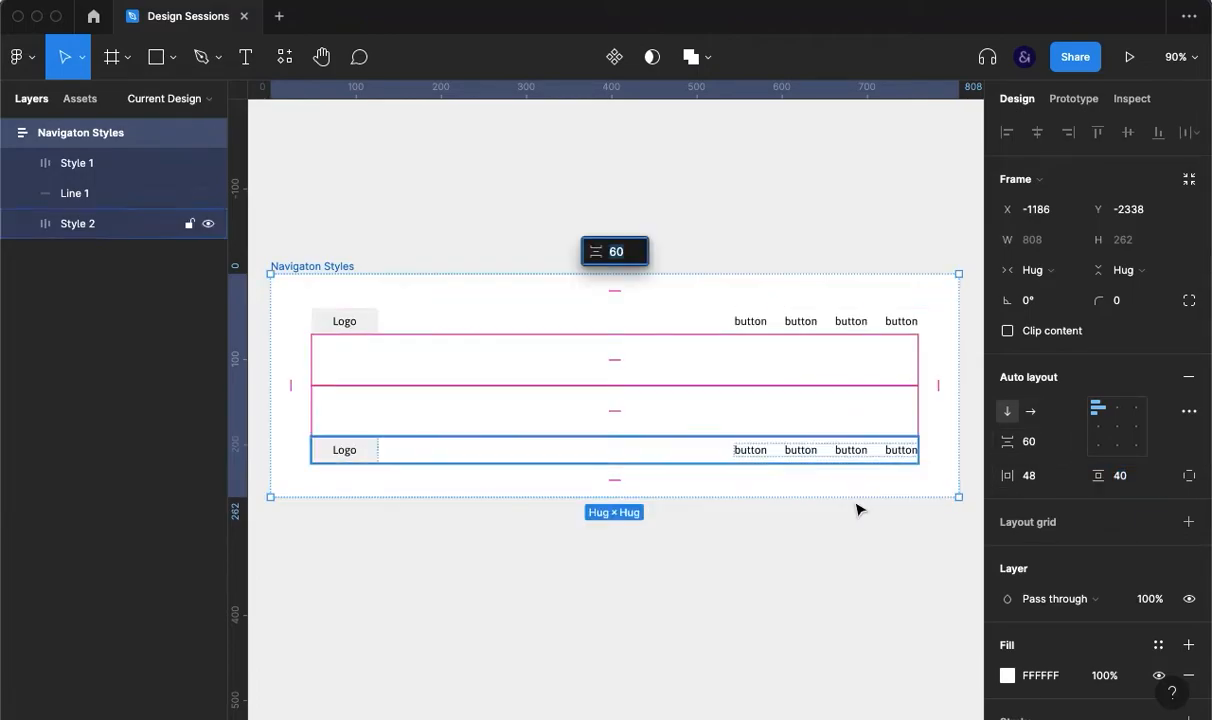
# Step: Reduce the gap between the frame's rows to 40
pyautogui.click(850, 552)
pyautogui.click(95, 172)
pyautogui.keyDown('shift'); pyautogui.click(112, 235); pyautogui.keyUp('shift')
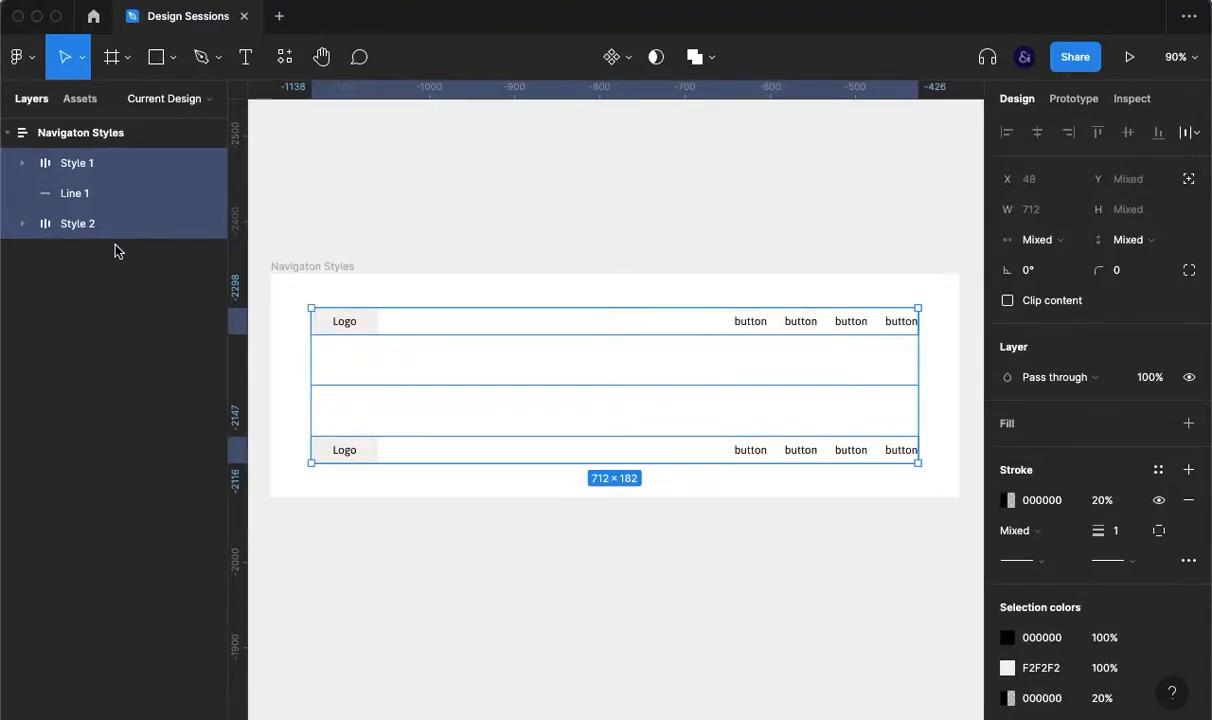
pyautogui.click(671, 619)
pyautogui.click(733, 414)
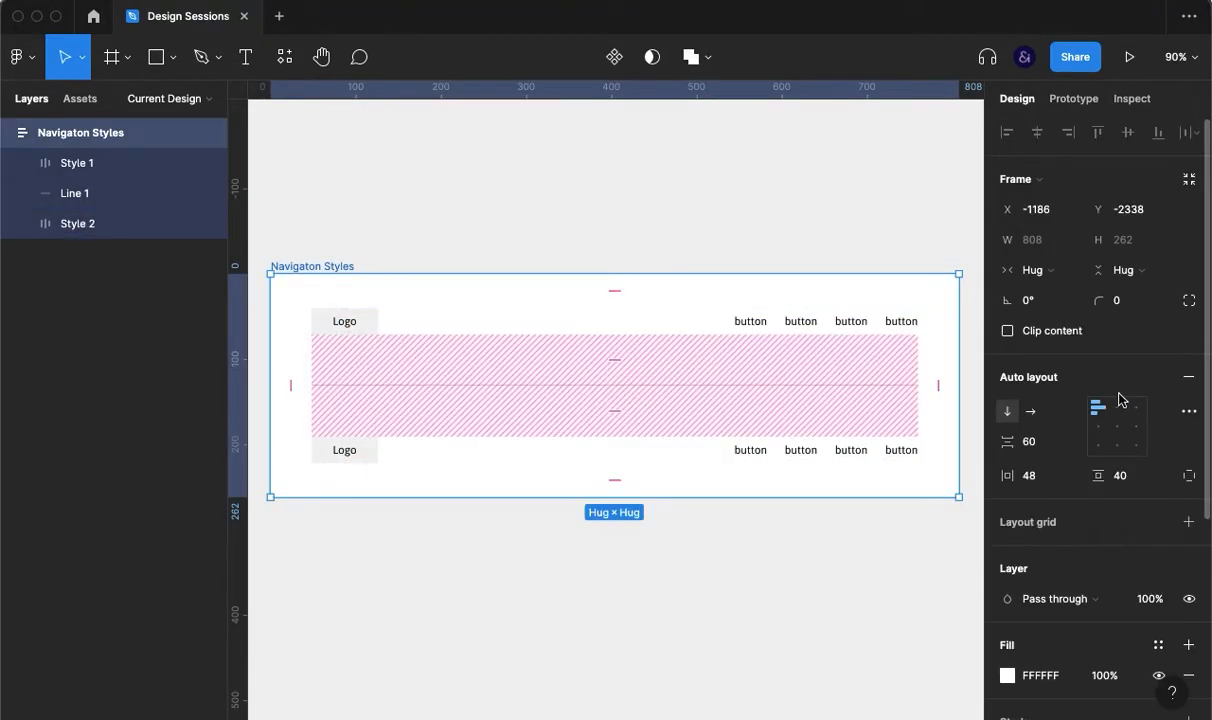
pyautogui.click(1050, 447)
pyautogui.hotkey('shift', 'Down')
pyautogui.hotkey('shift', 'Down')
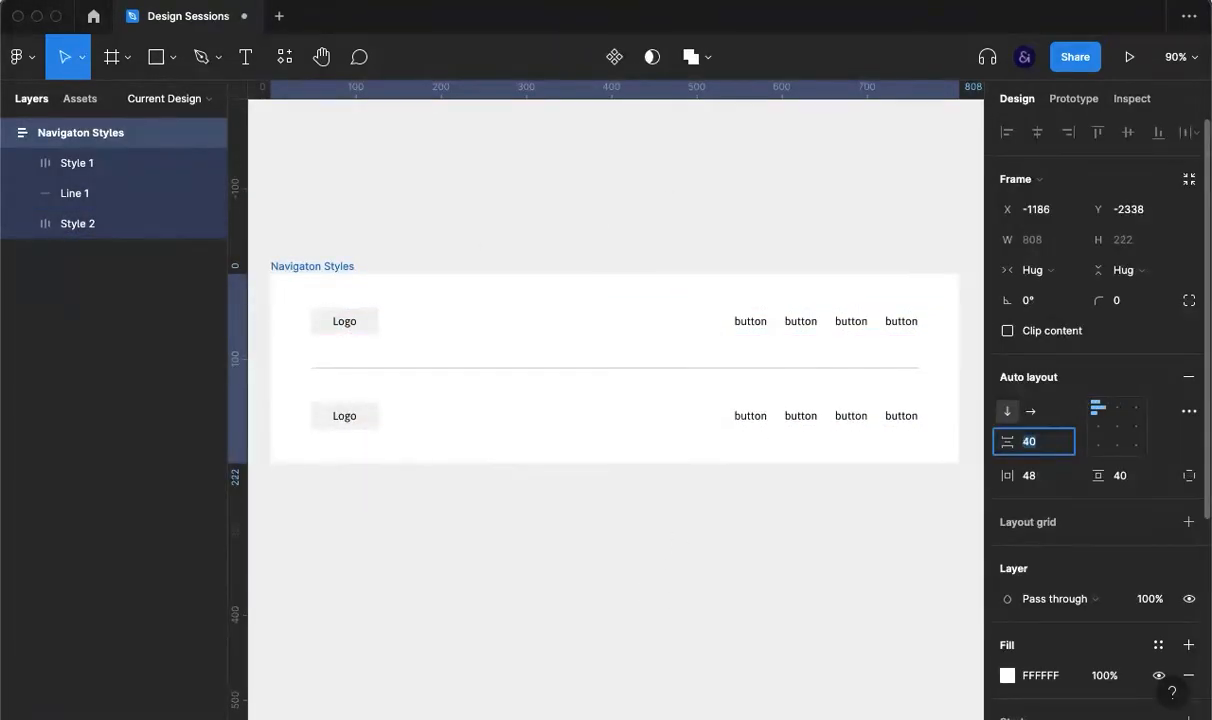
pyautogui.press('Up')
pyautogui.press('Up')
pyautogui.click(818, 535)
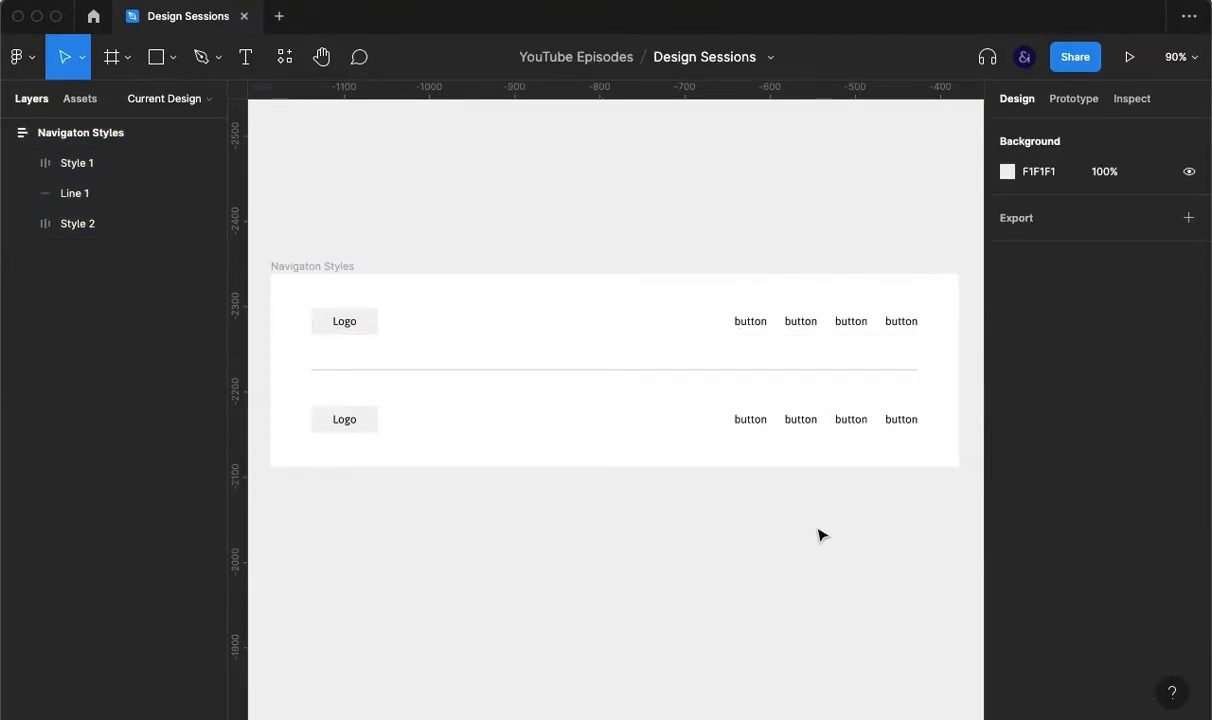
# Step: Ungroup Style 2's button group into four separate buttons
pyautogui.click(352, 432)
pyautogui.doubleClick(355, 420)
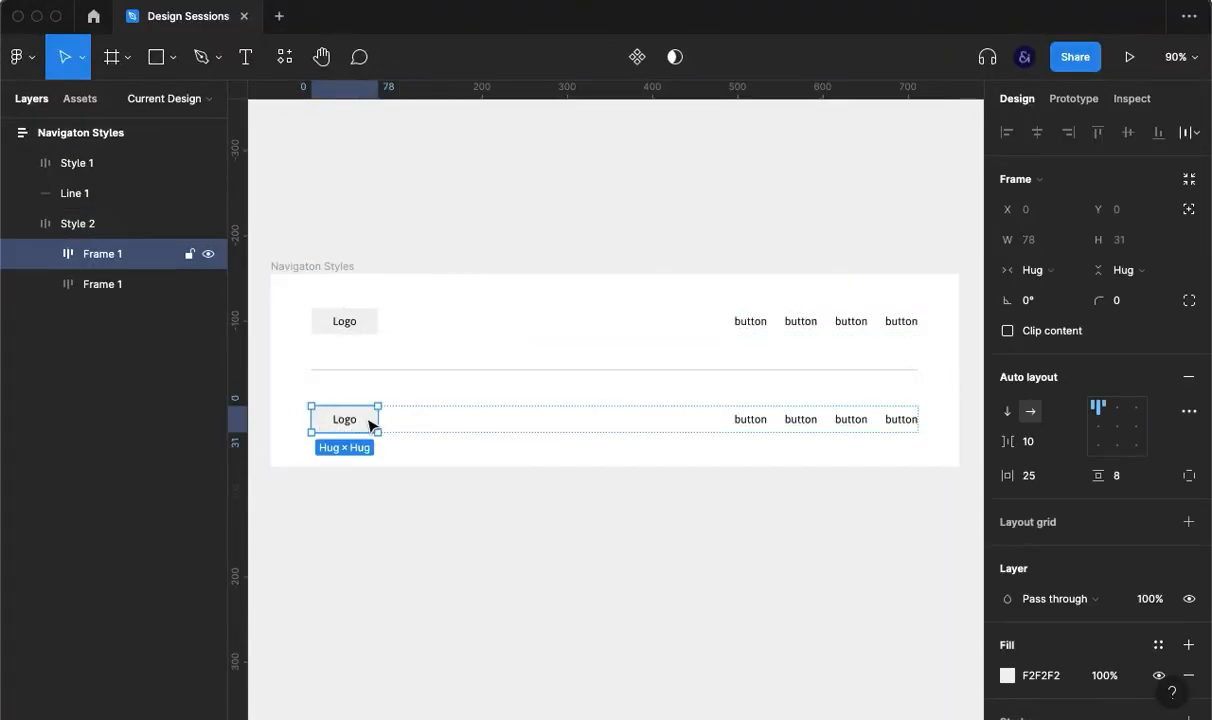
pyautogui.click(849, 428)
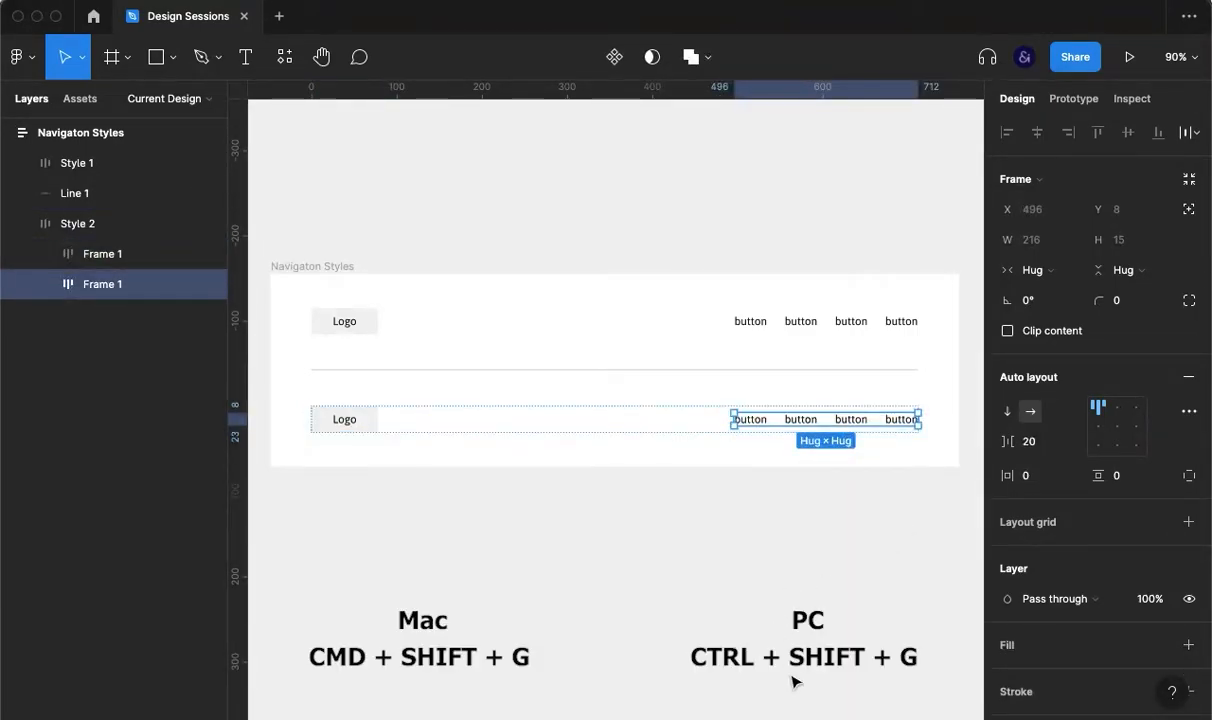
pyautogui.hotkey('ctrl', 'shift', 'g')
pyautogui.press('super+shift+g')
pyautogui.click(531, 521)
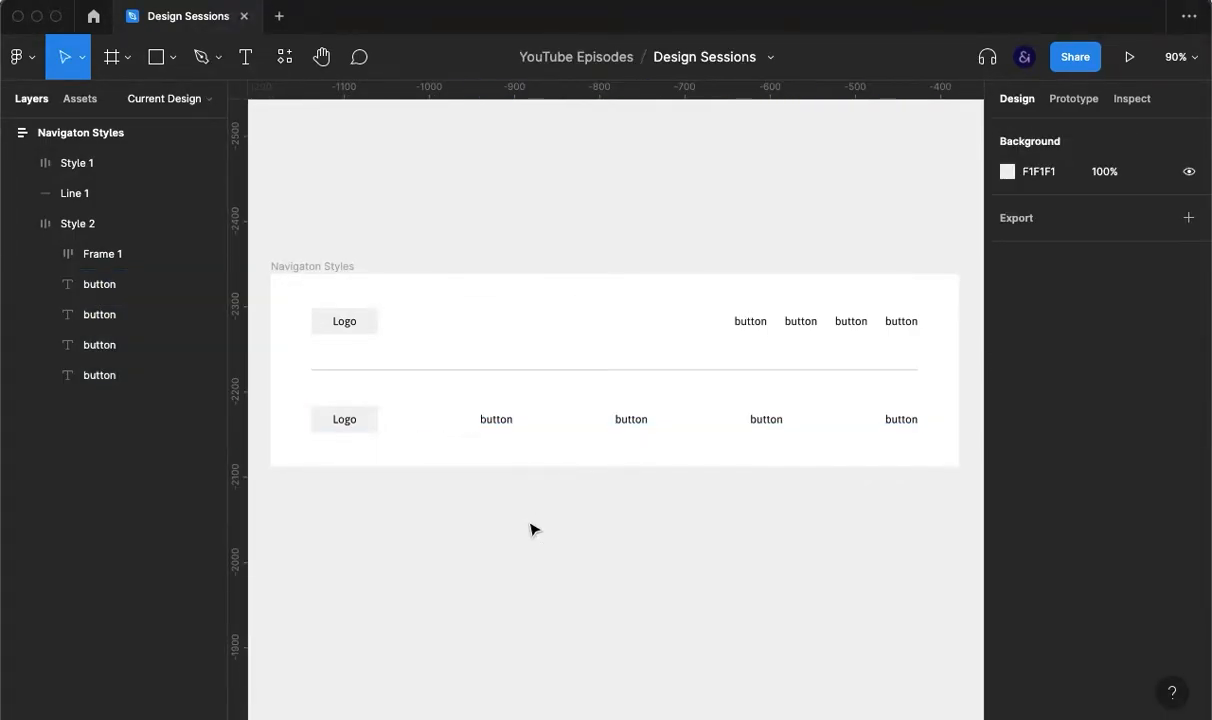
# Step: Move Style 2's Logo box right so two buttons sit on each side
pyautogui.doubleClick(335, 425)
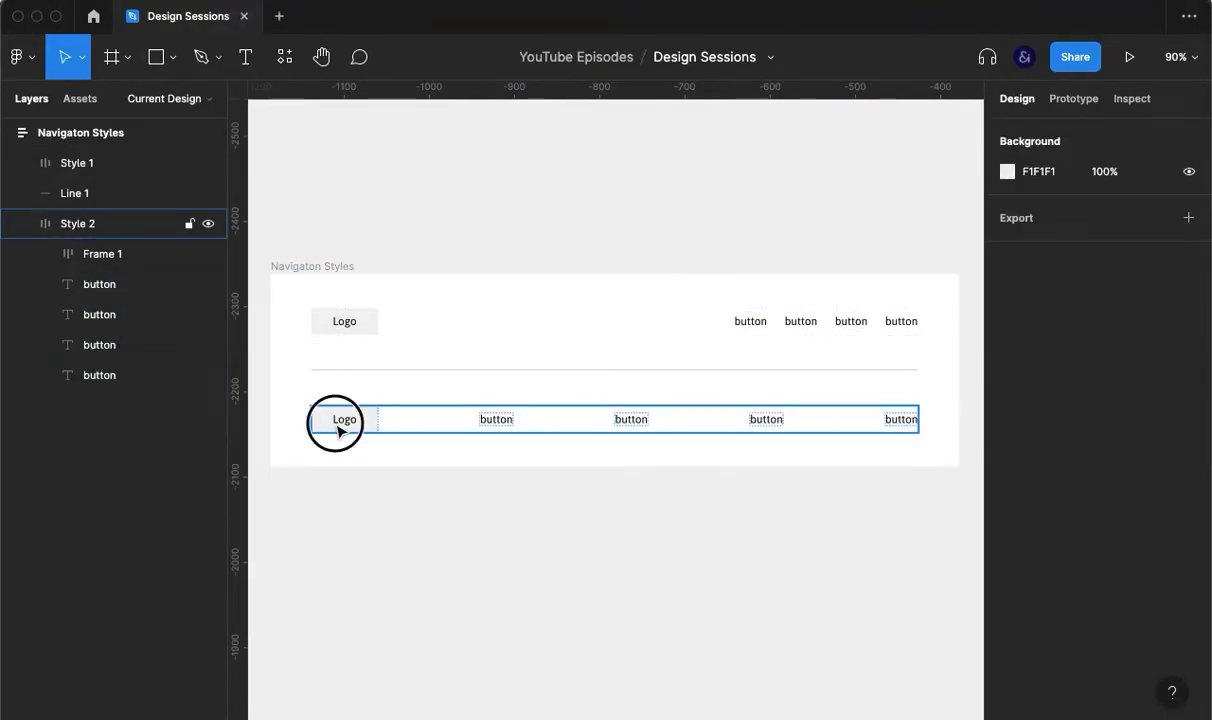
pyautogui.press('Right')
pyautogui.press('Right')
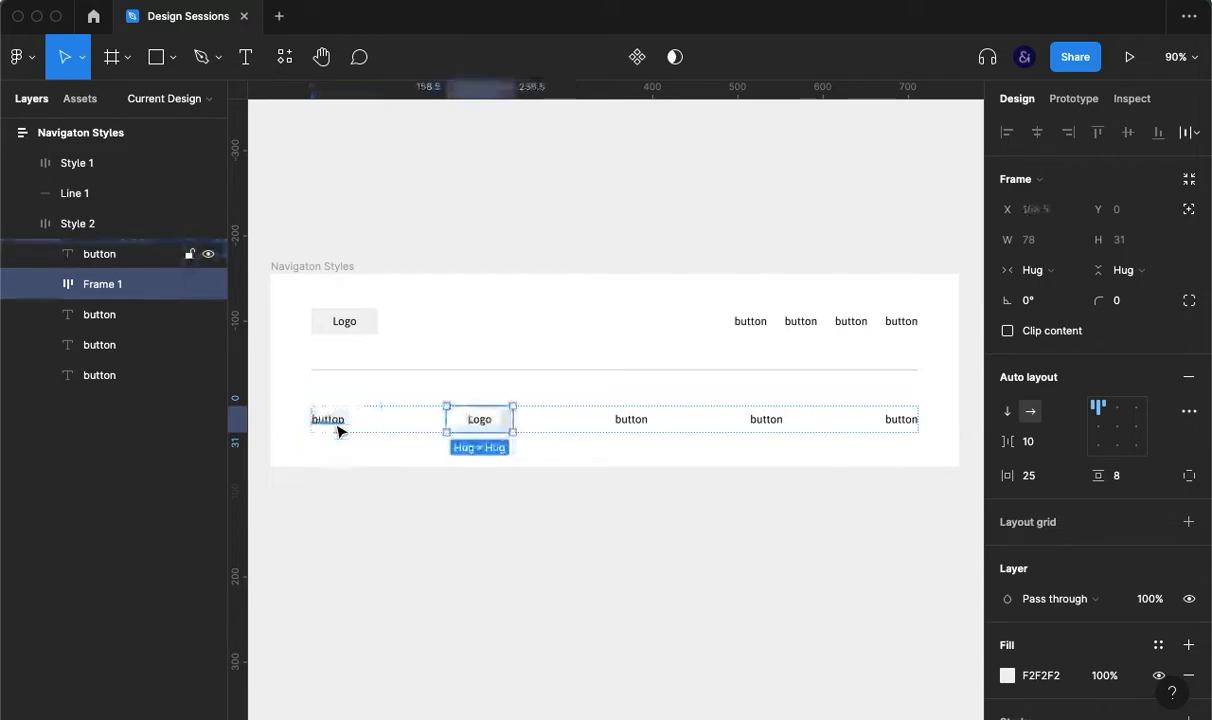
pyautogui.click(505, 521)
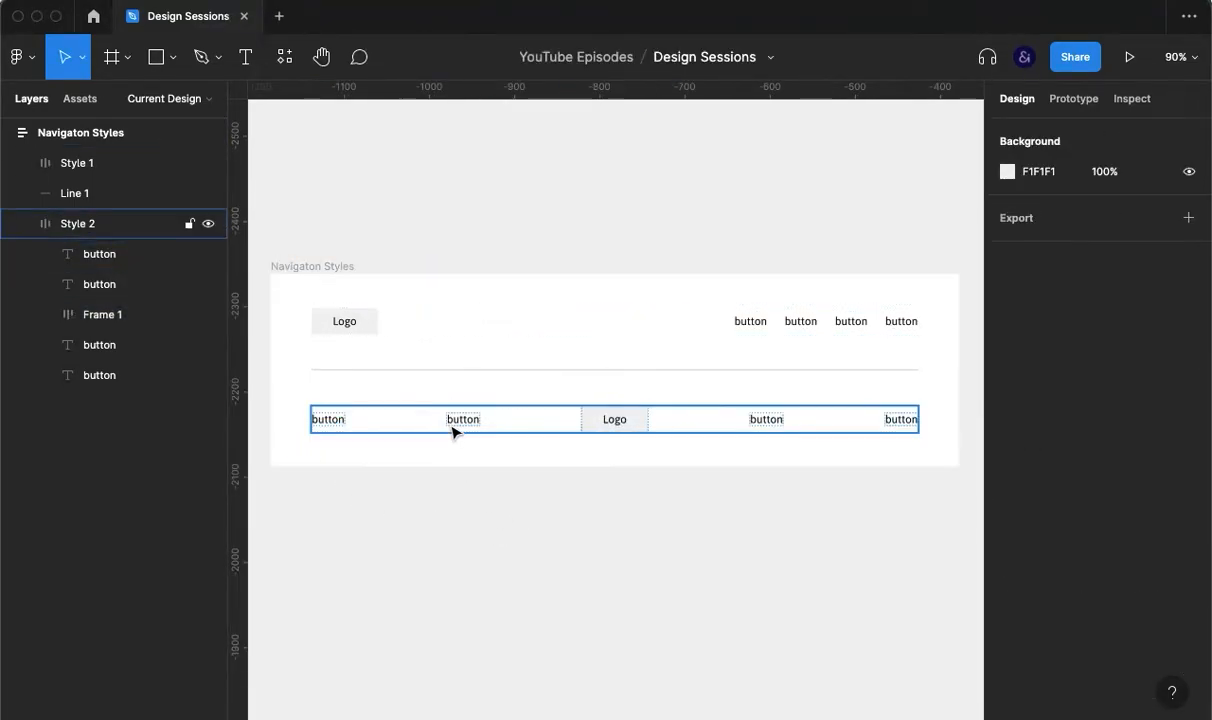
pyautogui.click(403, 427)
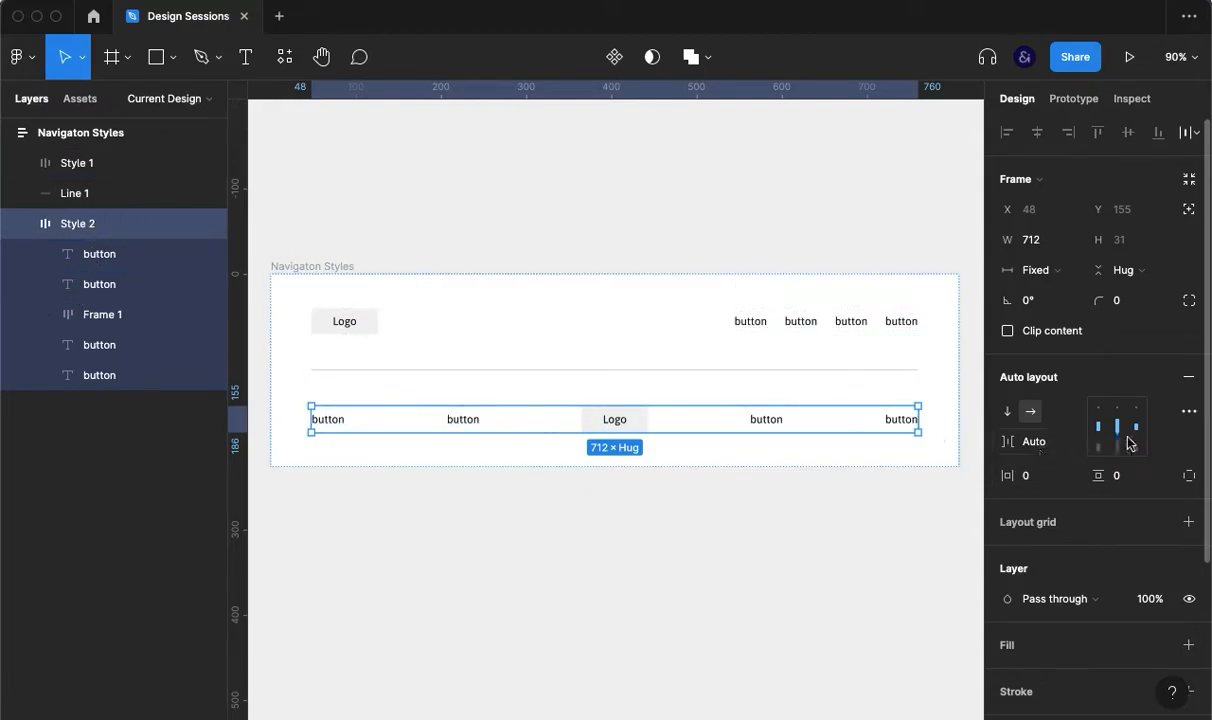
# Step: Switch Style 2 to packed spacing, centre its items, and cut the gap from 106 to 36
pyautogui.click(1188, 411)
pyautogui.click(936, 578)
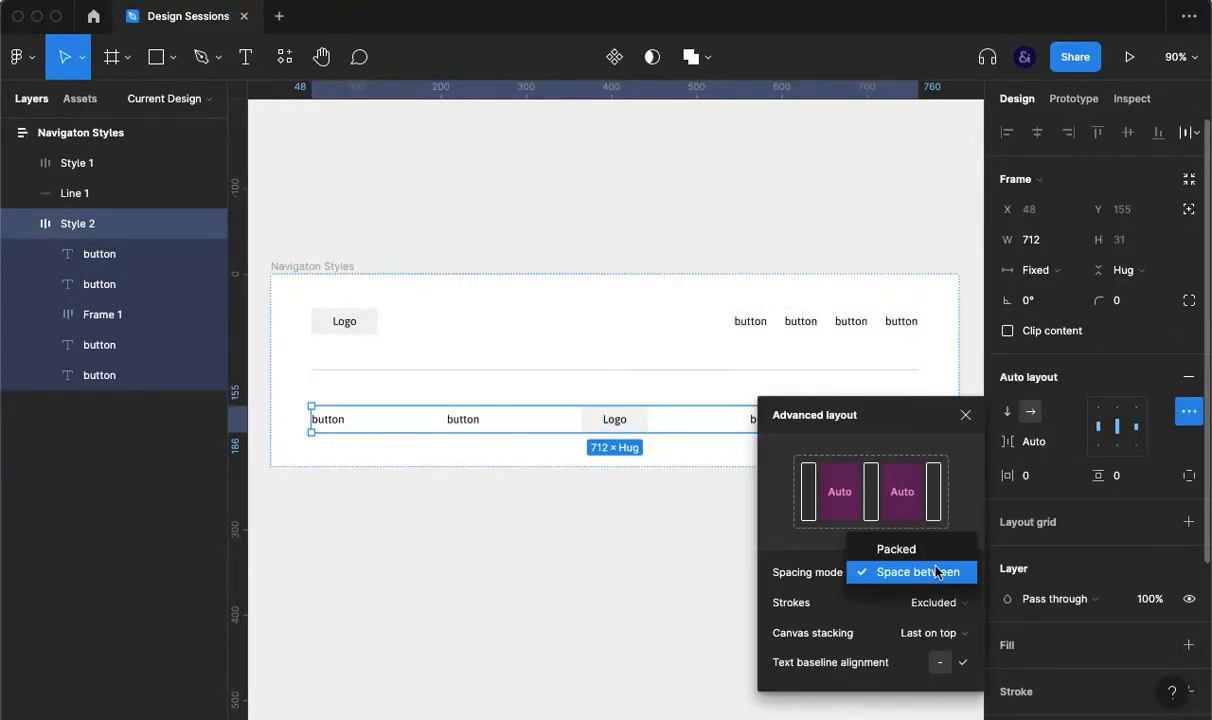
pyautogui.click(922, 548)
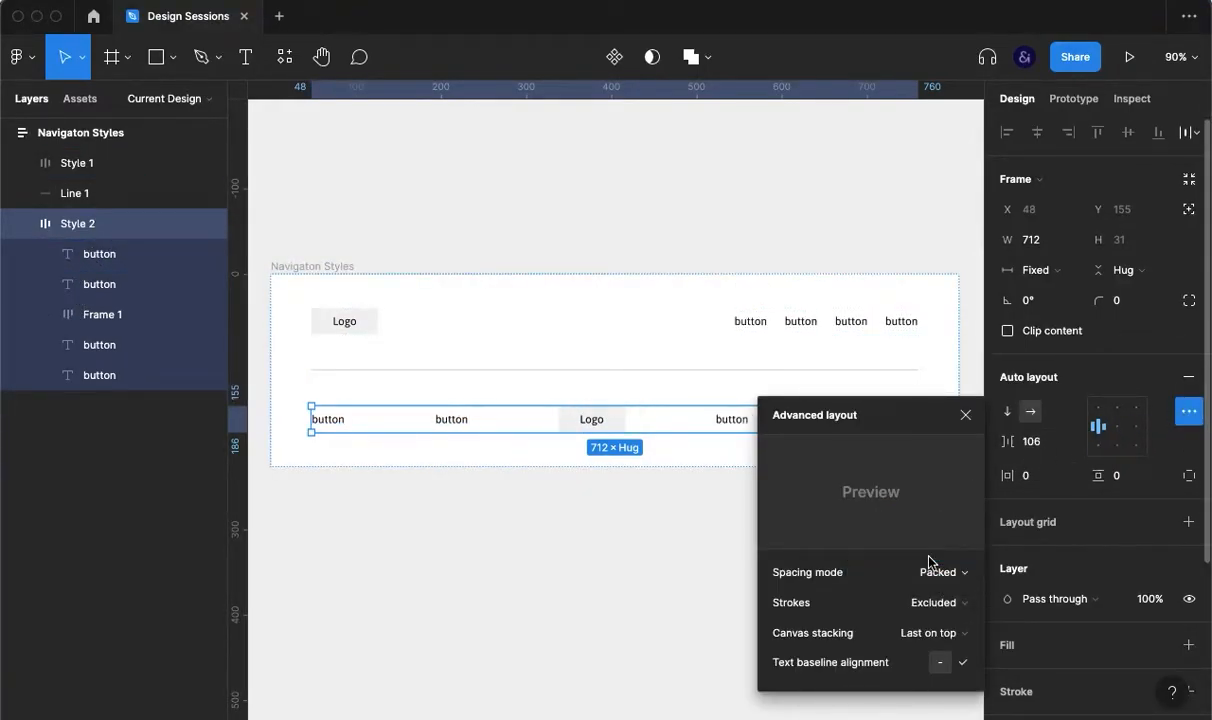
pyautogui.click(966, 415)
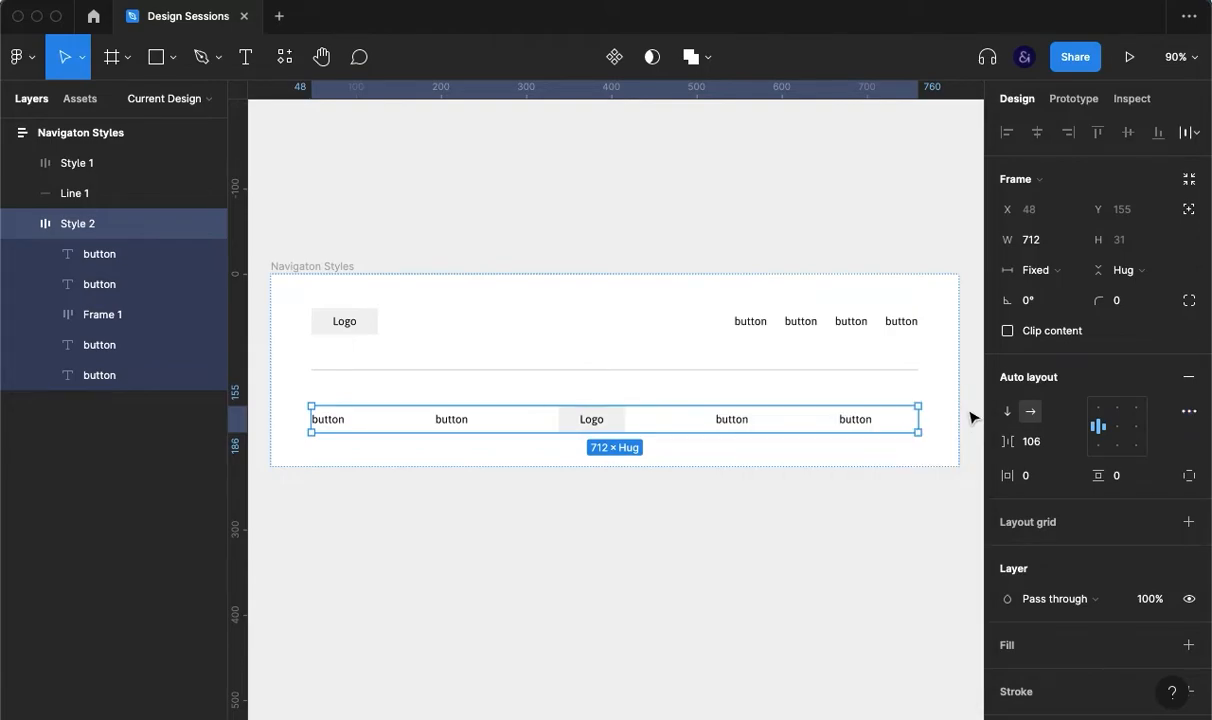
pyautogui.click(1118, 429)
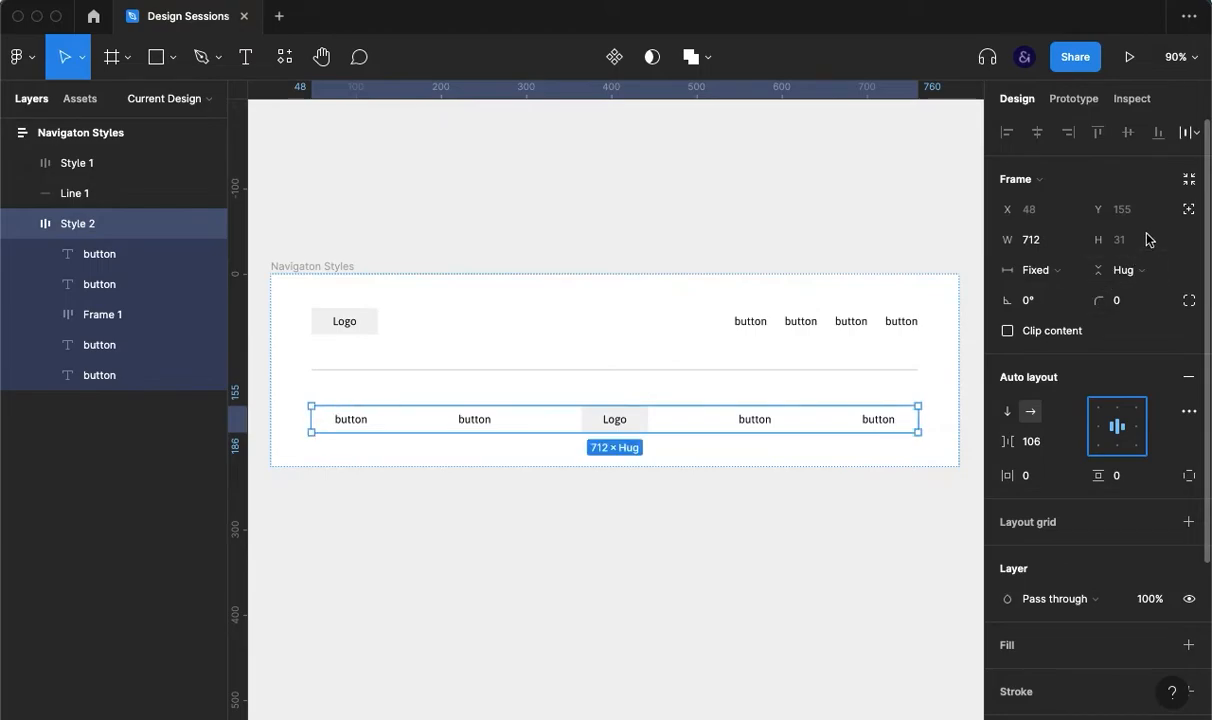
pyautogui.click(1036, 447)
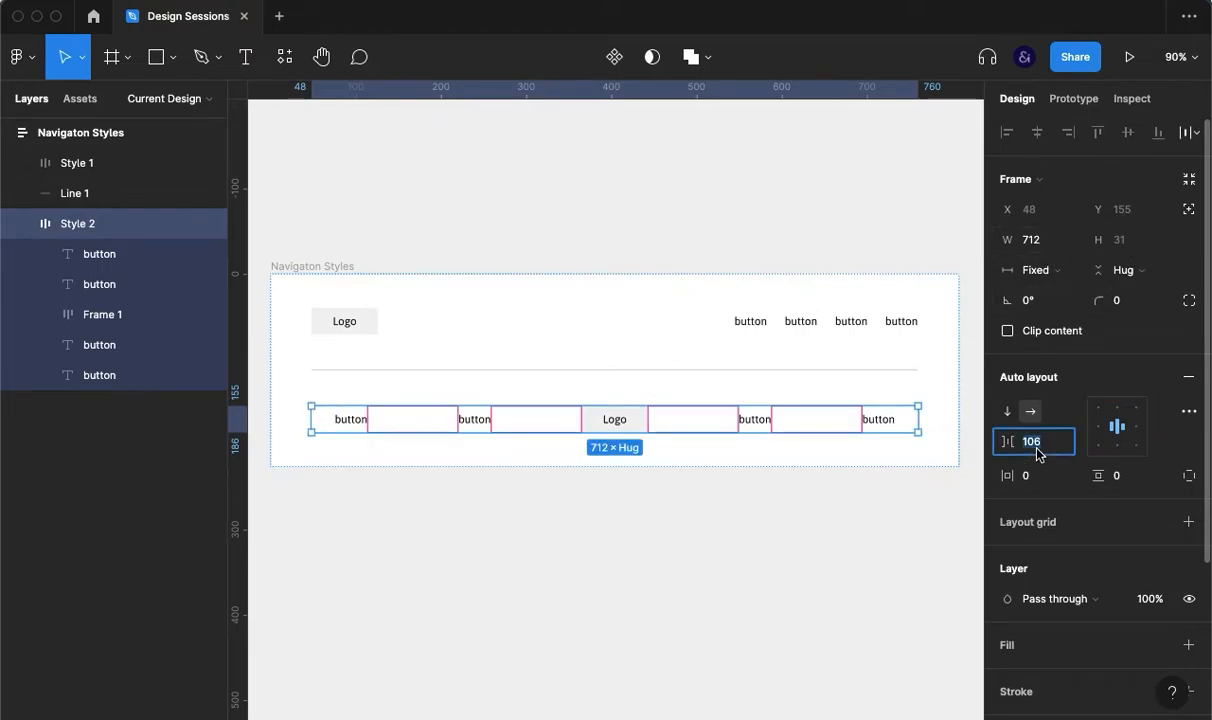
pyautogui.hotkey('shift', 'Down')
pyautogui.hotkey('shift', 'Down')
pyautogui.hotkey('shift', 'Down')
pyautogui.hotkey('shift', 'Down')
pyautogui.hotkey('shift', 'Down')
pyautogui.hotkey('shift', 'Down')
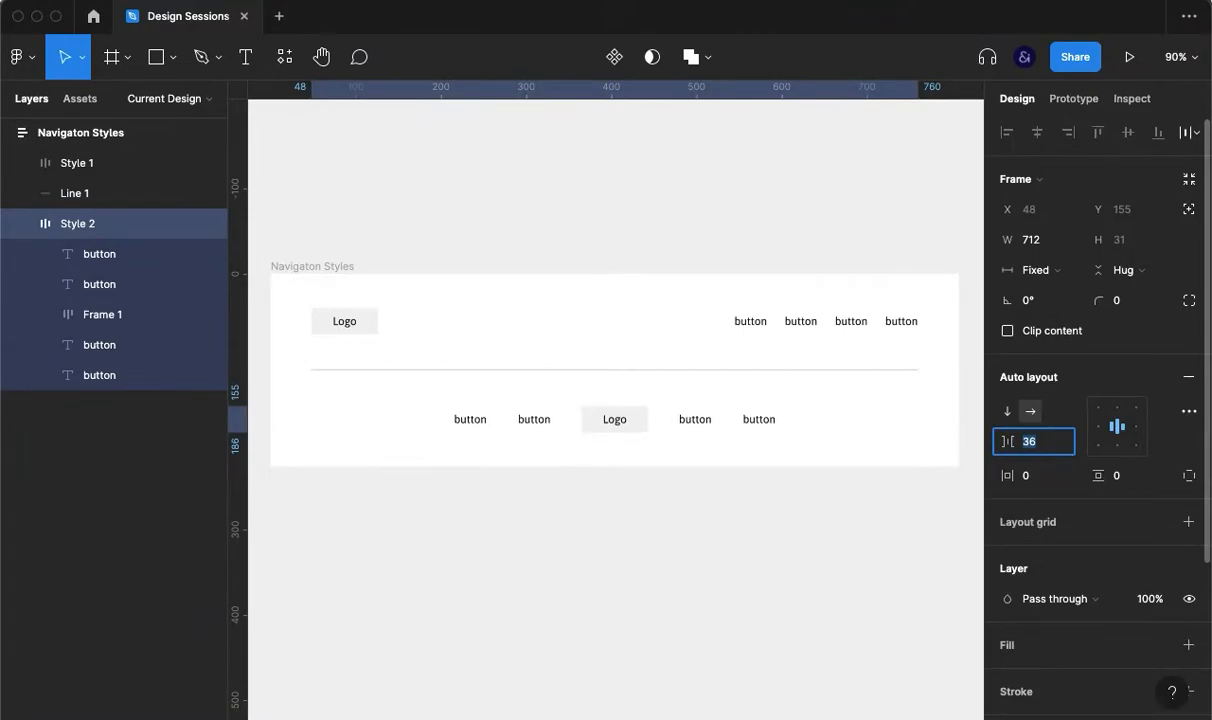
pyautogui.click(850, 567)
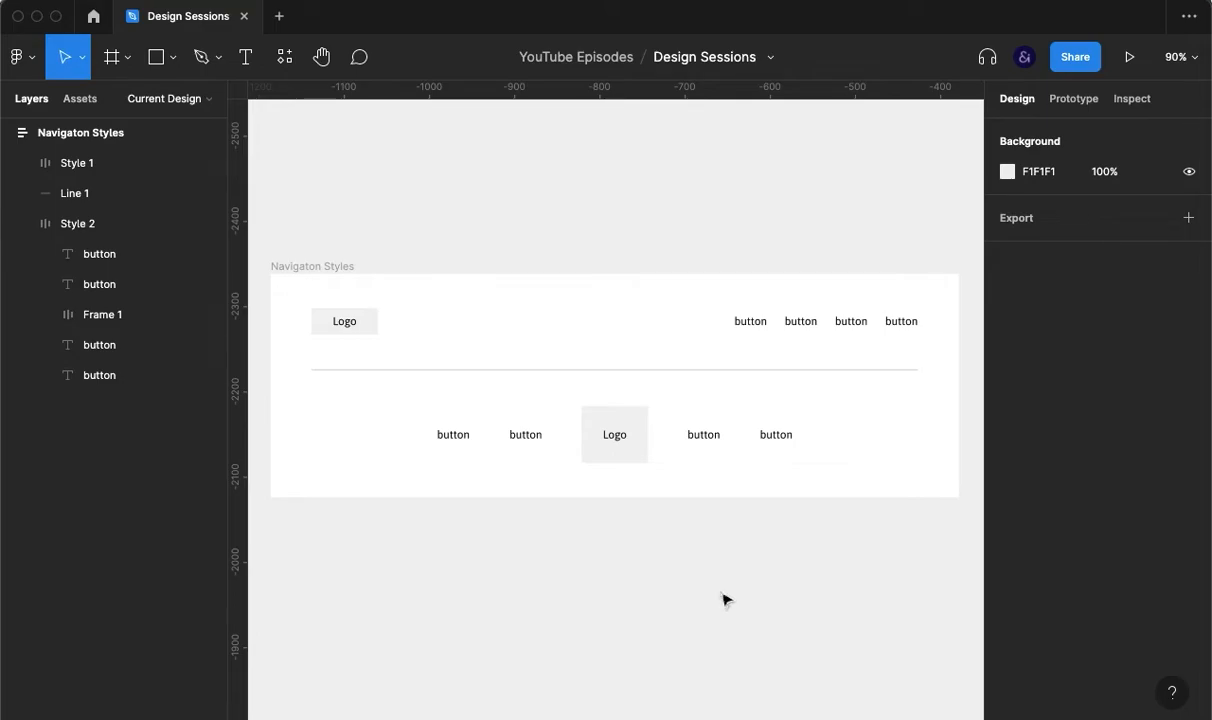
# Step: Duplicate the divider as Line 2 and Style 1 as Style 3 below it
pyautogui.click(626, 371)
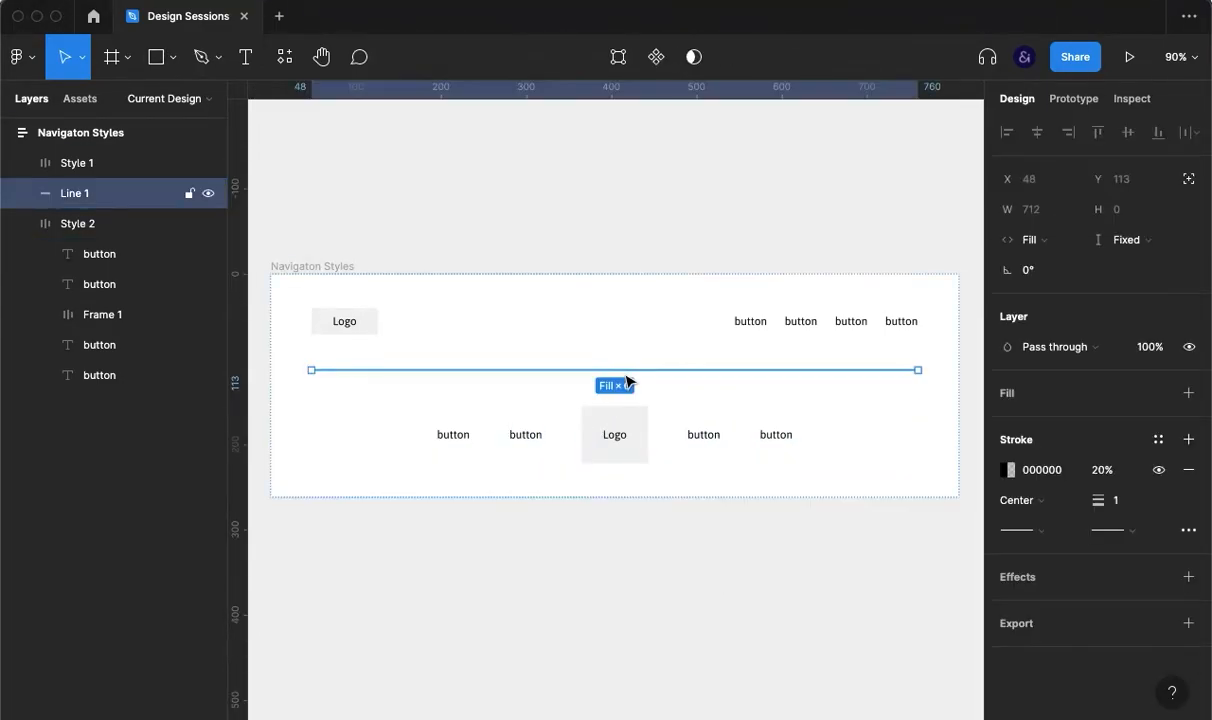
pyautogui.hotkey('ctrl', 'd')
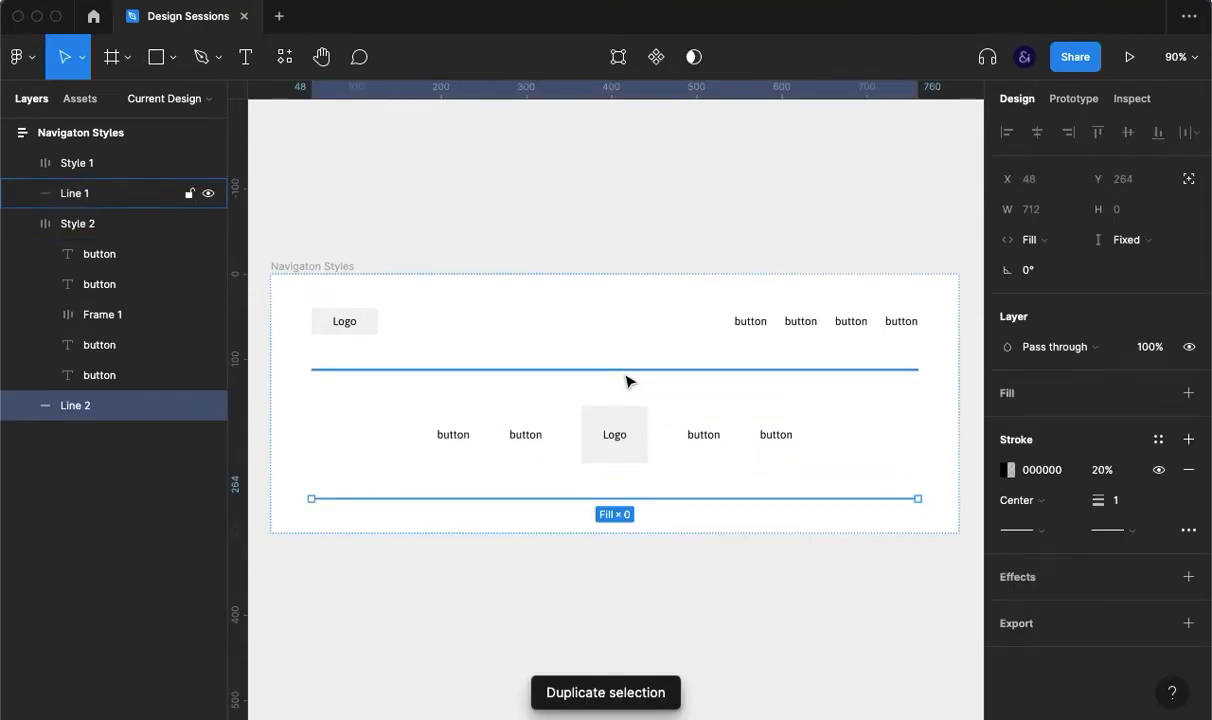
pyautogui.click(669, 330)
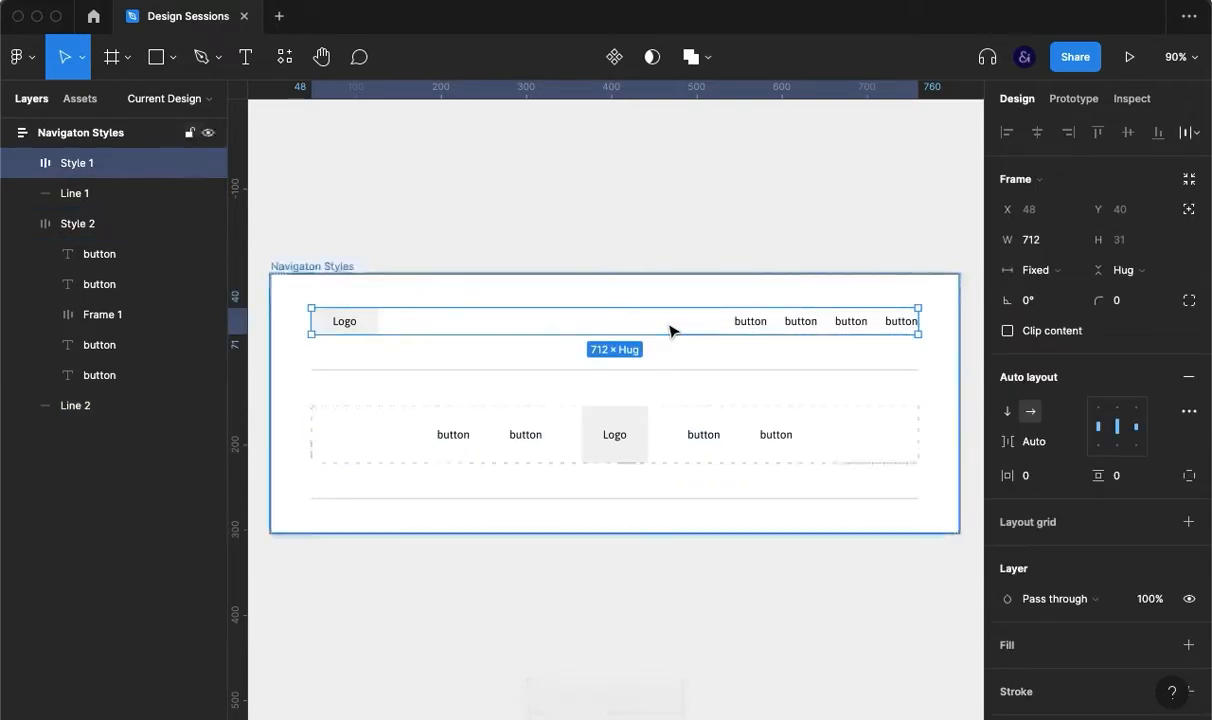
pyautogui.hotkey('ctrl', 'd')
pyautogui.press('Down')
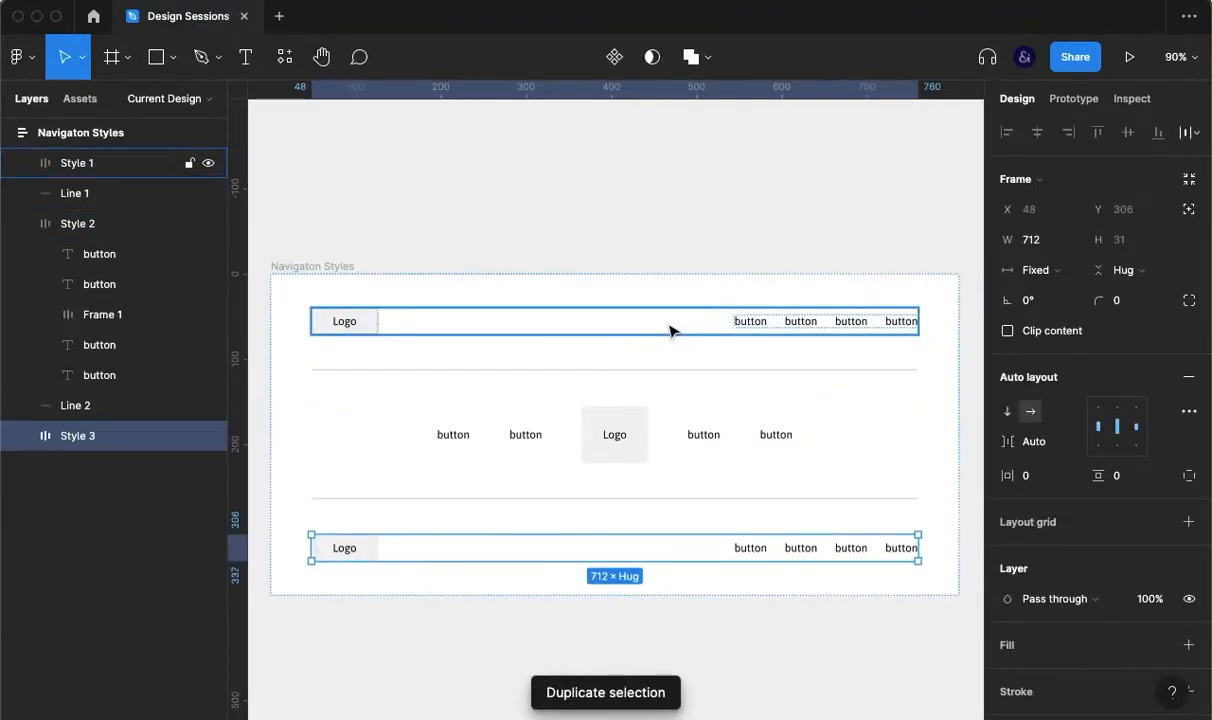
pyautogui.click(847, 644)
pyautogui.scroll(-1, 843, 645)
pyautogui.scroll(-5, 843, 645)
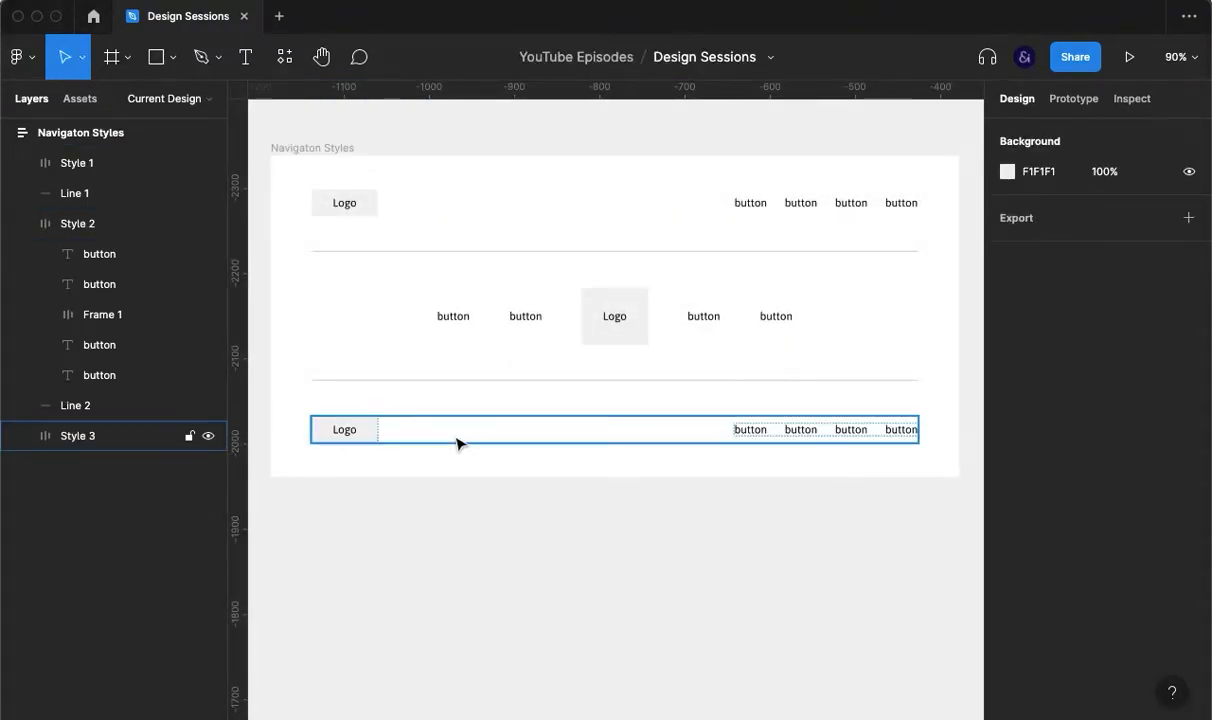
# Step: Copy Style 3's Logo box to the row's right end and retype it as 'cta'
pyautogui.doubleClick(349, 436)
pyautogui.hotkey('ctrl', 'd')
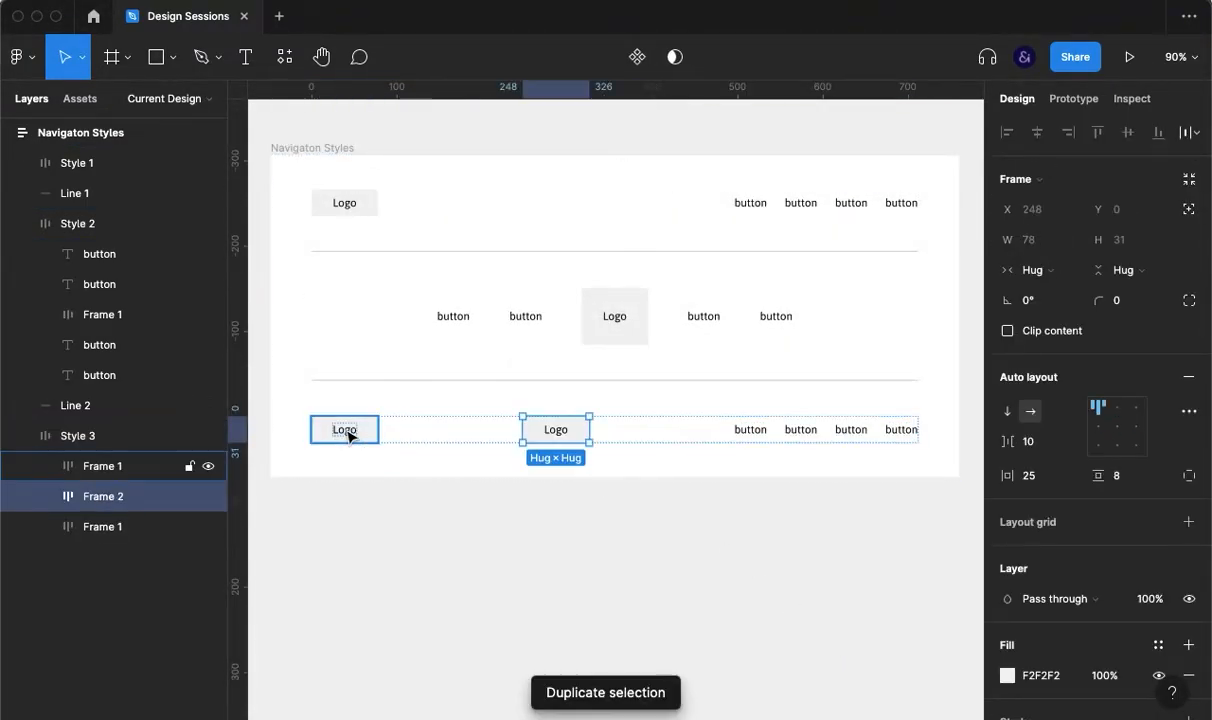
pyautogui.press('Right')
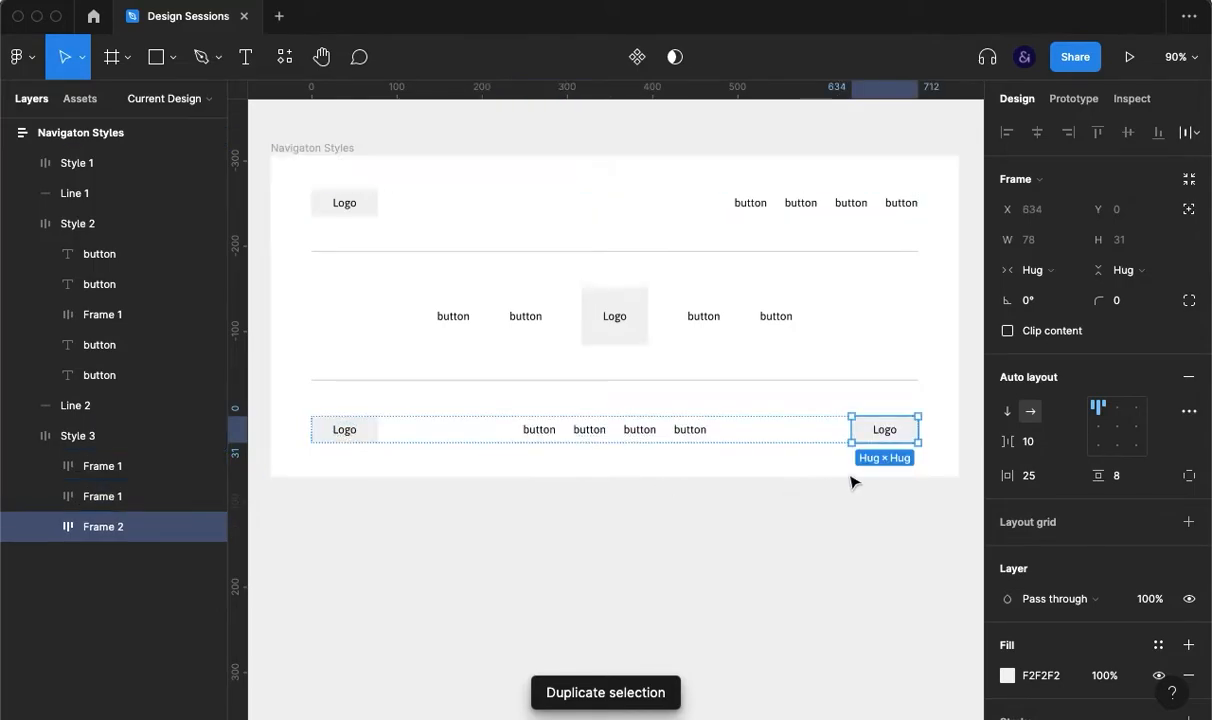
pyautogui.doubleClick(885, 430)
pyautogui.doubleClick(885, 430)
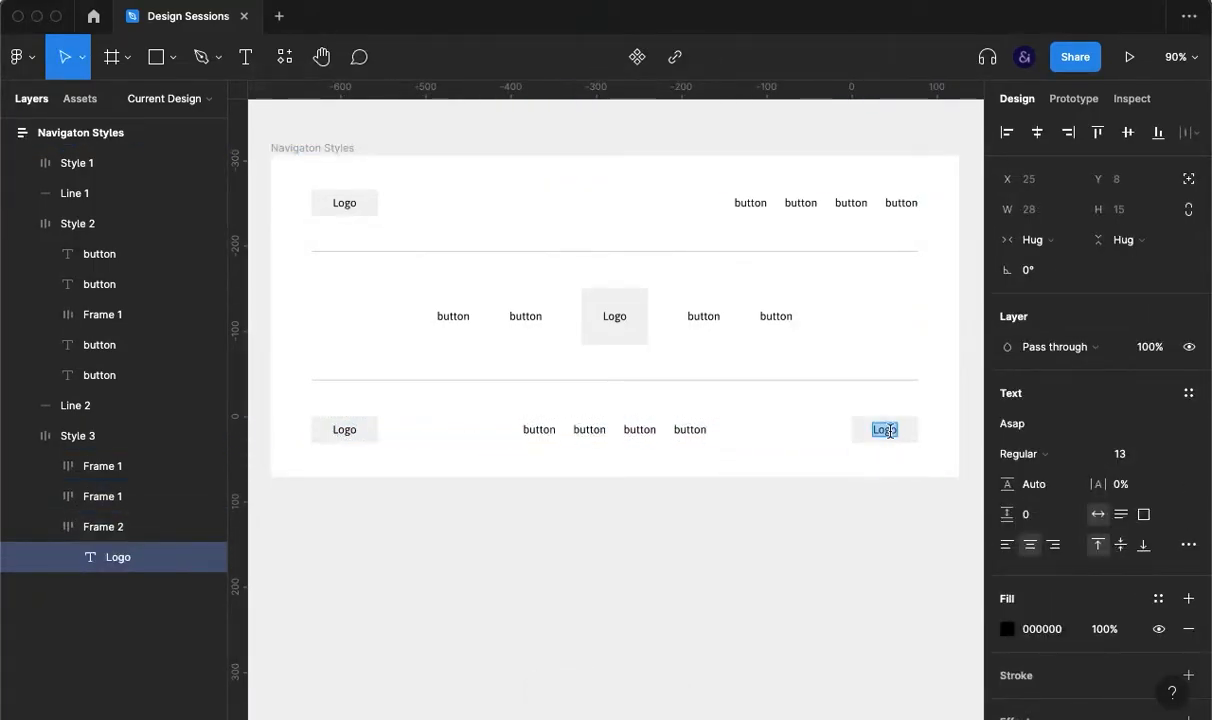
pyautogui.write('cta')
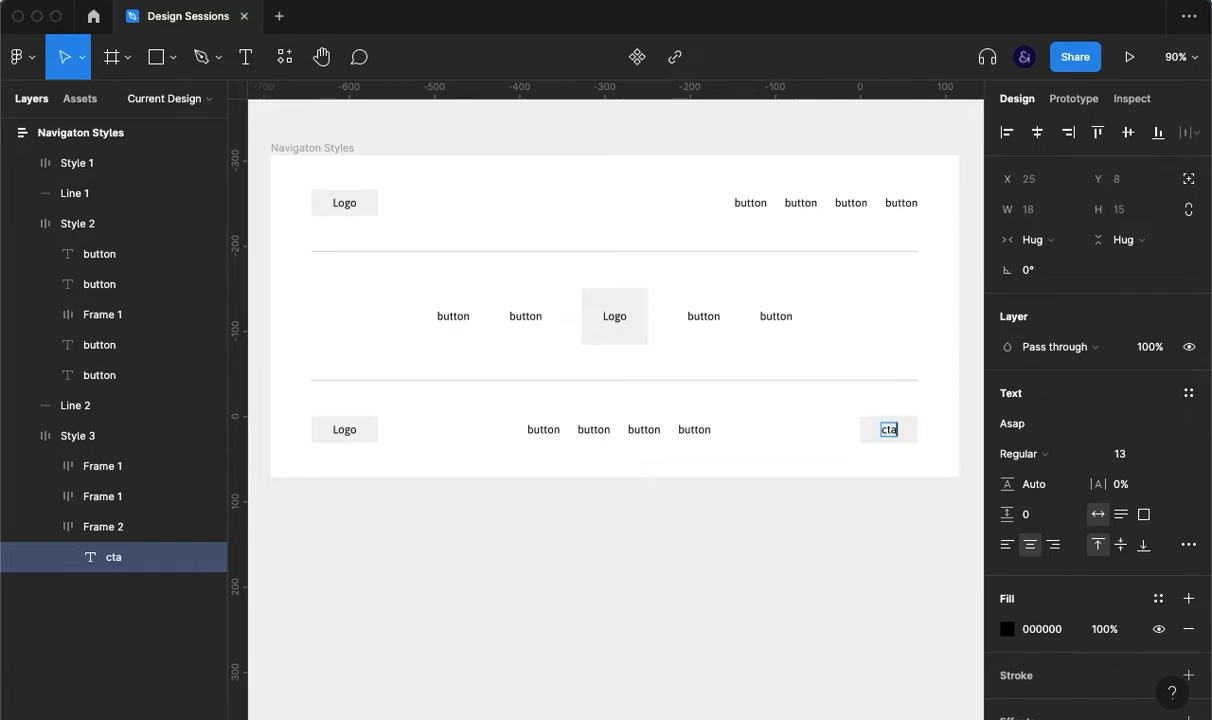
pyautogui.click(906, 606)
pyautogui.click(890, 431)
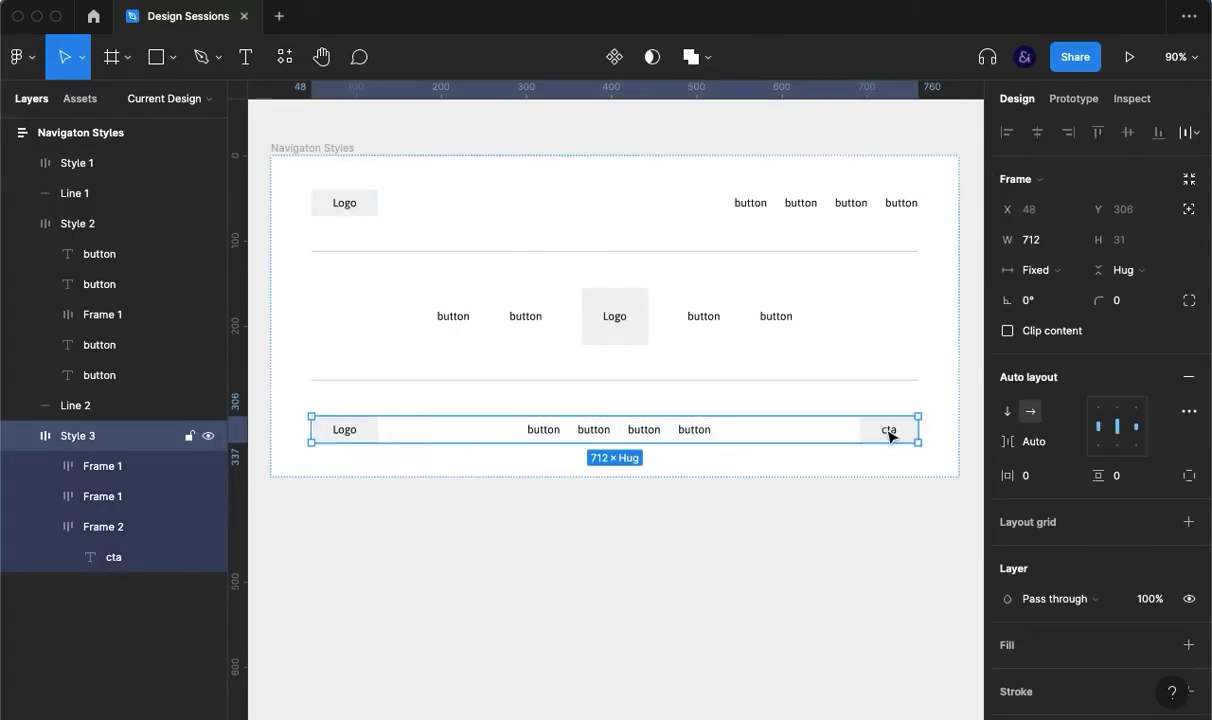
pyautogui.click(890, 431)
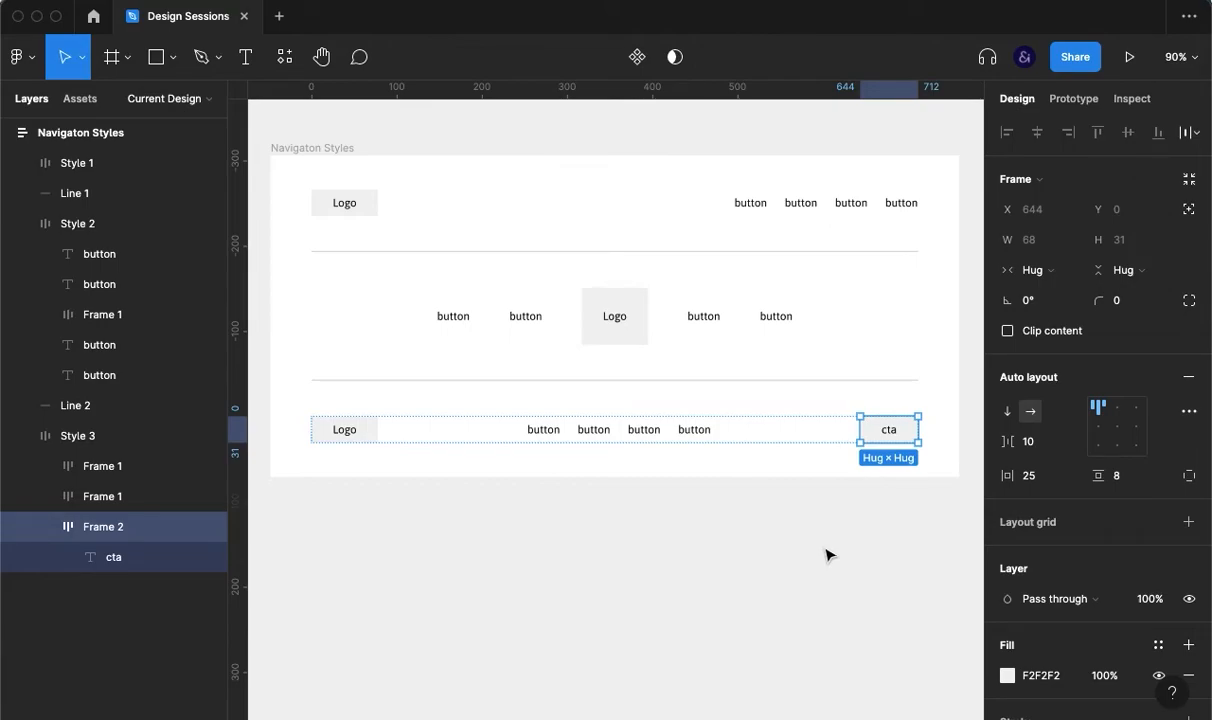
# Step: Duplicate the cta box, group both in auto layout with a 15 gap, and outline the second
pyautogui.press('super+d')
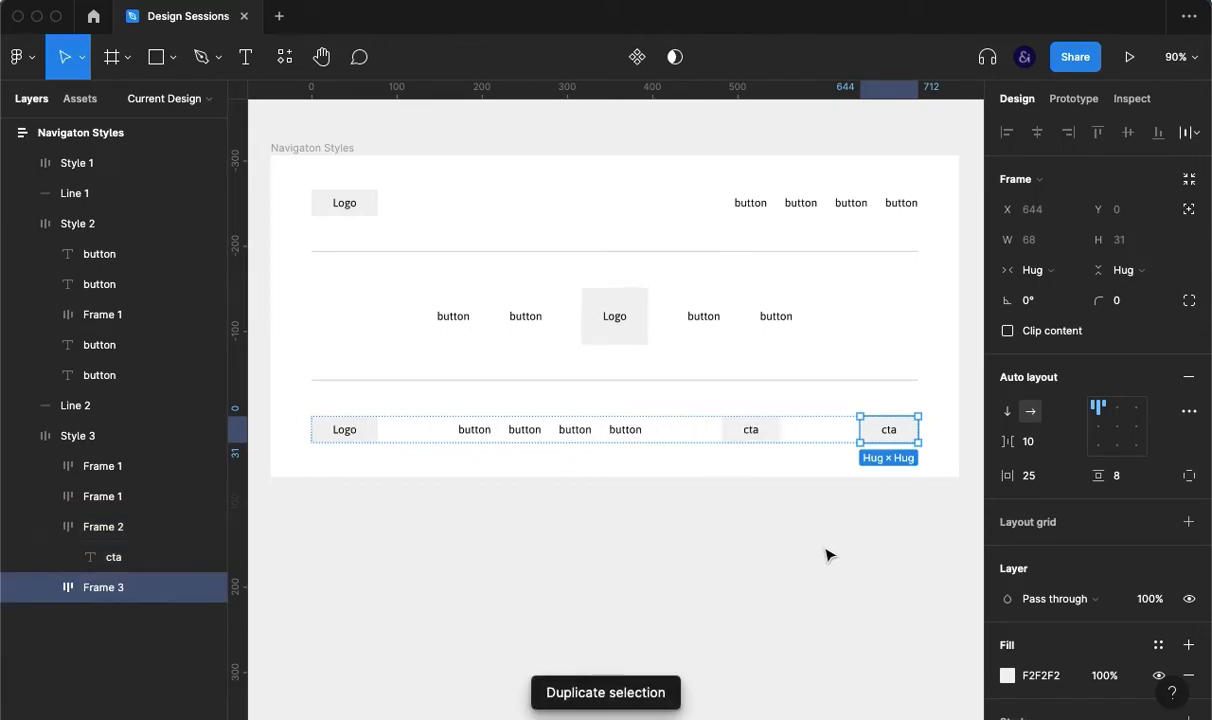
pyautogui.keyDown('shift'); pyautogui.click(766, 430); pyautogui.keyUp('shift')
pyautogui.press('super+g')
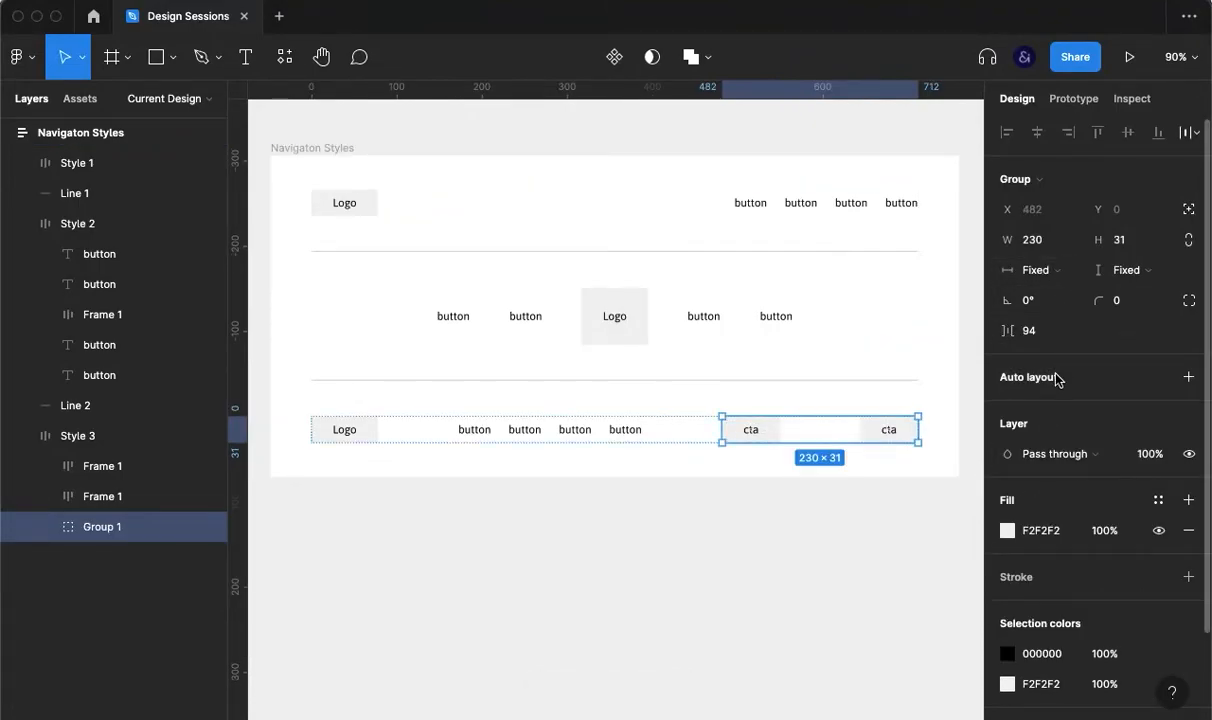
pyautogui.hotkey('shift', 'a')
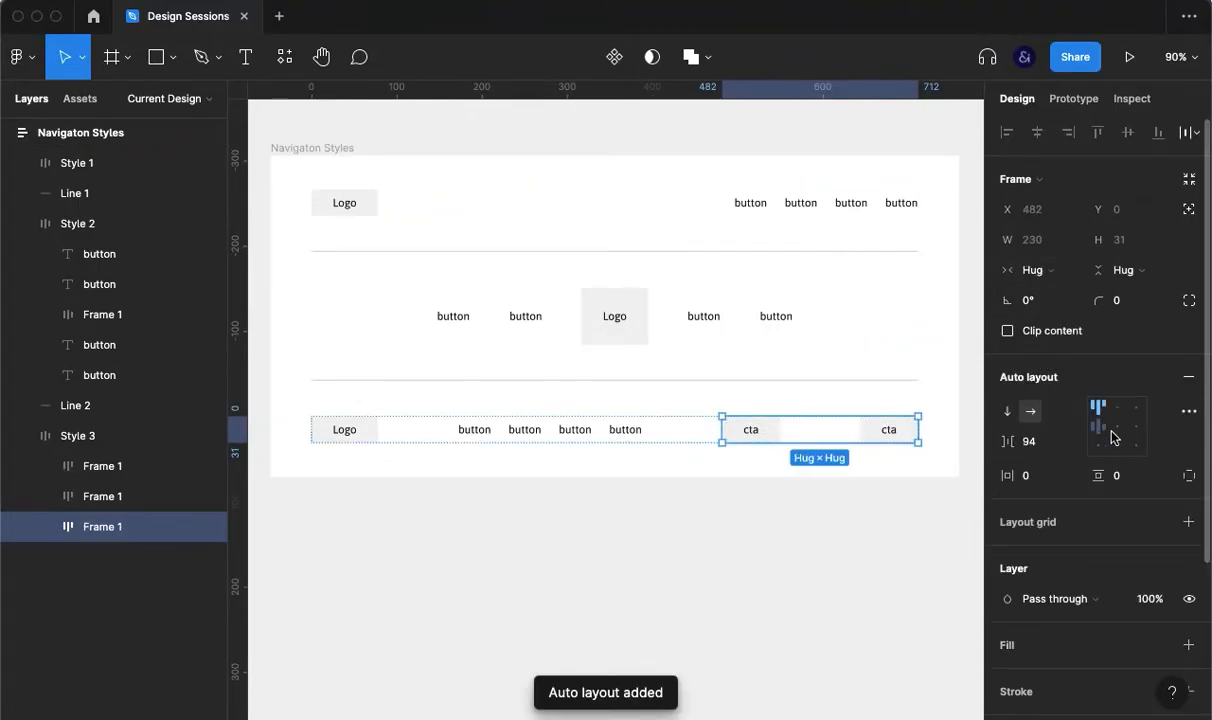
pyautogui.click(1033, 445)
pyautogui.write('1')
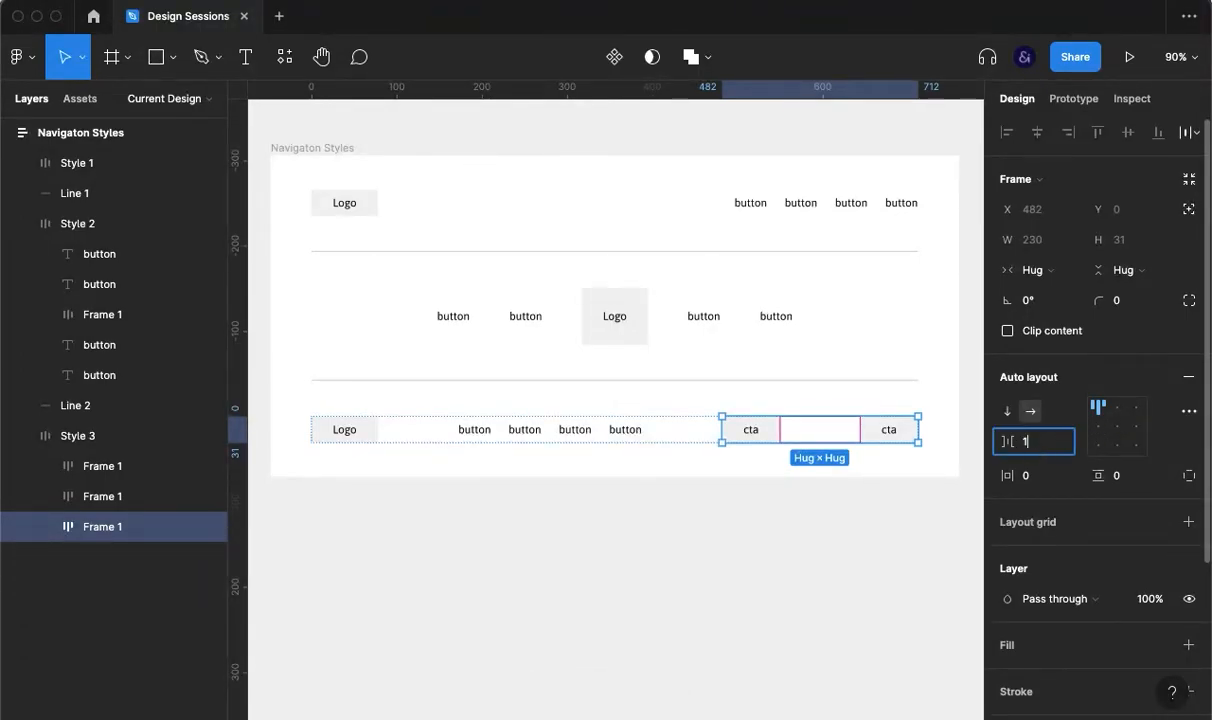
pyautogui.write('5')
pyautogui.press('Return')
pyautogui.click(884, 427)
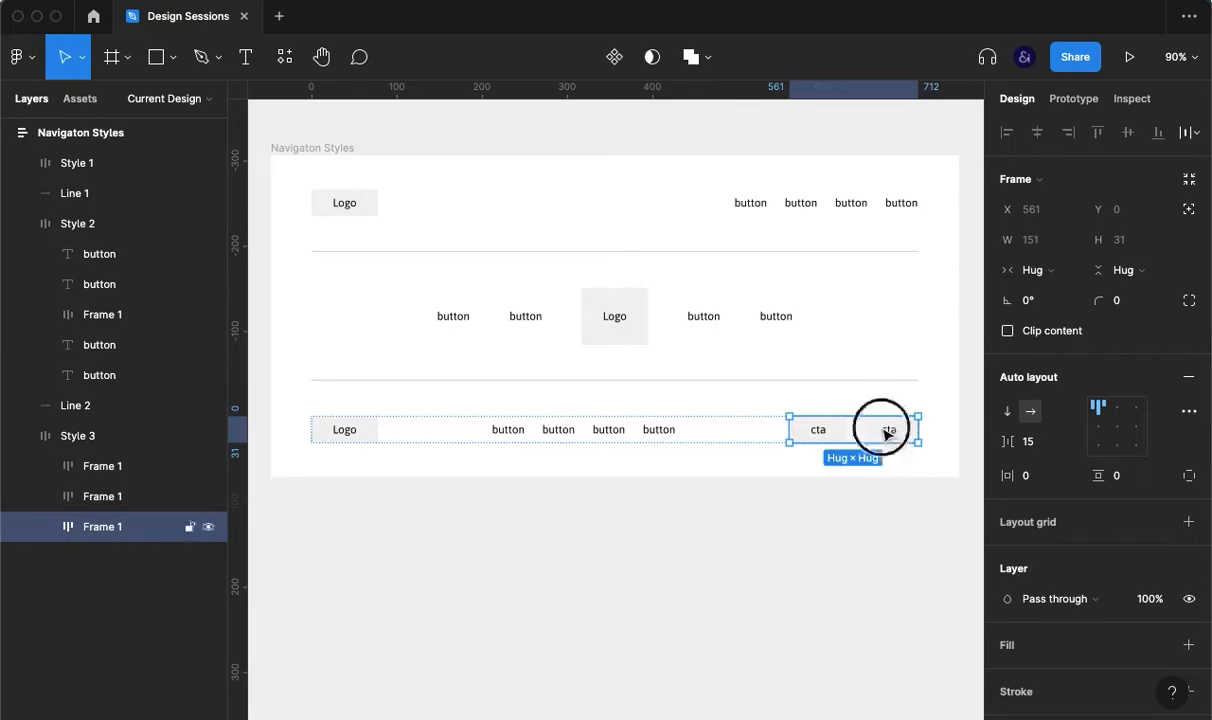
pyautogui.hotkey('shift', 'x')
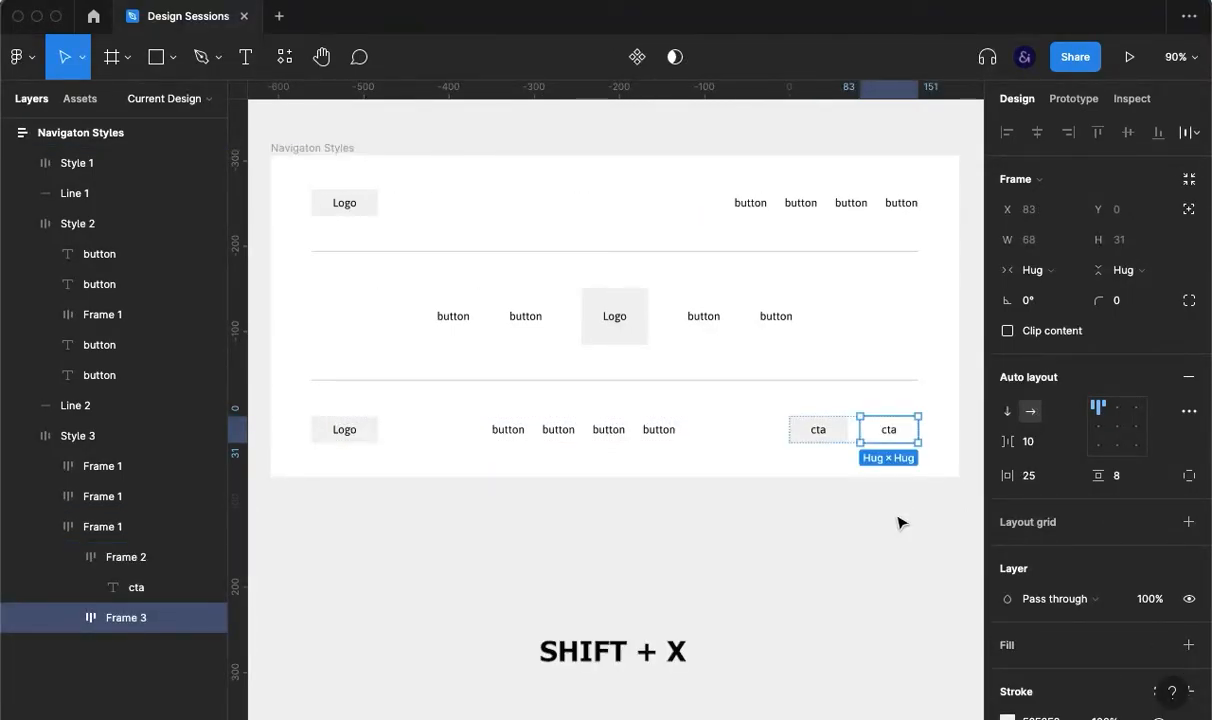
# Step: Move the outlined cta box in front of the filled one in Style 3
pyautogui.click(900, 512)
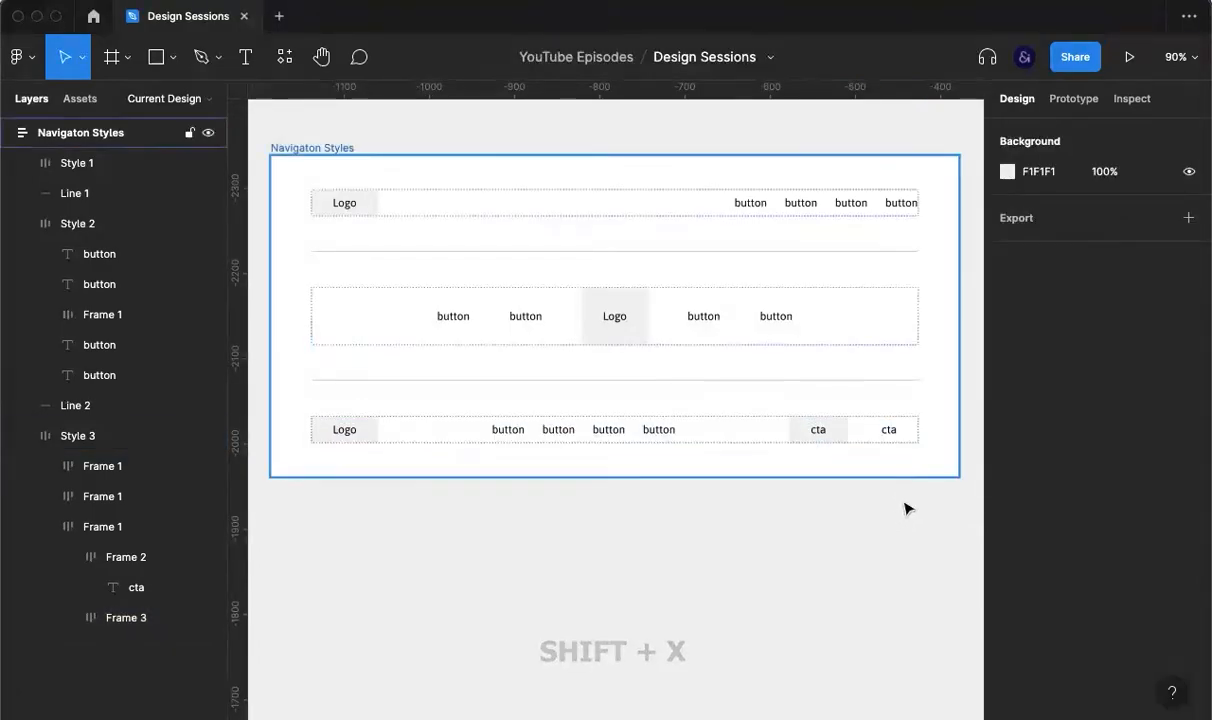
pyautogui.click(891, 430)
pyautogui.click(892, 431)
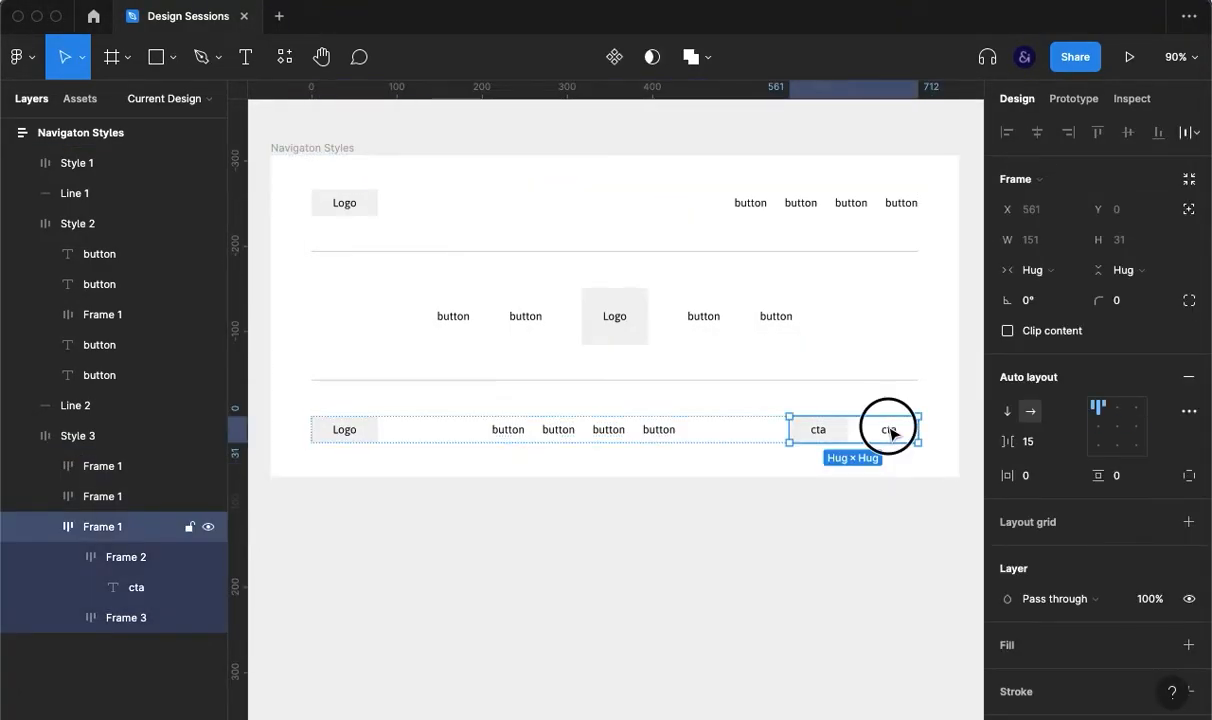
pyautogui.press('Left')
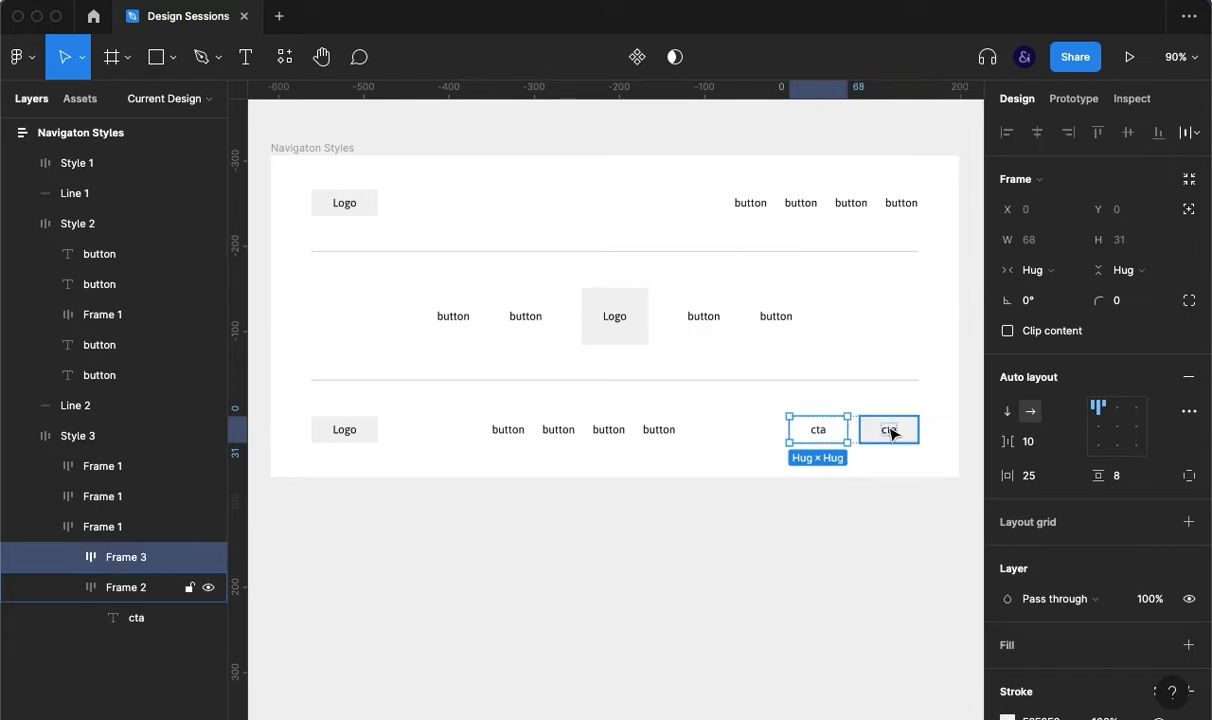
pyautogui.click(922, 549)
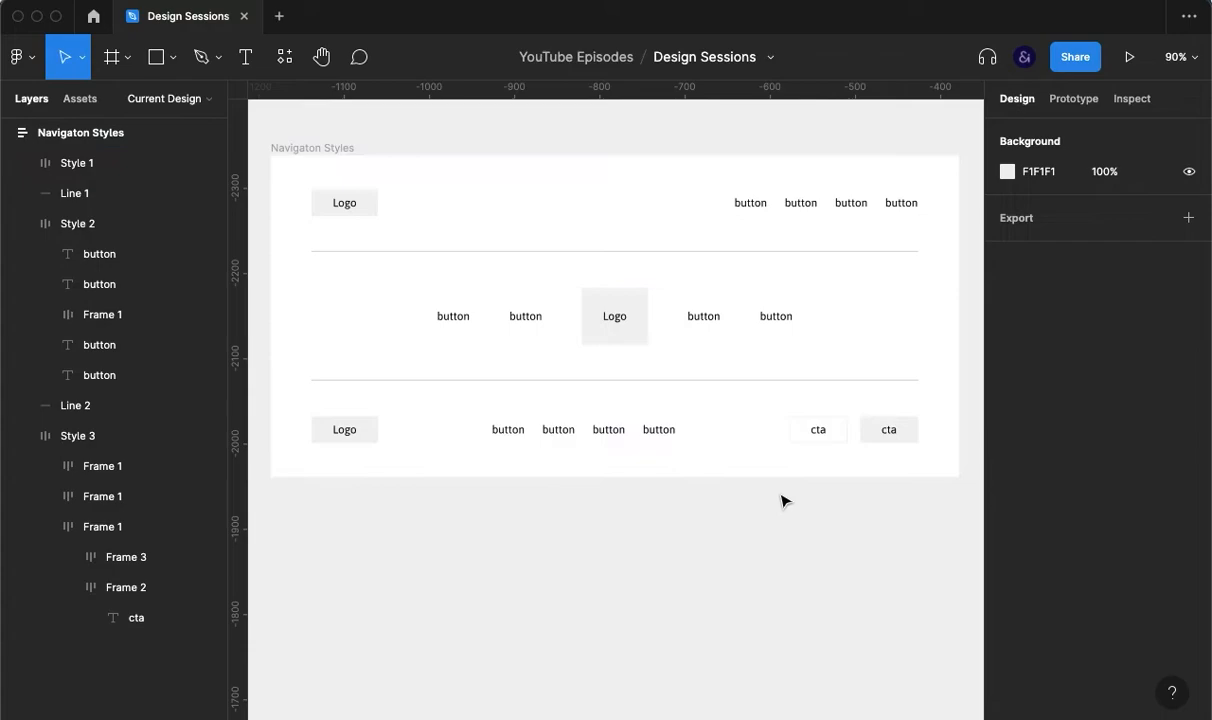
# Step: Select the Style 3 nav bar to check the finished row, then deselect it
pyautogui.click(609, 438)
pyautogui.click(678, 555)
pyautogui.click(636, 437)
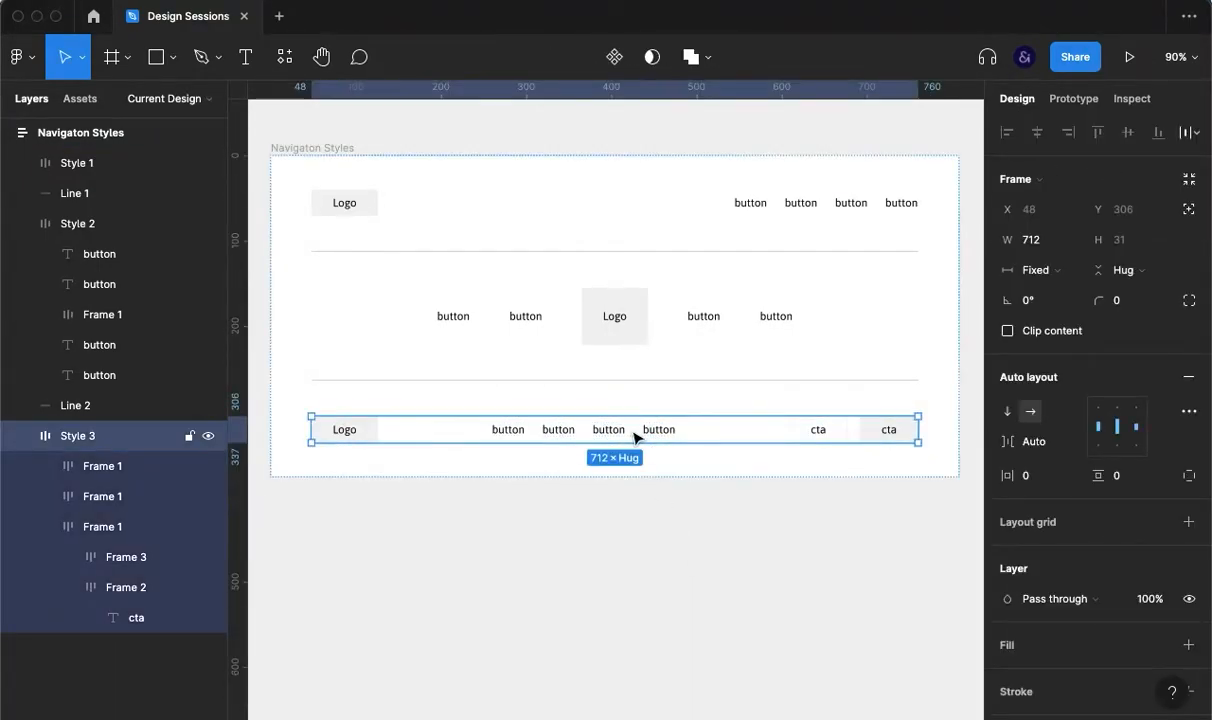
pyautogui.click(672, 599)
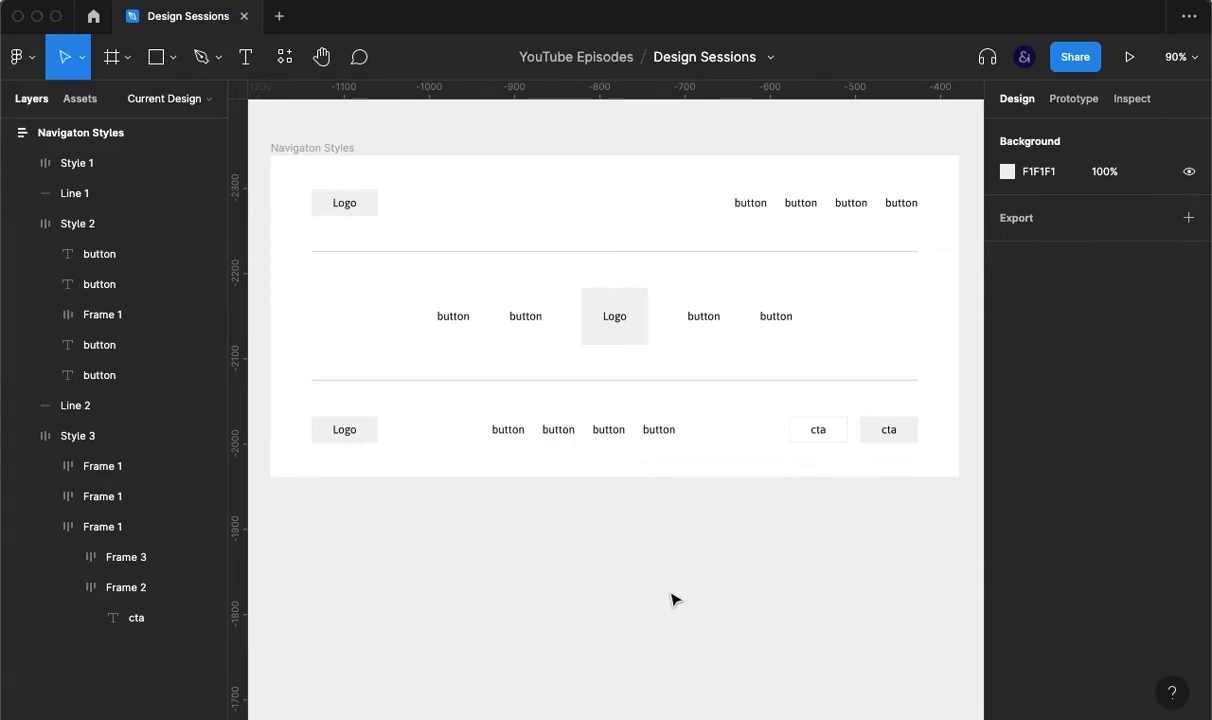
# Step: Enable independent paddings on Style 3's button group and raise its left padding
pyautogui.doubleClick(544, 435)
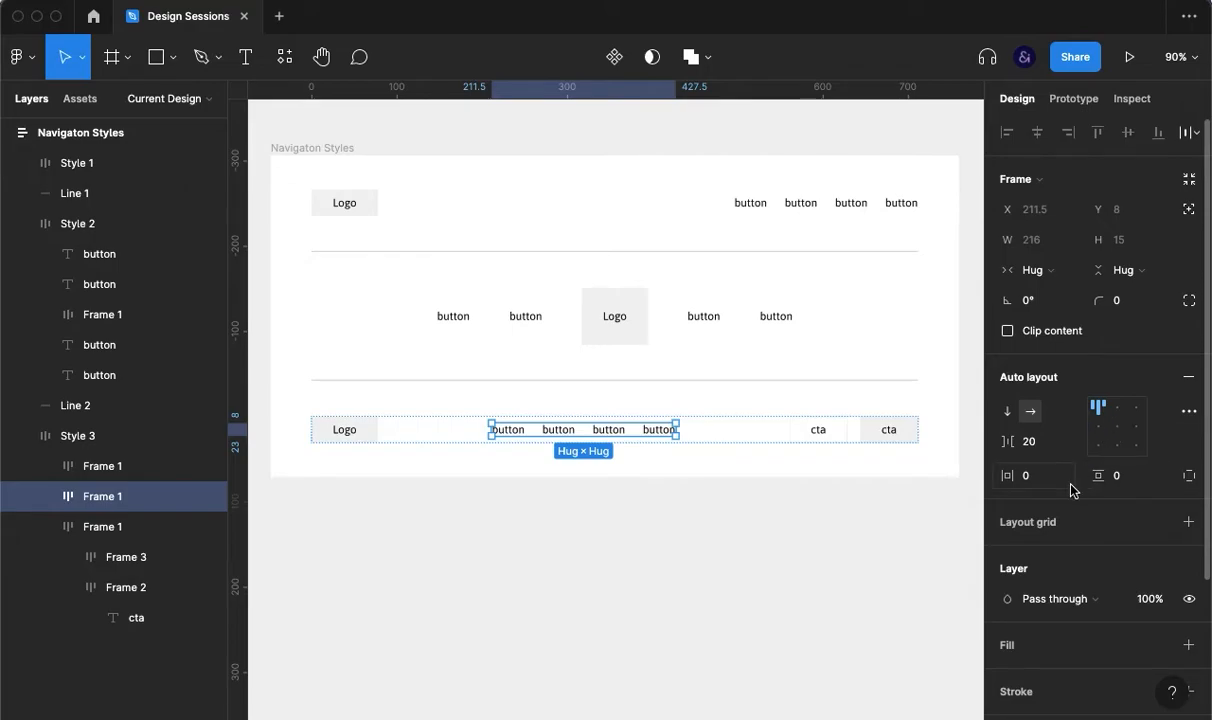
pyautogui.click(1189, 478)
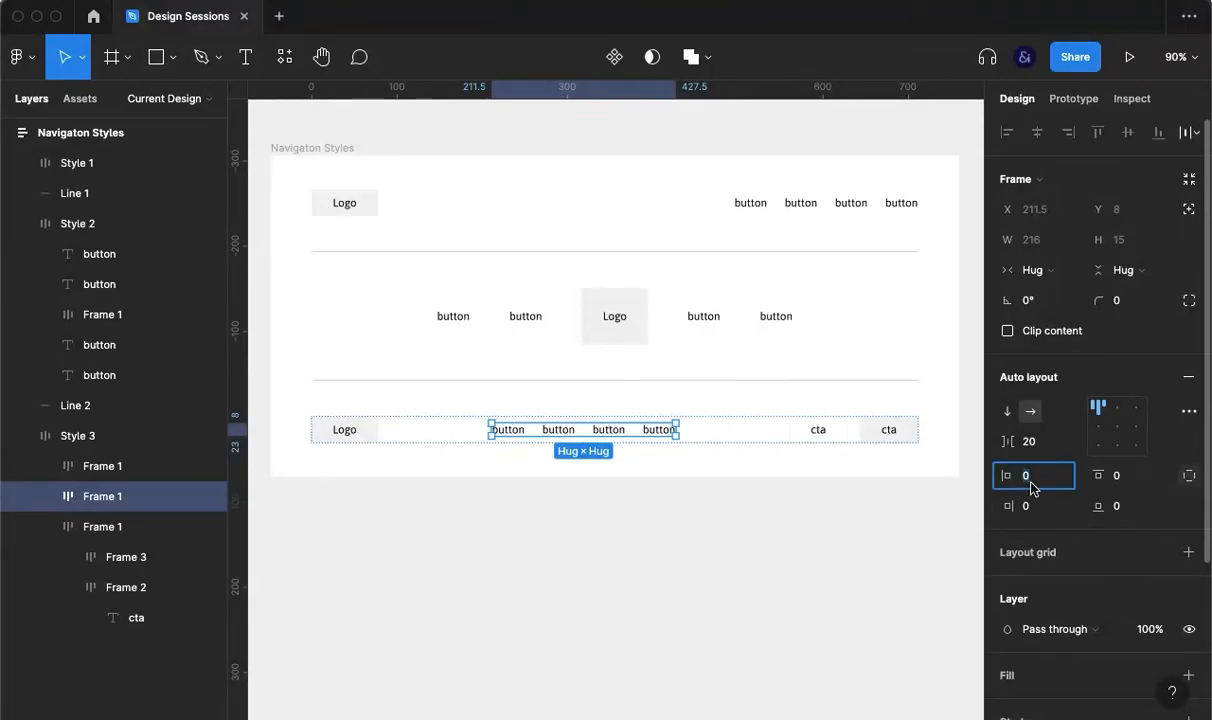
pyautogui.click(1033, 486)
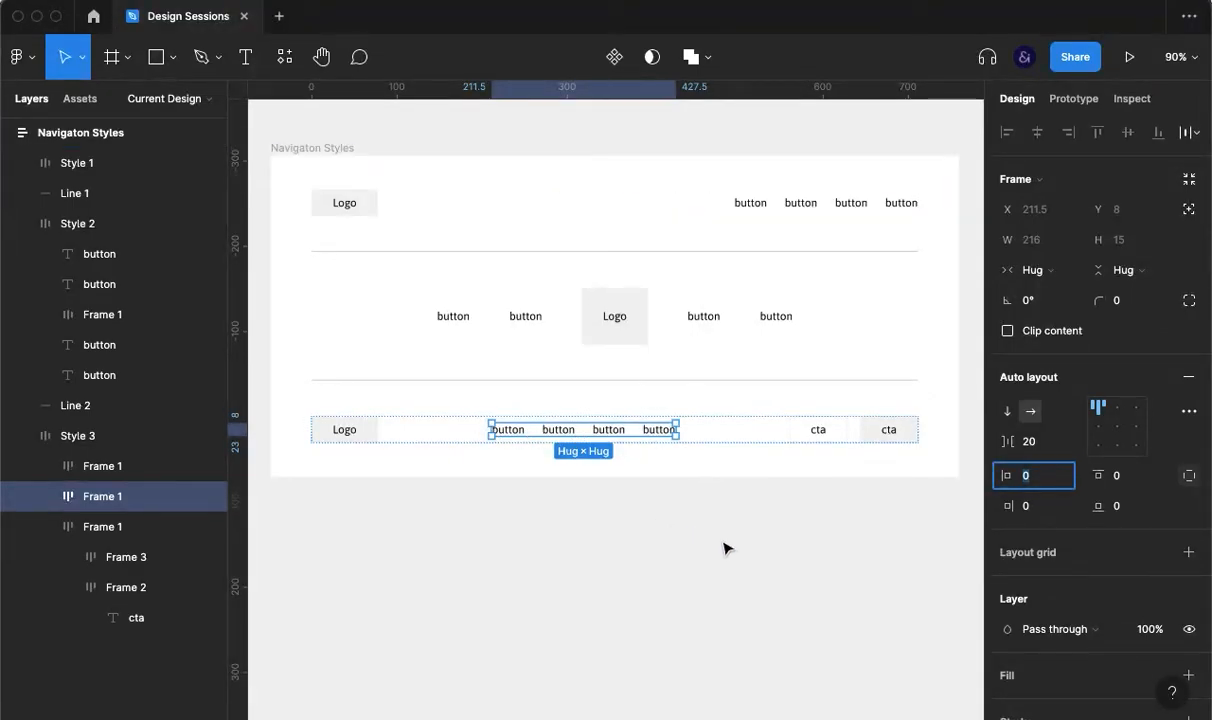
pyautogui.hotkey('shift', 'Up')
pyautogui.hotkey('shift', 'Up')
pyautogui.hotkey('shift', 'Up')
pyautogui.hotkey('shift', 'Up')
pyautogui.hotkey('shift', 'Up')
# Step: Duplicate the Style 3 row with Cmd+D to create Style 4
pyautogui.click(690, 600)
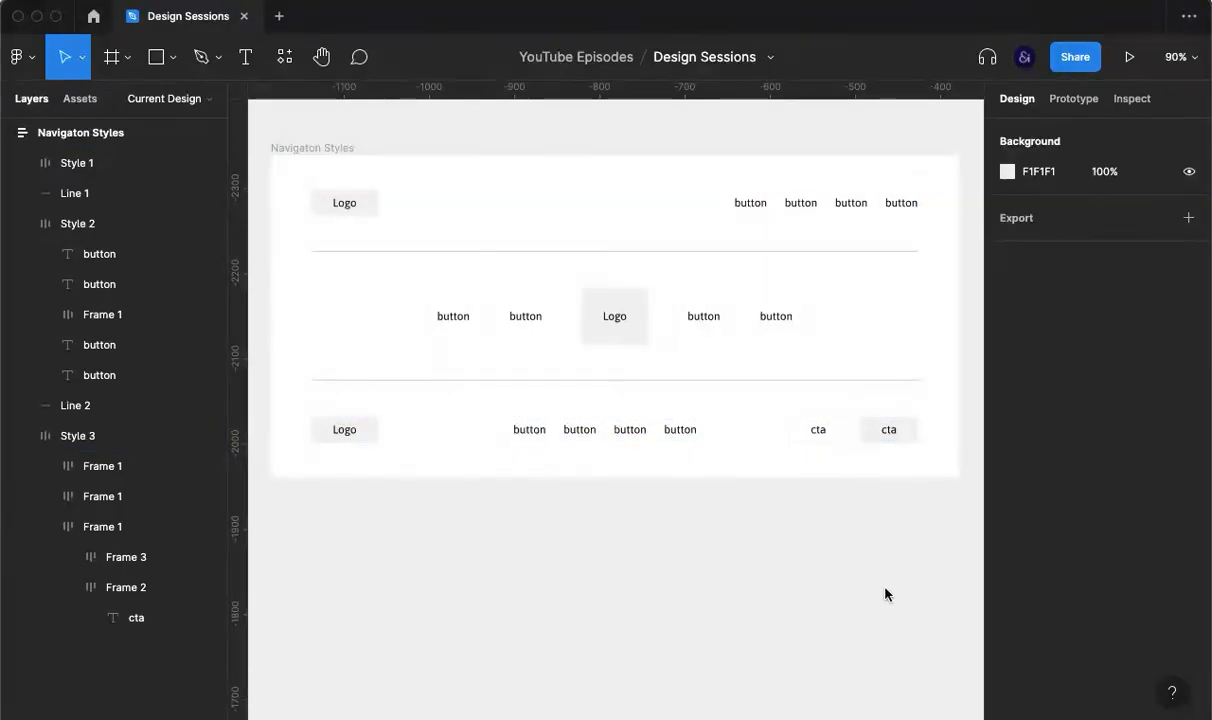
pyautogui.click(677, 430)
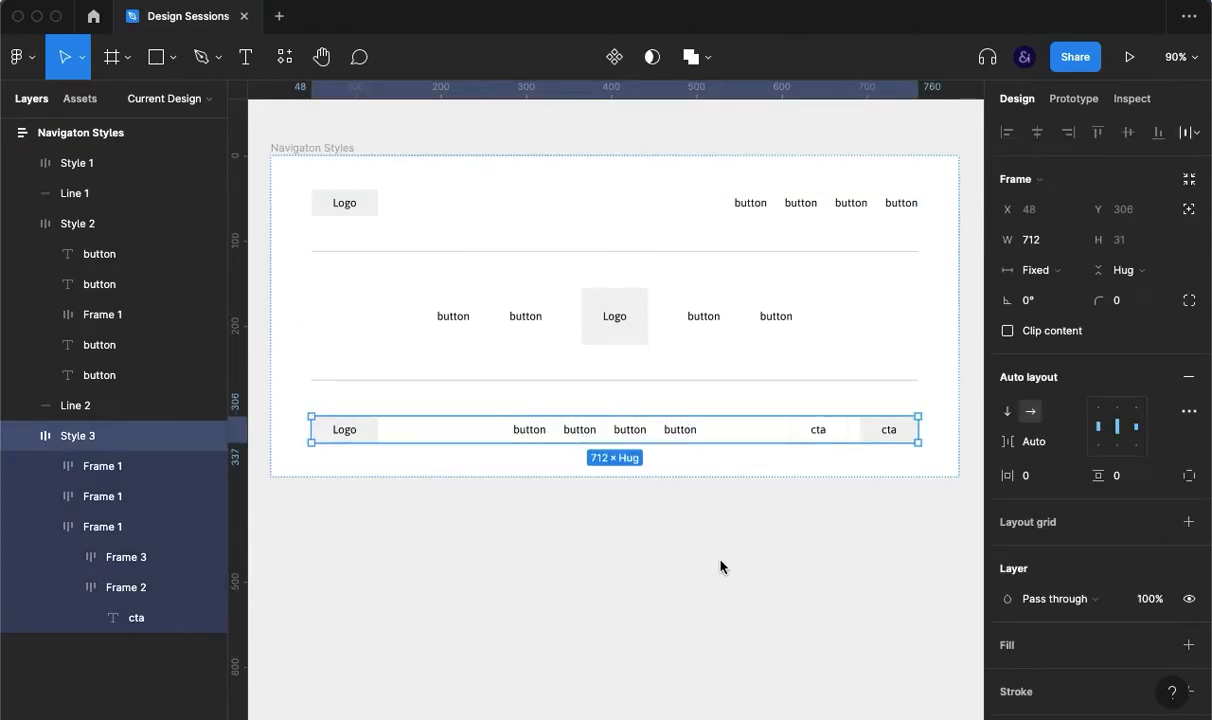
pyautogui.press('super+d')
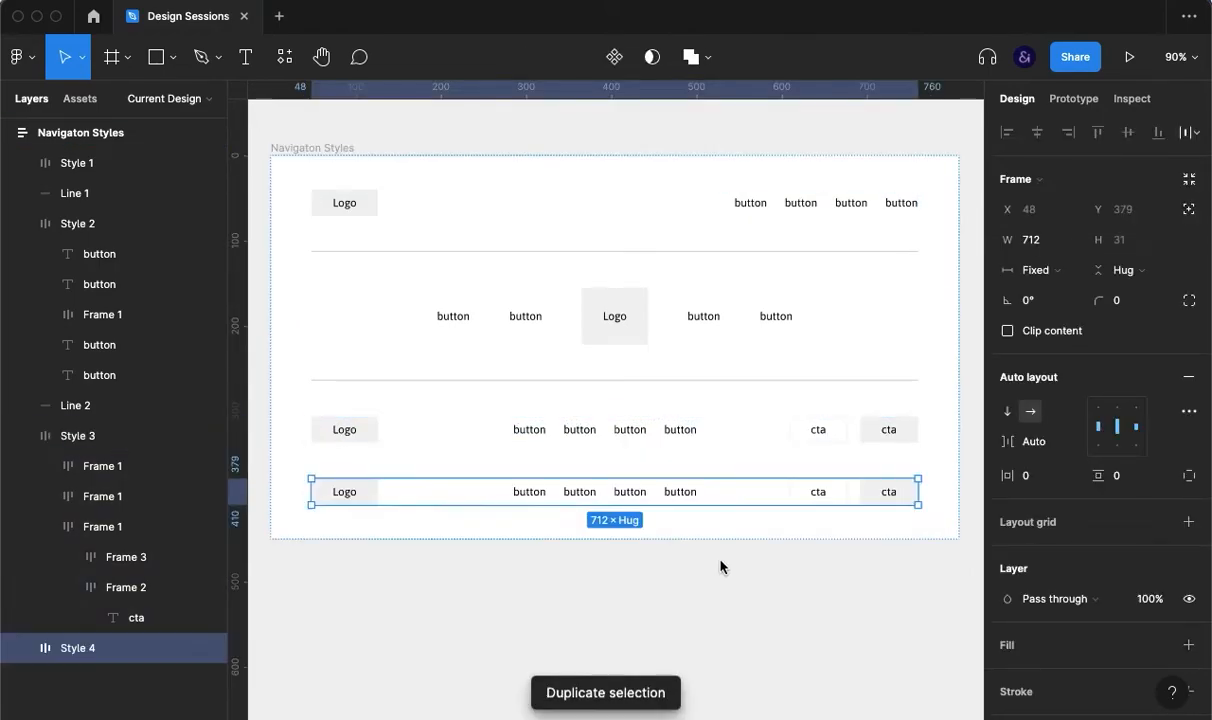
# Step: Move divider Line 2 down below the third nav row
pyautogui.click(675, 382)
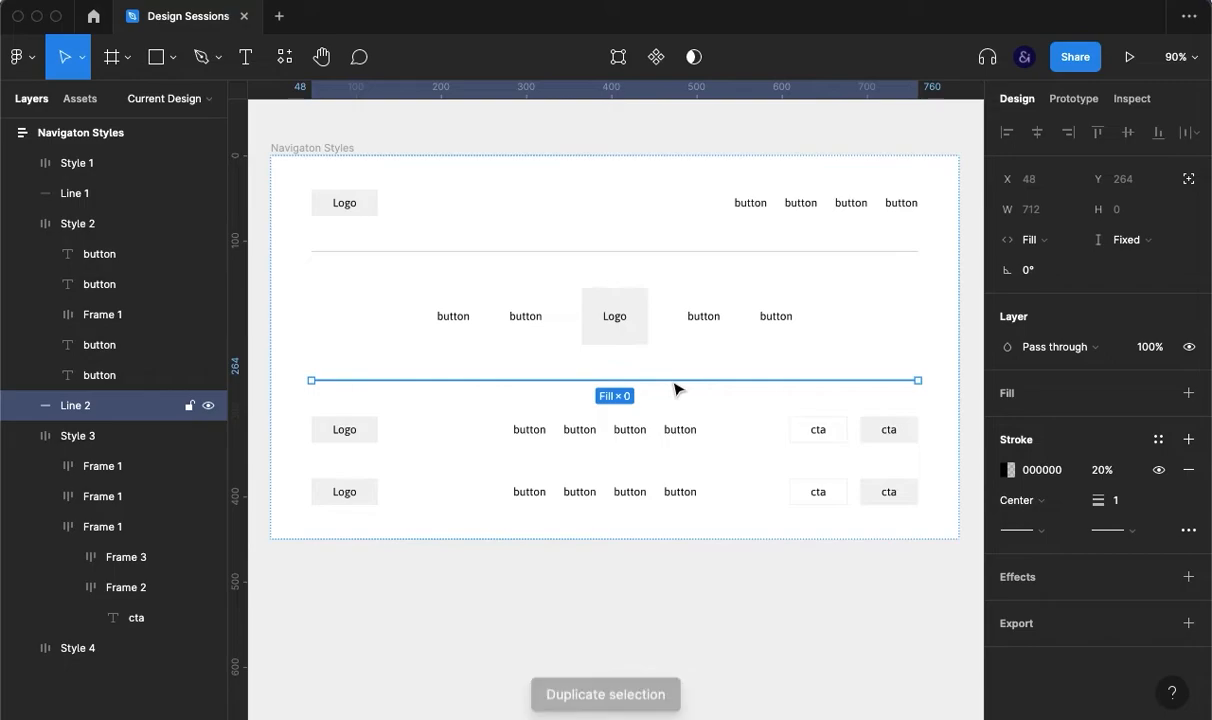
pyautogui.press('Down')
pyautogui.click(650, 572)
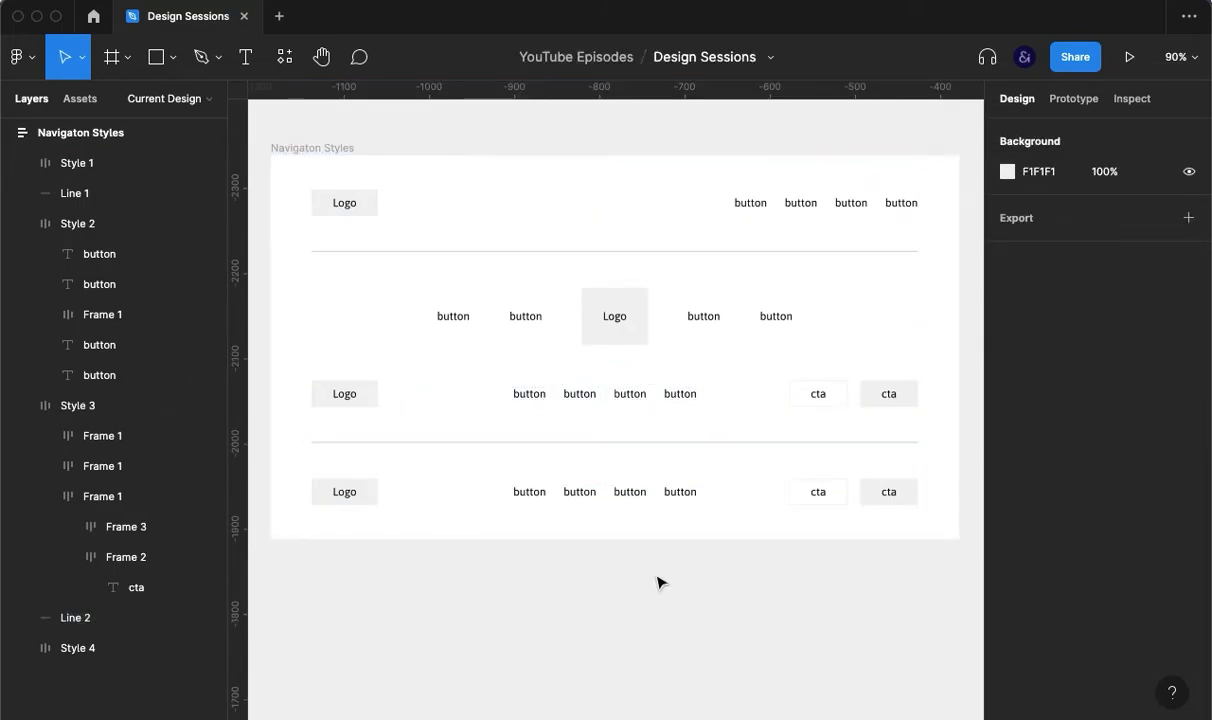
# Step: Duplicate the divider and move the copy, Line 3, up above Style 3
pyautogui.click(632, 443)
pyautogui.hotkey('ctrl', 'd')
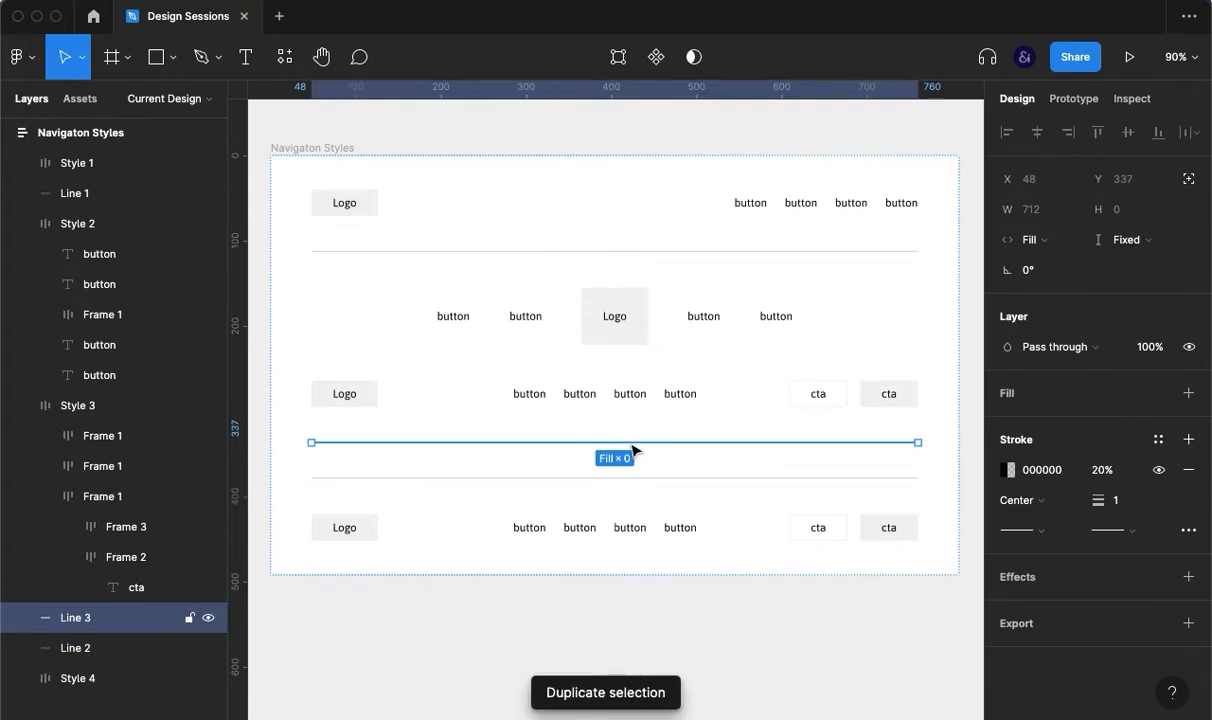
pyautogui.press('Up')
pyautogui.click(714, 628)
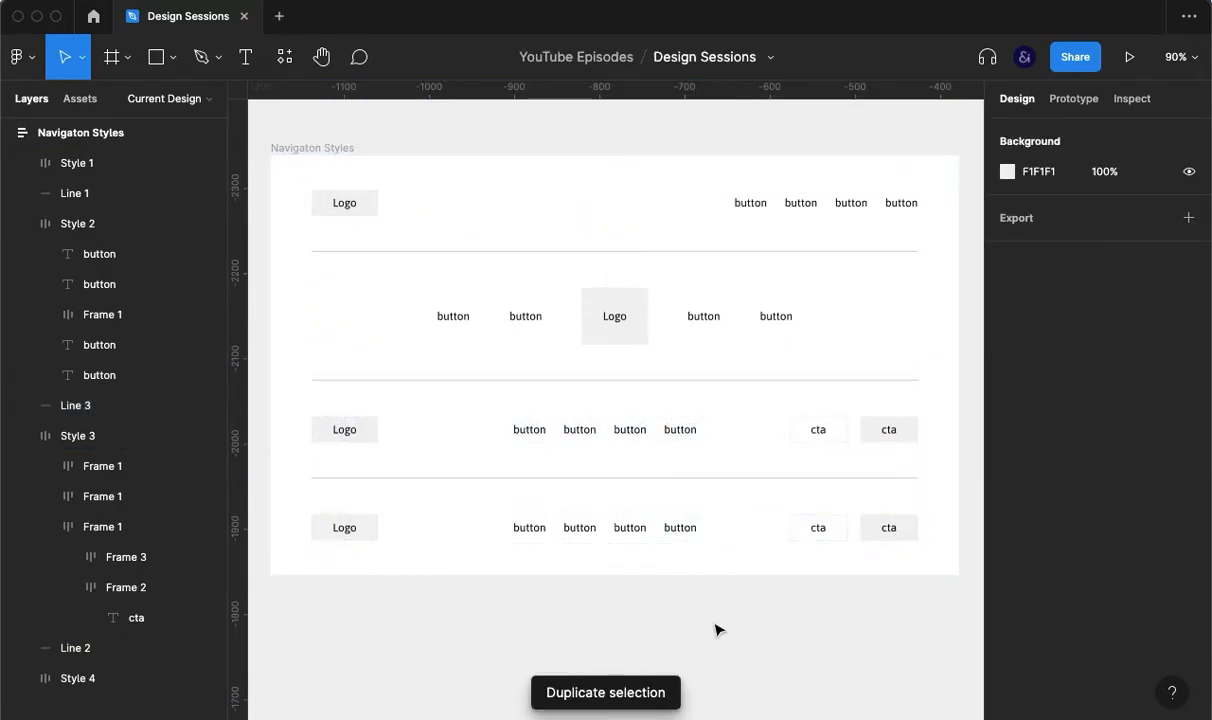
pyautogui.doubleClick(655, 540)
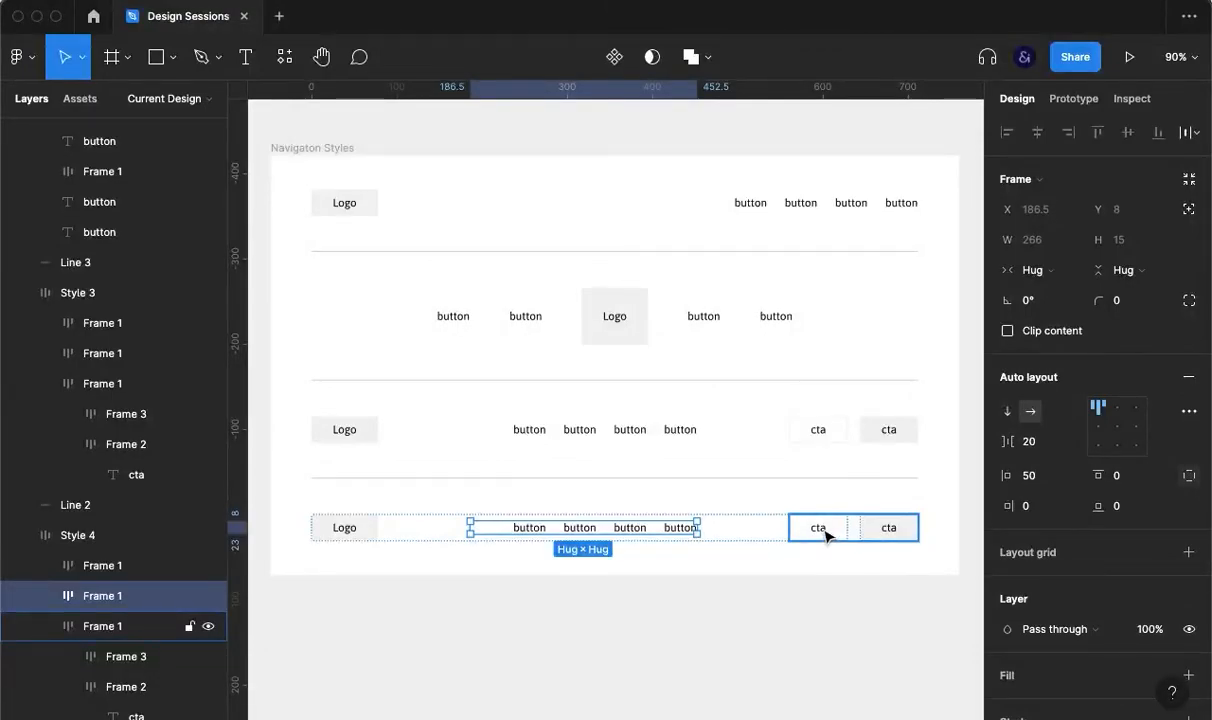
# Step: Merge the button group's side paddings and set its horizontal padding to 0
pyautogui.click(1182, 477)
pyautogui.click(1030, 476)
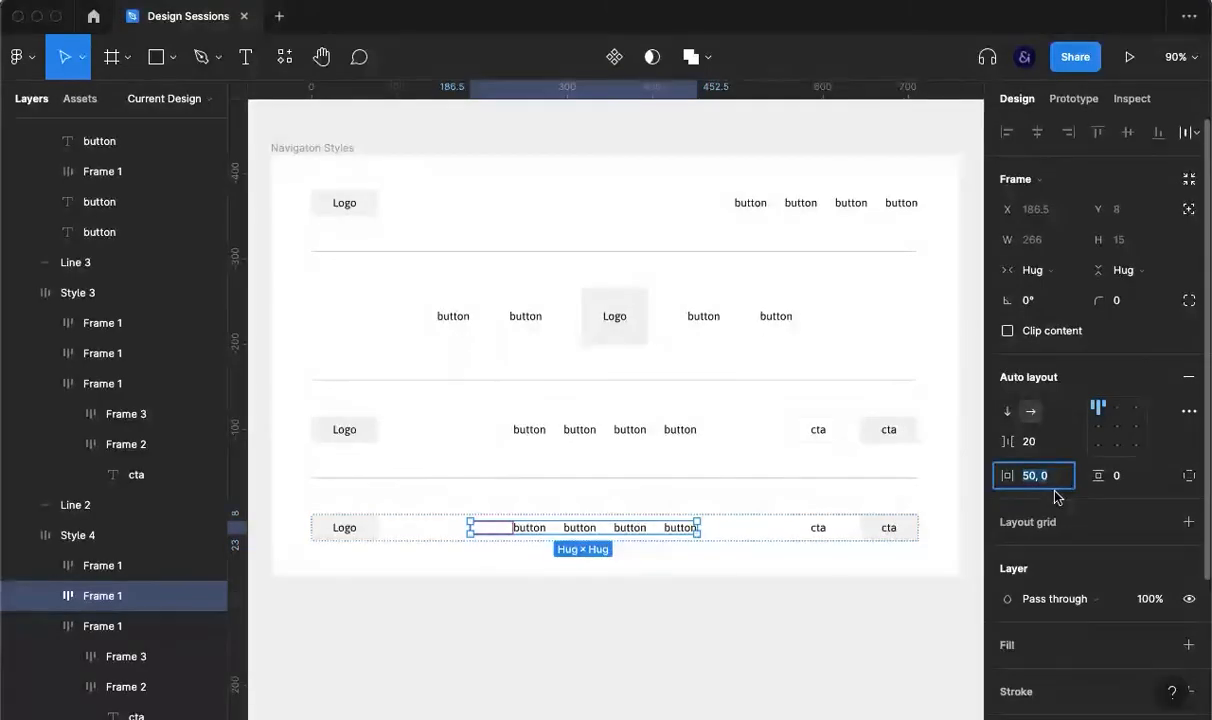
pyautogui.write('0')
pyautogui.press('Return')
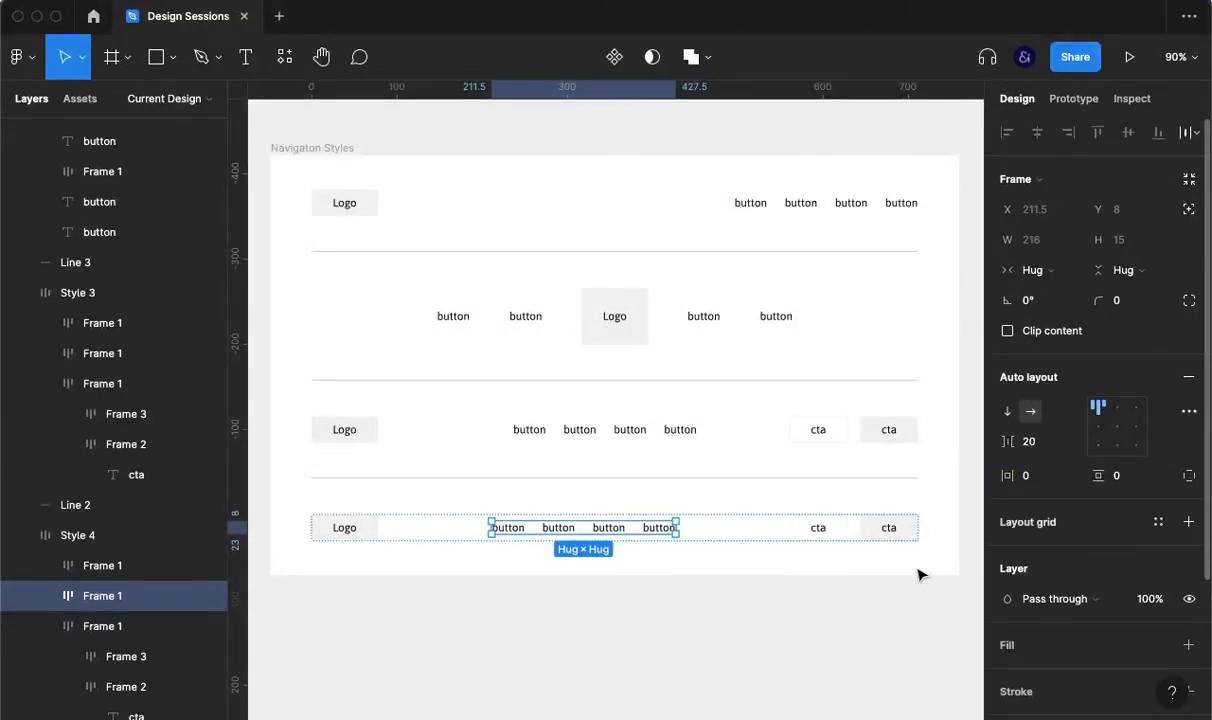
# Step: Group Style 4's buttons with the cta frame as auto layout with a 24 gap
pyautogui.keyDown('shift'); pyautogui.click(877, 529); pyautogui.keyUp('shift')
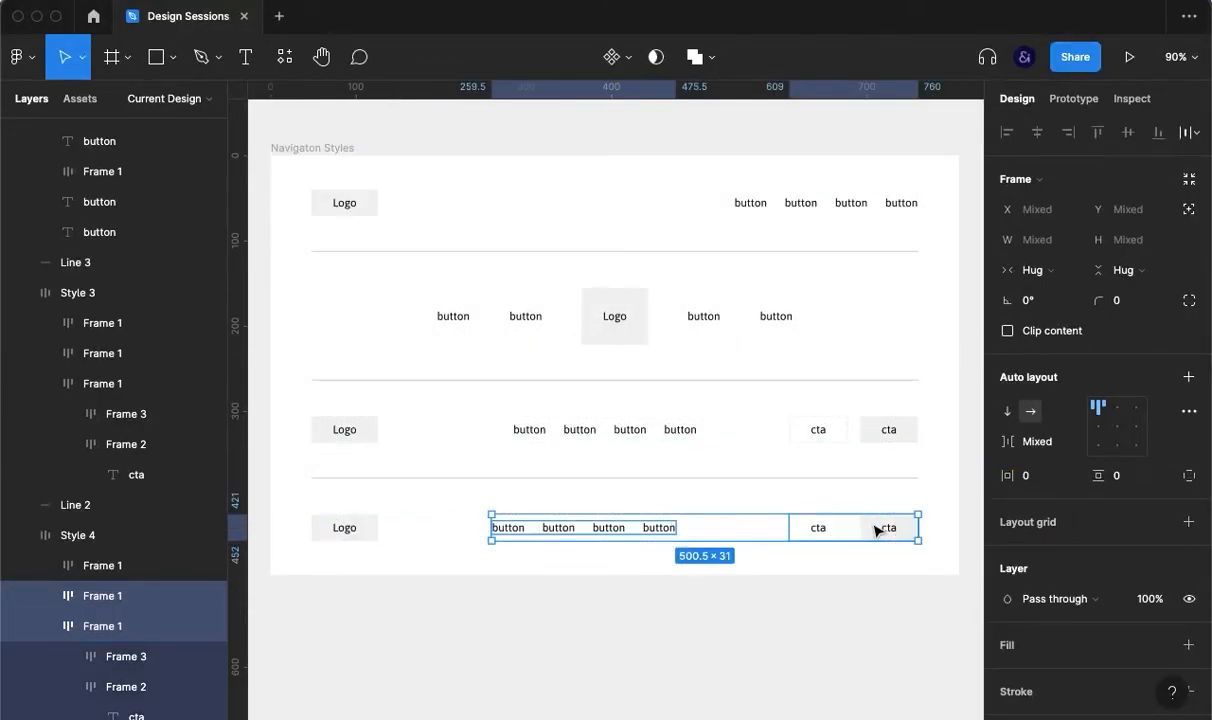
pyautogui.press('super+g')
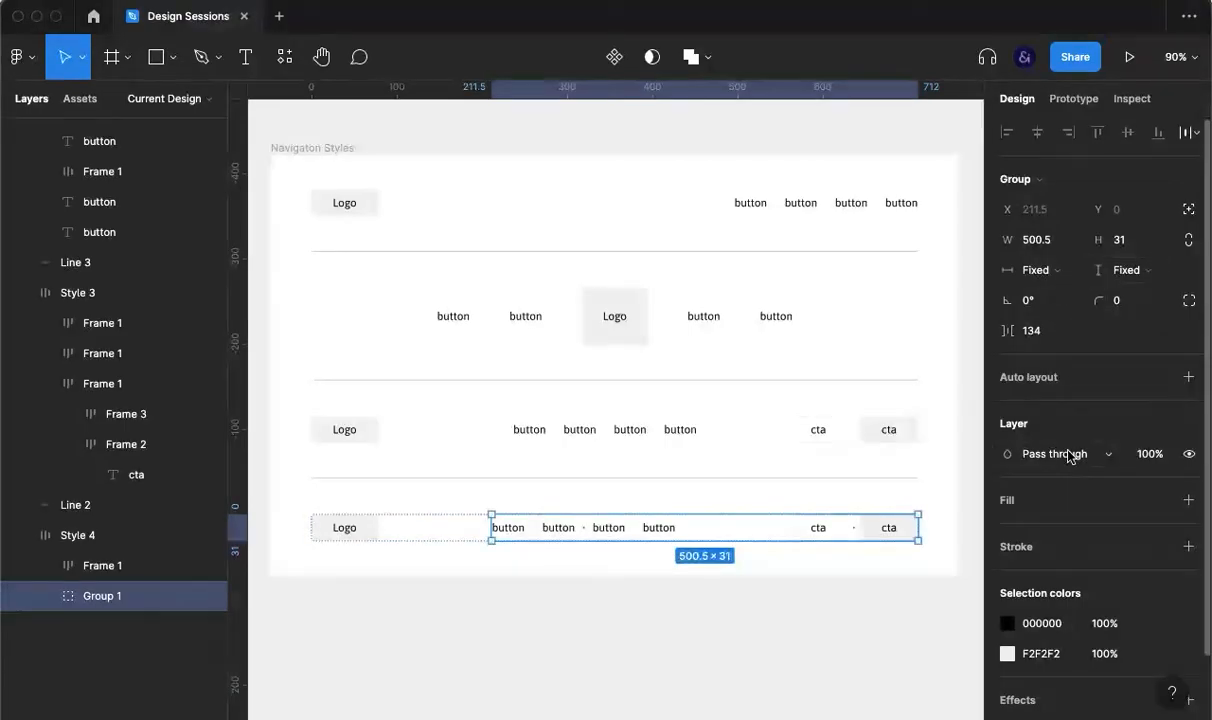
pyautogui.hotkey('shift', 'a')
pyautogui.click(1048, 447)
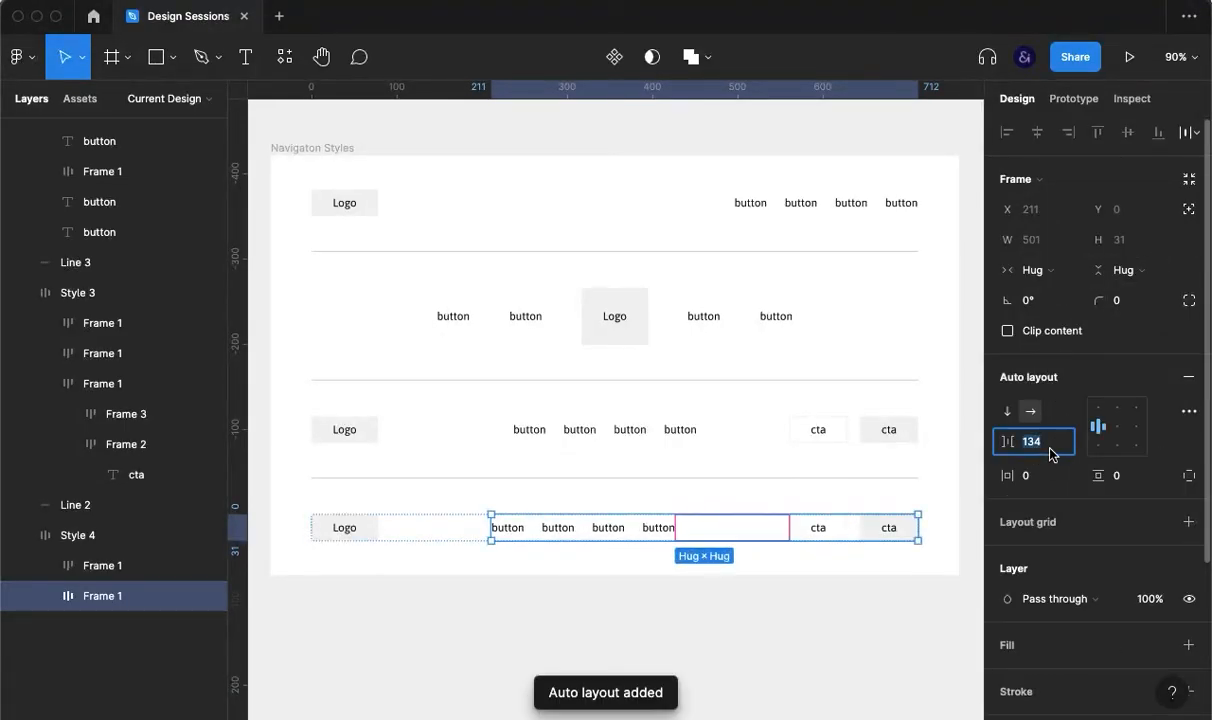
pyautogui.hotkey('shift', 'Down')
pyautogui.hotkey('shift', 'Down')
pyautogui.hotkey('shift', 'Down')
pyautogui.hotkey('shift', 'Down')
pyautogui.hotkey('shift', 'Down')
pyautogui.hotkey('shift', 'Down')
pyautogui.hotkey('shift', 'Down')
pyautogui.hotkey('shift', 'Down')
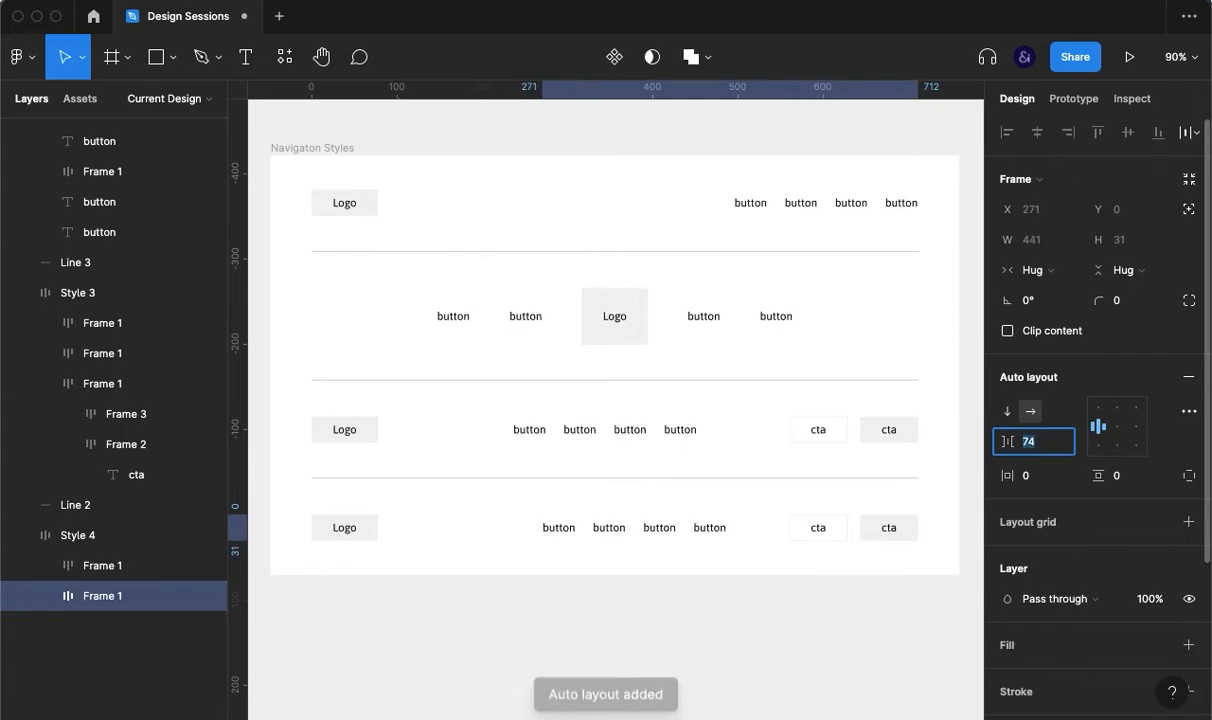
pyautogui.hotkey('shift', 'Down')
pyautogui.hotkey('shift', 'Down')
pyautogui.hotkey('shift', 'Down')
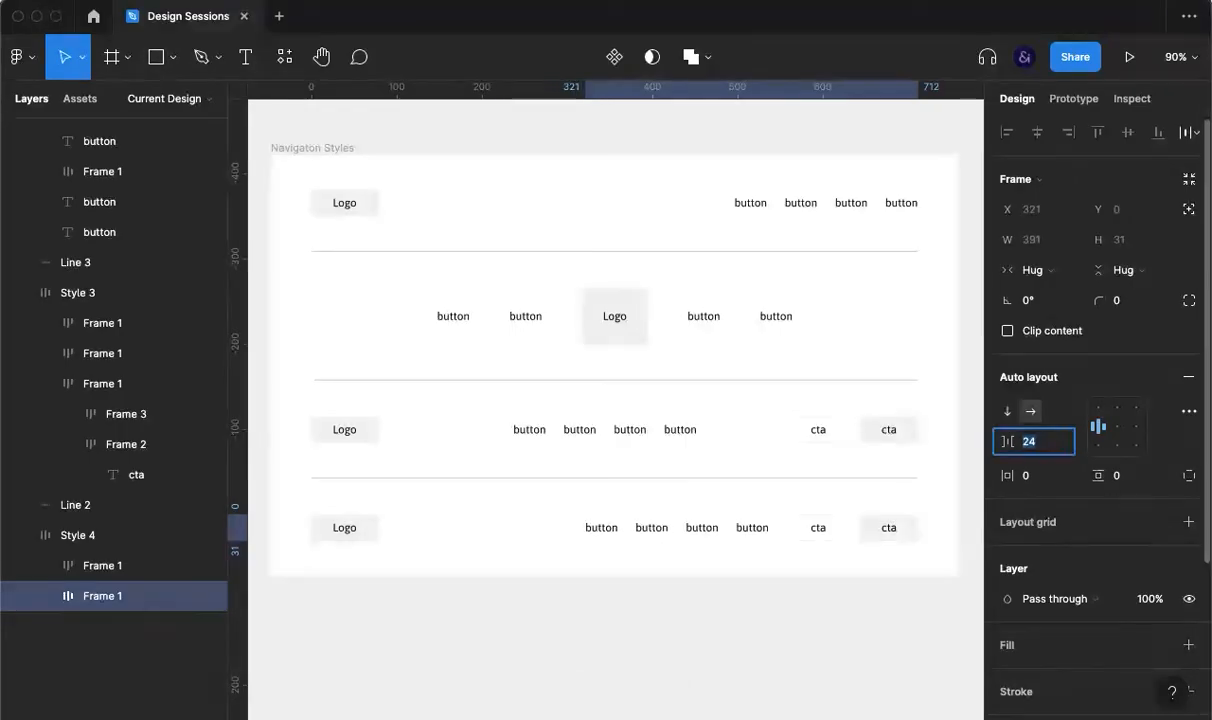
pyautogui.click(787, 628)
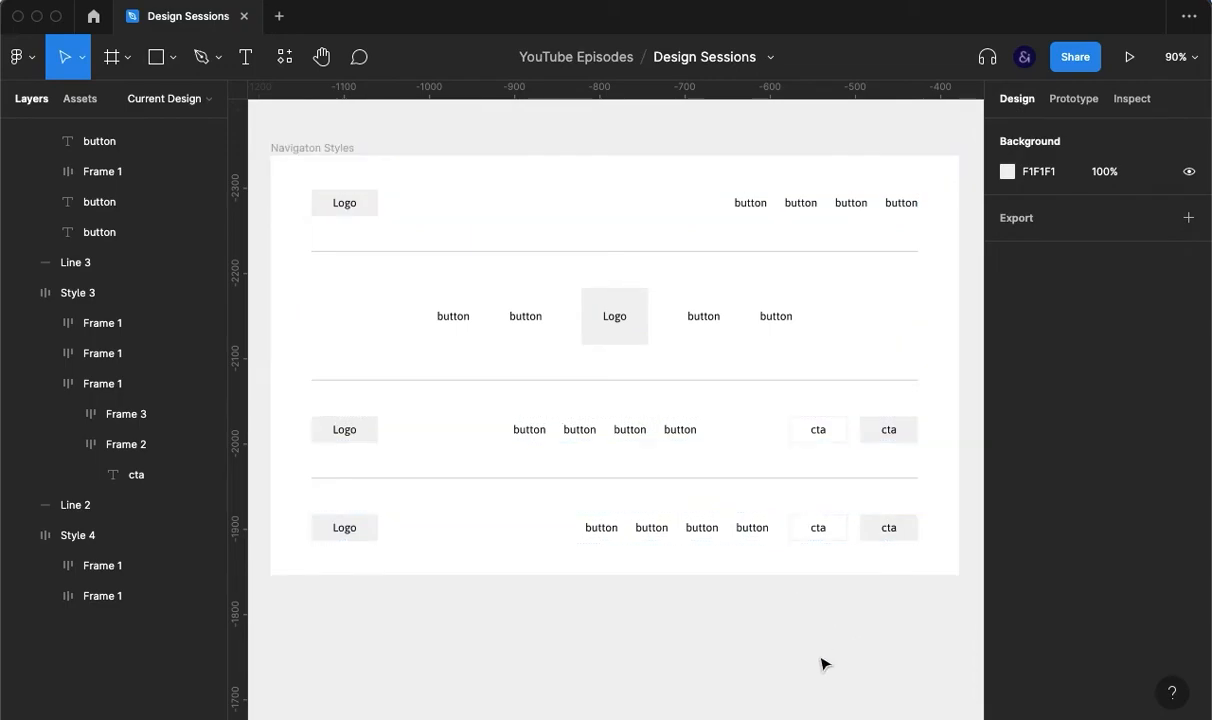
# Step: Draw a short vertical divider before Style 4's ctas at 10% stroke opacity
pyautogui.press('l')
pyautogui.moveTo(776, 522); pyautogui.dragTo(772, 535)
pyautogui.click(1042, 470)
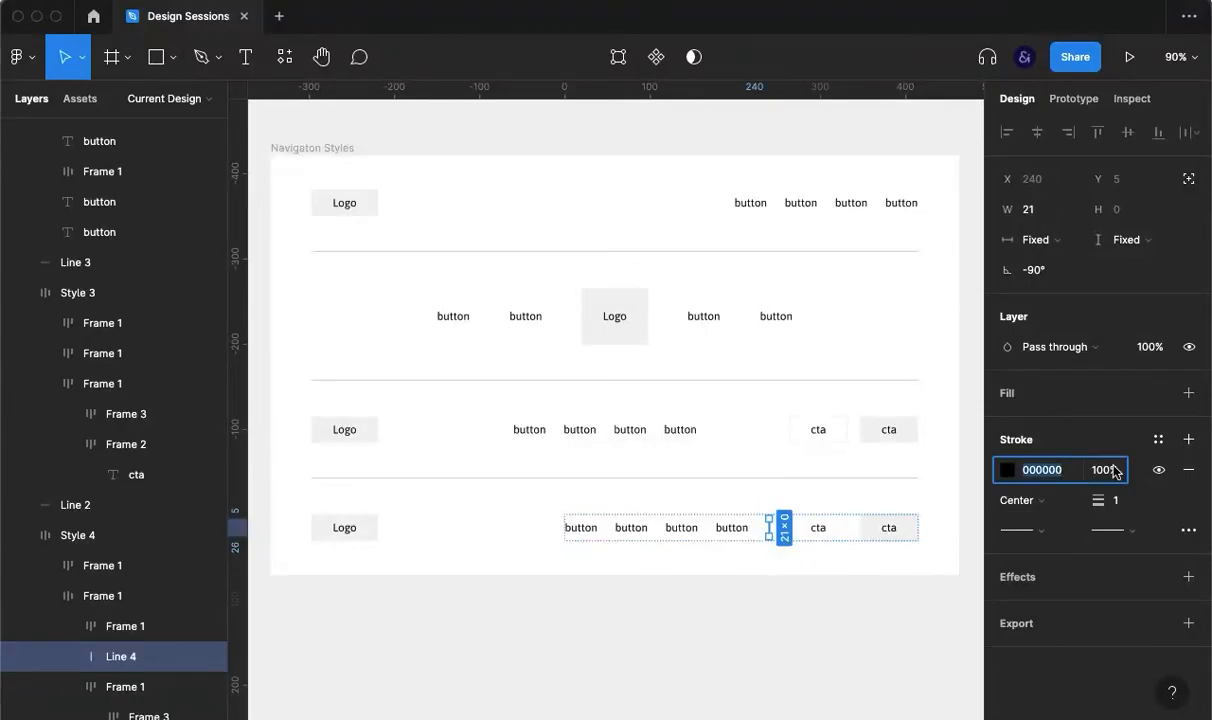
pyautogui.click(1113, 470)
pyautogui.hotkey('shift', 'Down')
pyautogui.hotkey('shift', 'Down')
pyautogui.hotkey('shift', 'Down')
pyautogui.hotkey('shift', 'Down')
pyautogui.hotkey('shift', 'Down')
pyautogui.hotkey('shift', 'Down')
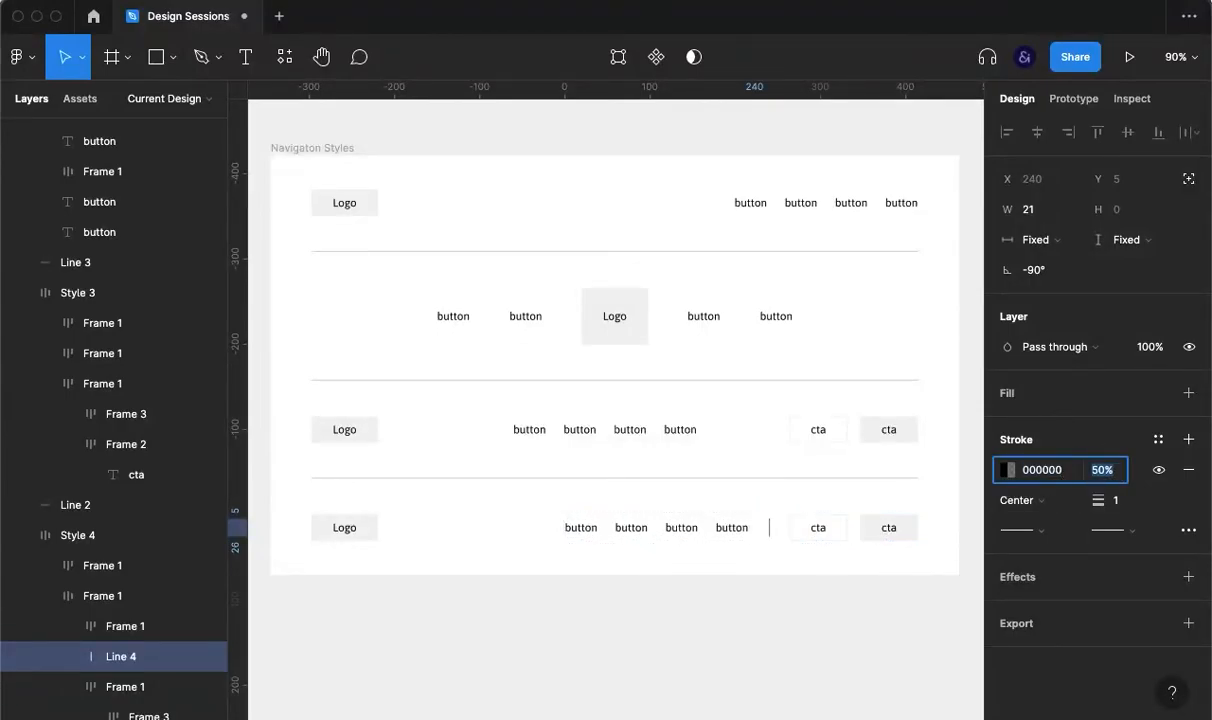
pyautogui.hotkey('shift', 'Down')
pyautogui.hotkey('shift', 'Down')
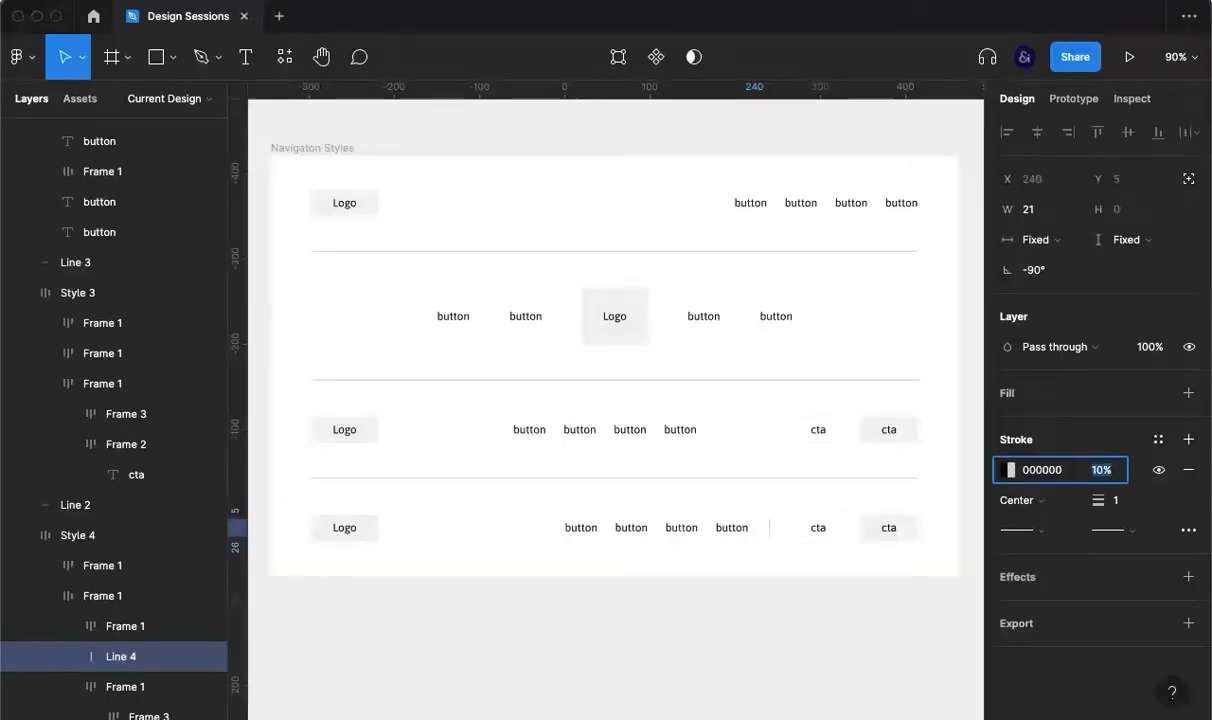
pyautogui.click(857, 620)
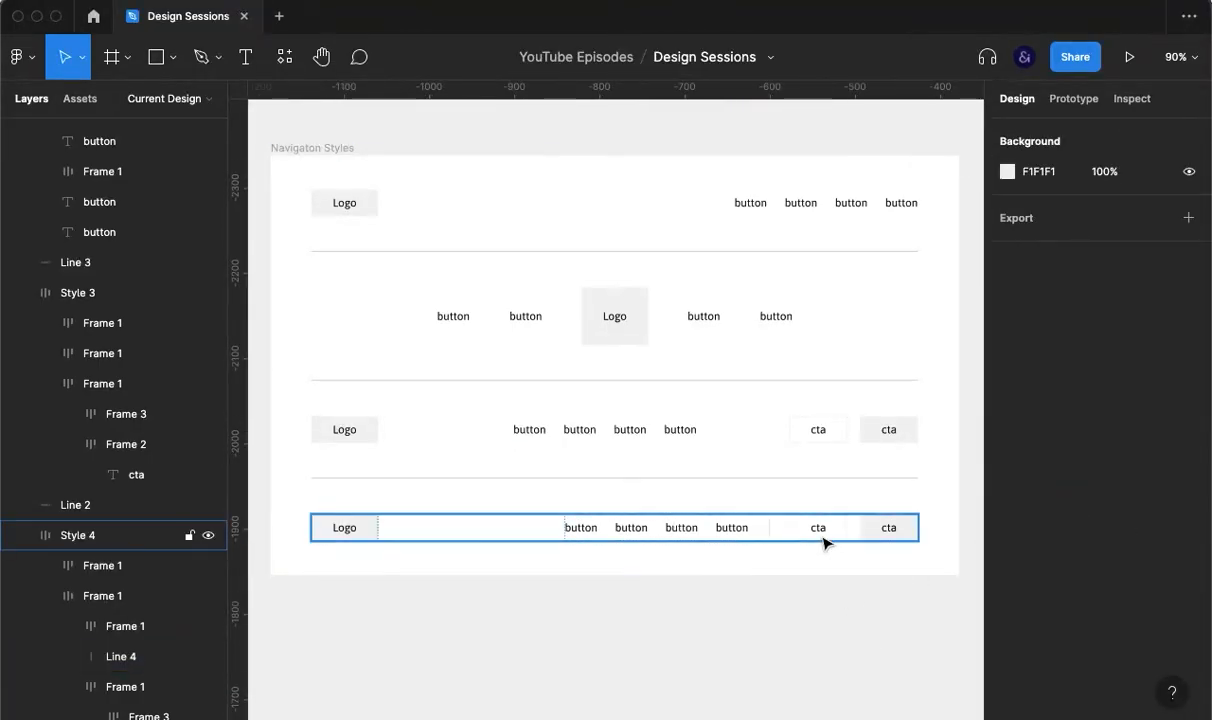
# Step: Reduce the gap in Style 4's buttons-and-cta frame to 15
pyautogui.click(822, 530)
pyautogui.click(825, 530)
pyautogui.click(1039, 452)
pyautogui.press('Down')
pyautogui.press('Down')
pyautogui.press('Down')
pyautogui.press('Down')
pyautogui.press('Down')
pyautogui.press('Down')
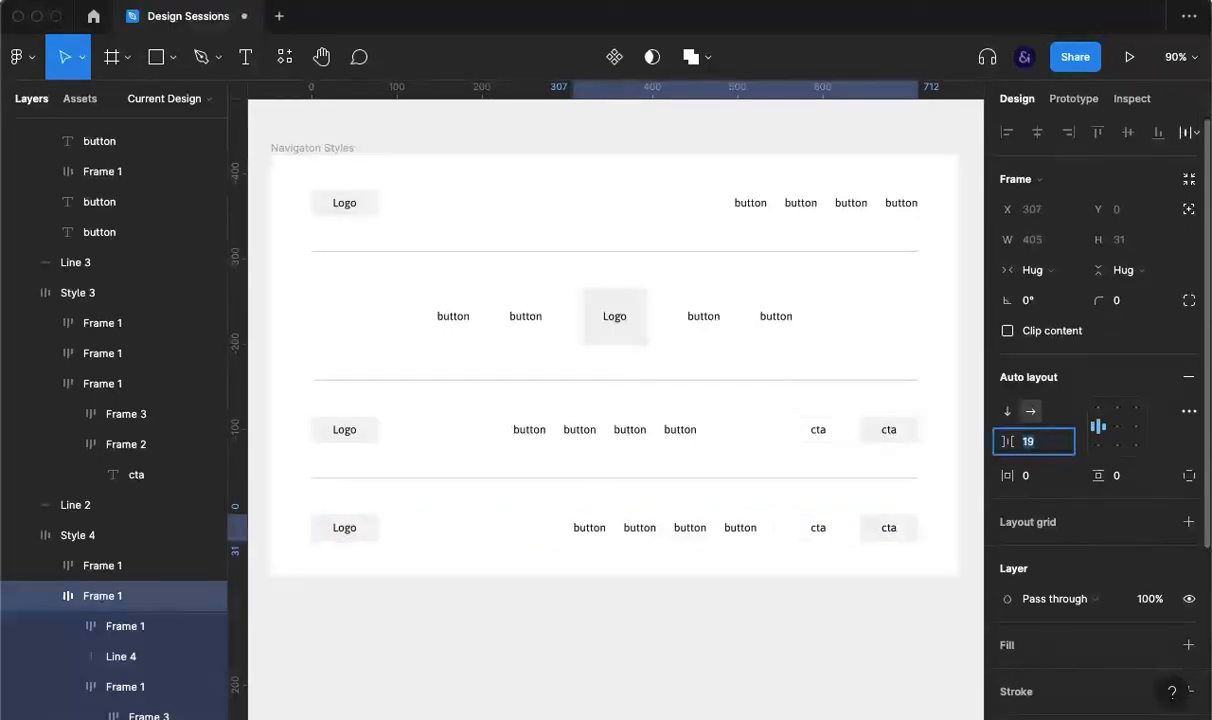
pyautogui.press('Down')
pyautogui.press('Down')
pyautogui.press('Down')
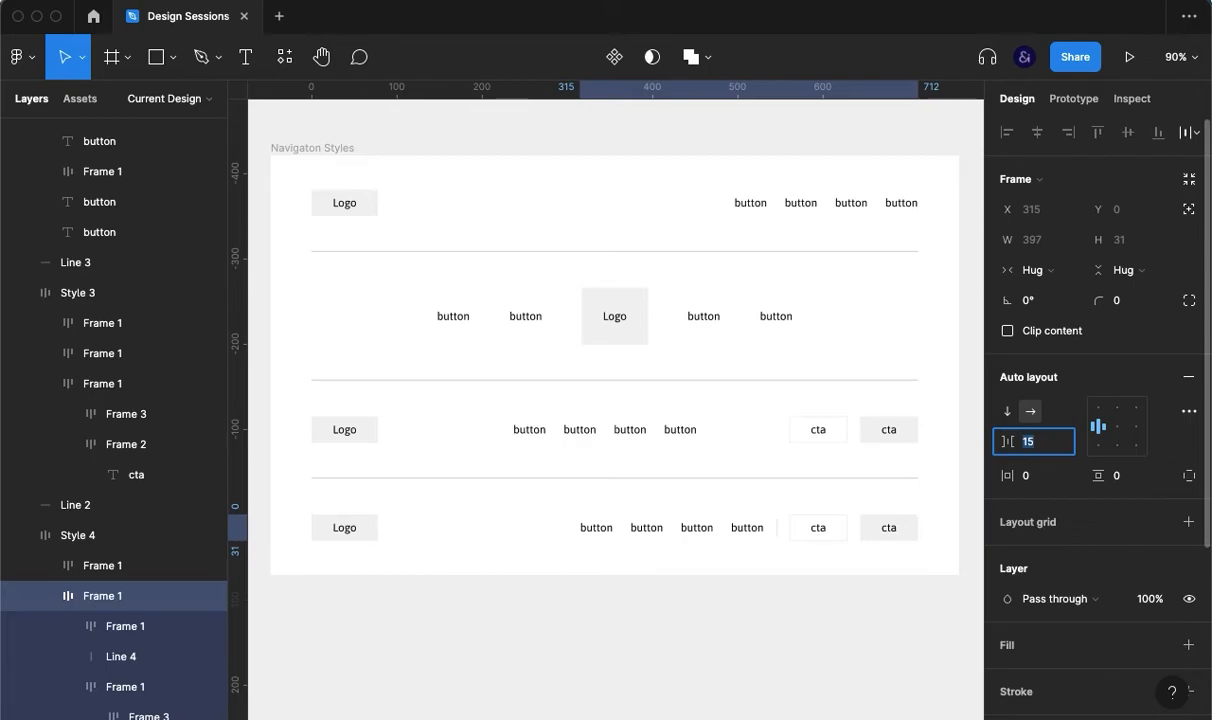
pyautogui.click(838, 649)
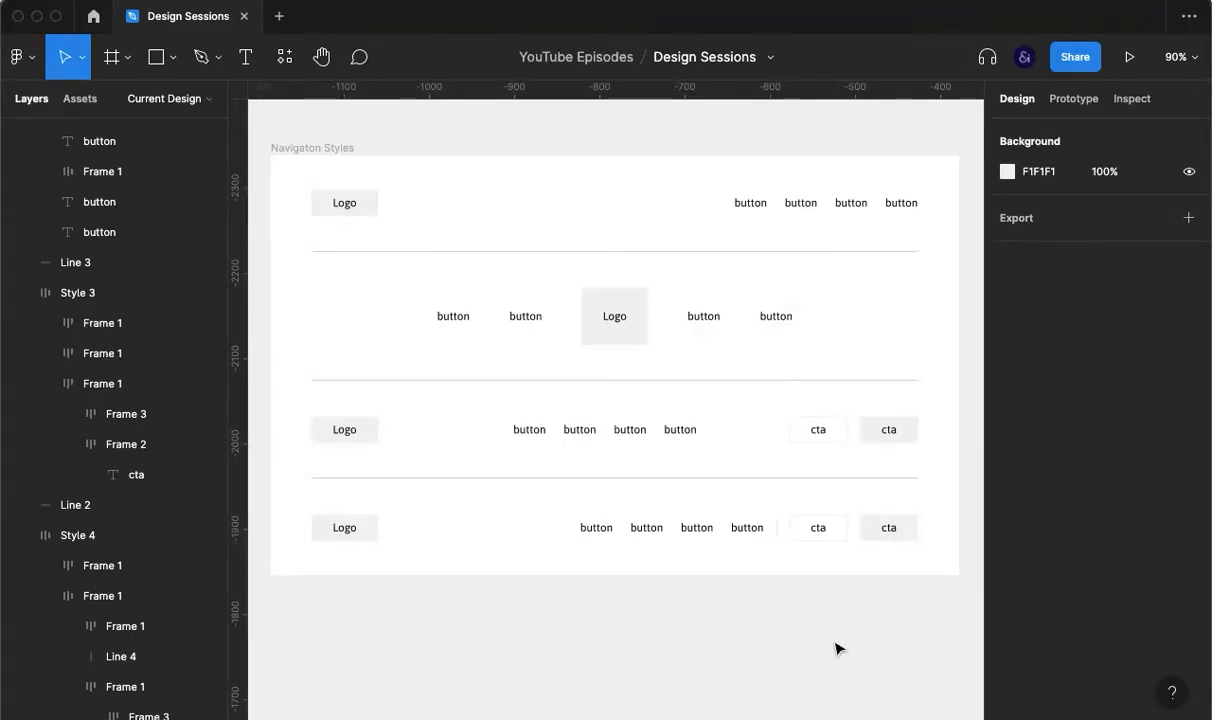
# Step: Shorten the vertical divider, Line 4, from 21 to 15
pyautogui.keyDown('super'); pyautogui.click(758, 530); pyautogui.keyUp('super')
pyautogui.keyDown('super'); pyautogui.click(776, 528); pyautogui.keyUp('super')
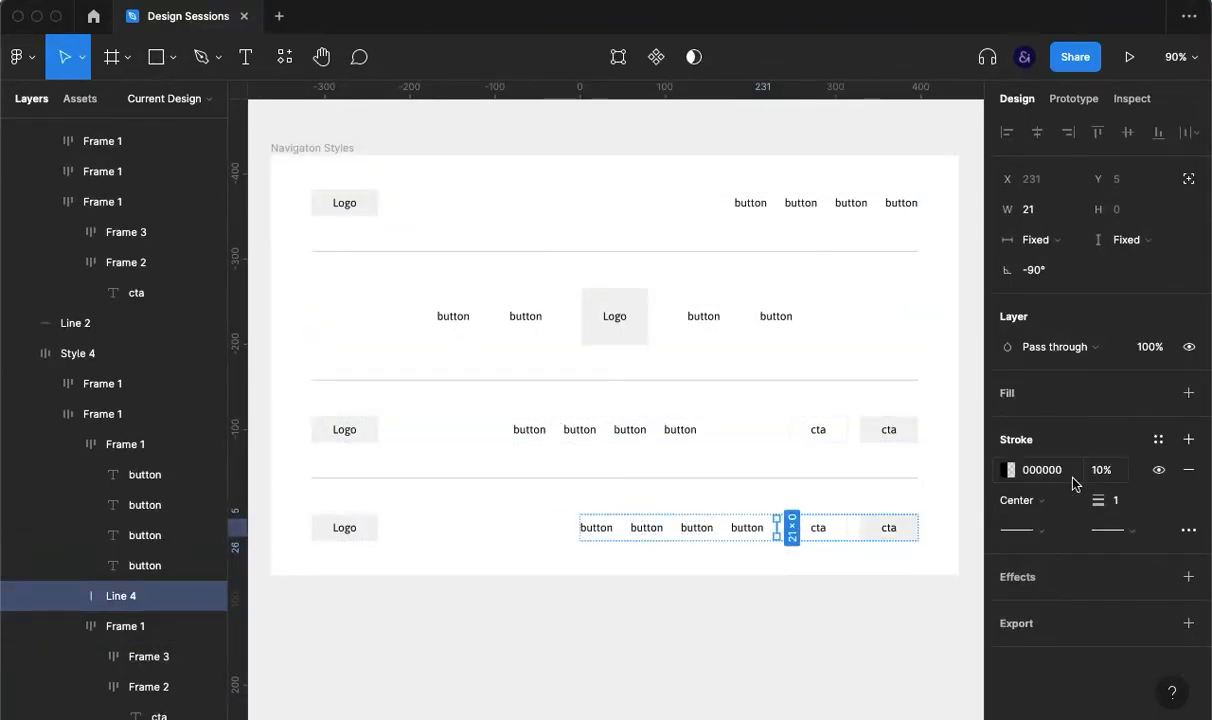
pyautogui.click(1040, 213)
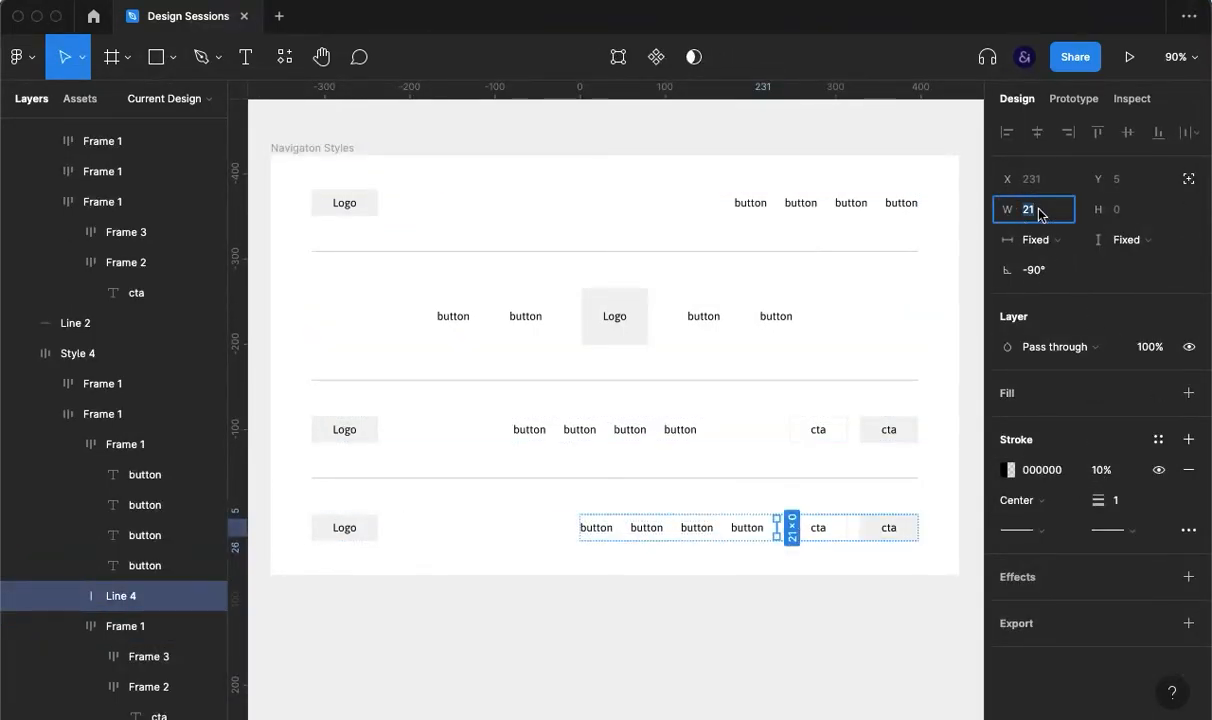
pyautogui.press('Down')
pyautogui.press('Down')
pyautogui.press('Down')
pyautogui.press('Down')
pyautogui.press('Down')
pyautogui.press('Down')
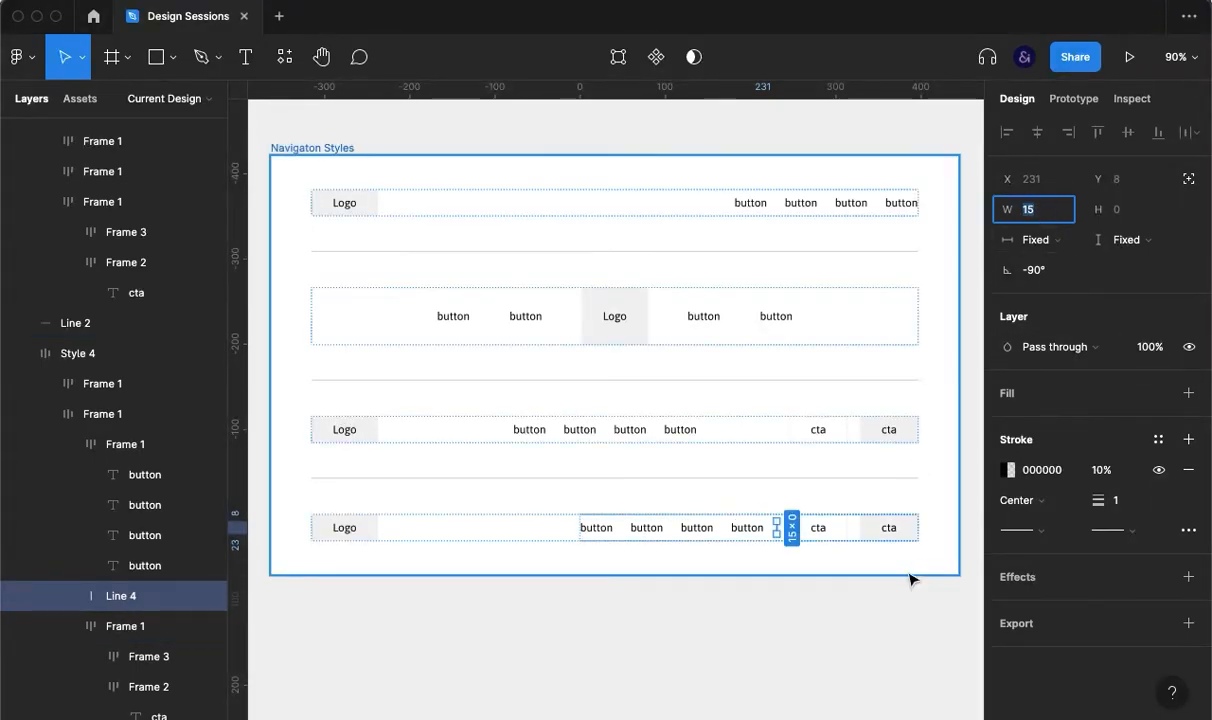
pyautogui.click(927, 636)
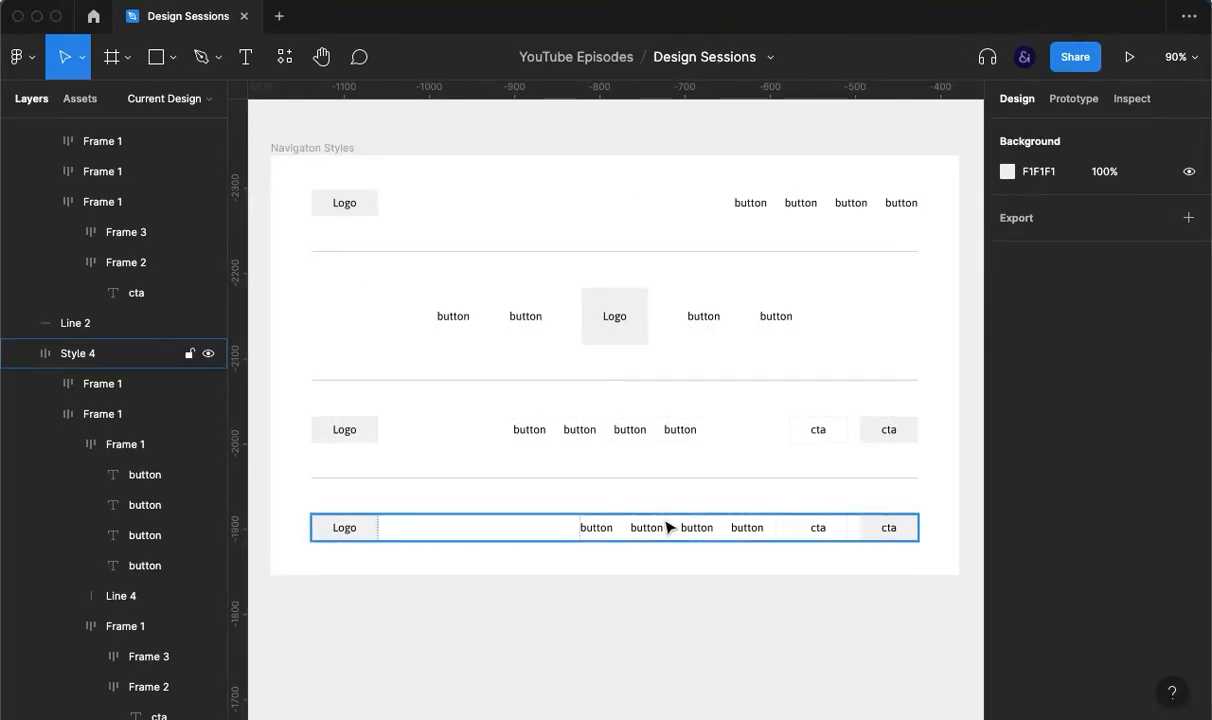
# Step: Duplicate a divider line and move the copy below Style 4
pyautogui.click(649, 481)
pyautogui.press('super+d')
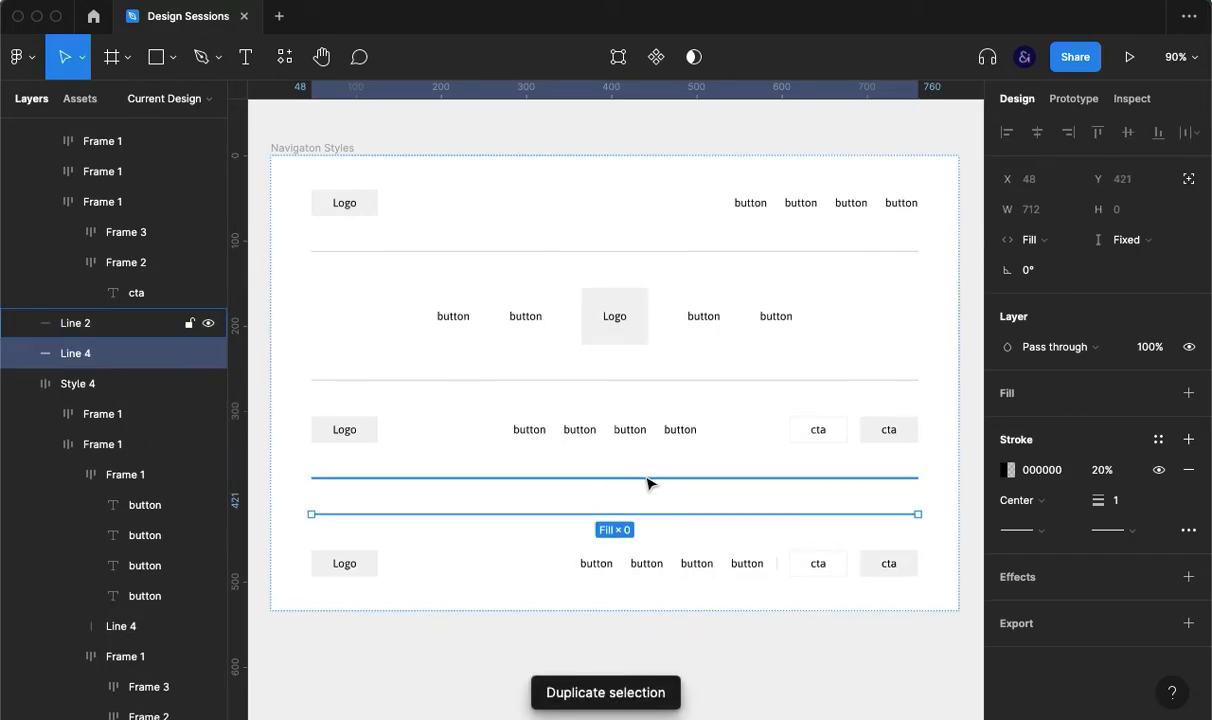
pyautogui.press('Down')
pyautogui.click(652, 525)
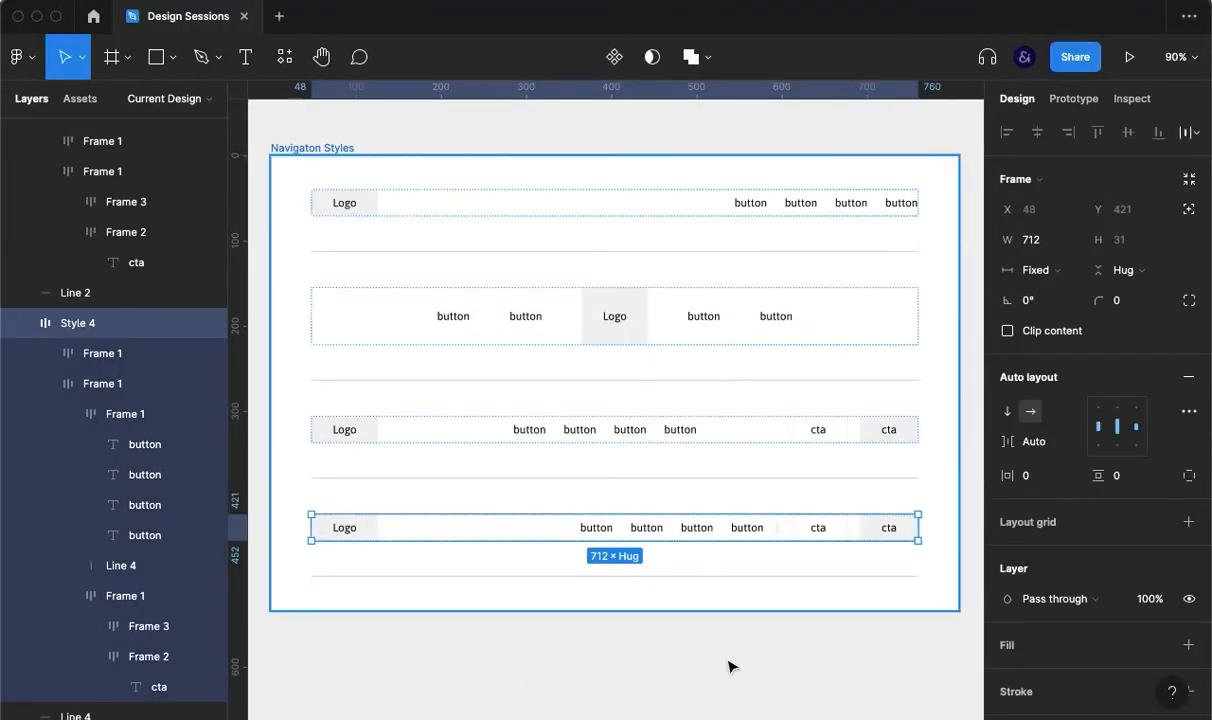
# Step: Duplicate the centred-logo Style 2 bar and move the copy to the bottom as Style 5
pyautogui.click(676, 330)
pyautogui.press('super+d')
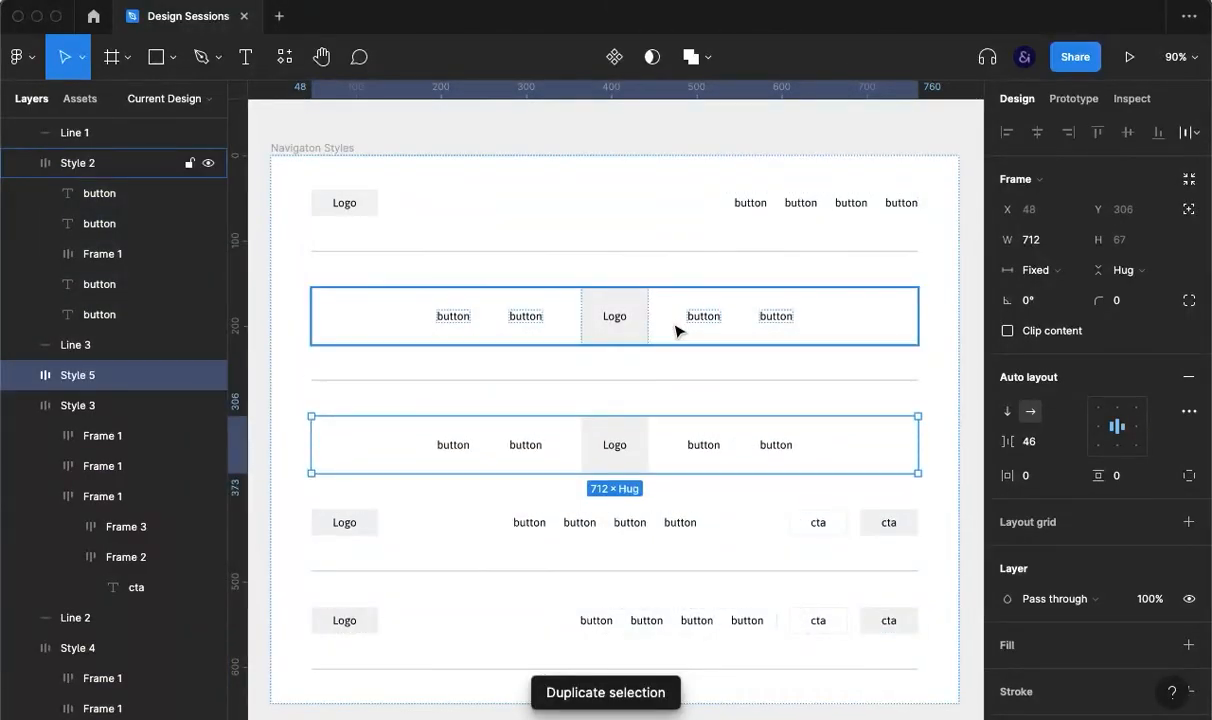
pyautogui.press('Down')
pyautogui.press('Down')
pyautogui.press('Down')
pyautogui.press('Down')
pyautogui.press('Down')
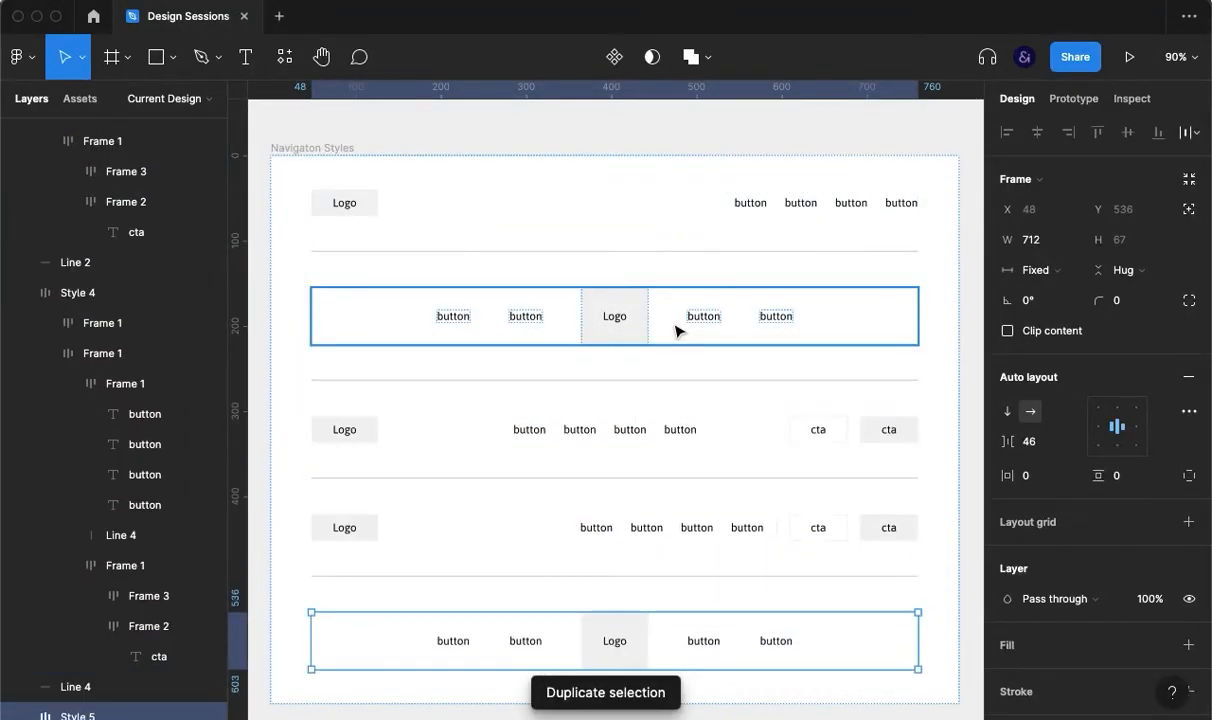
pyautogui.scroll(-5, 720, 357)
pyautogui.click(684, 360)
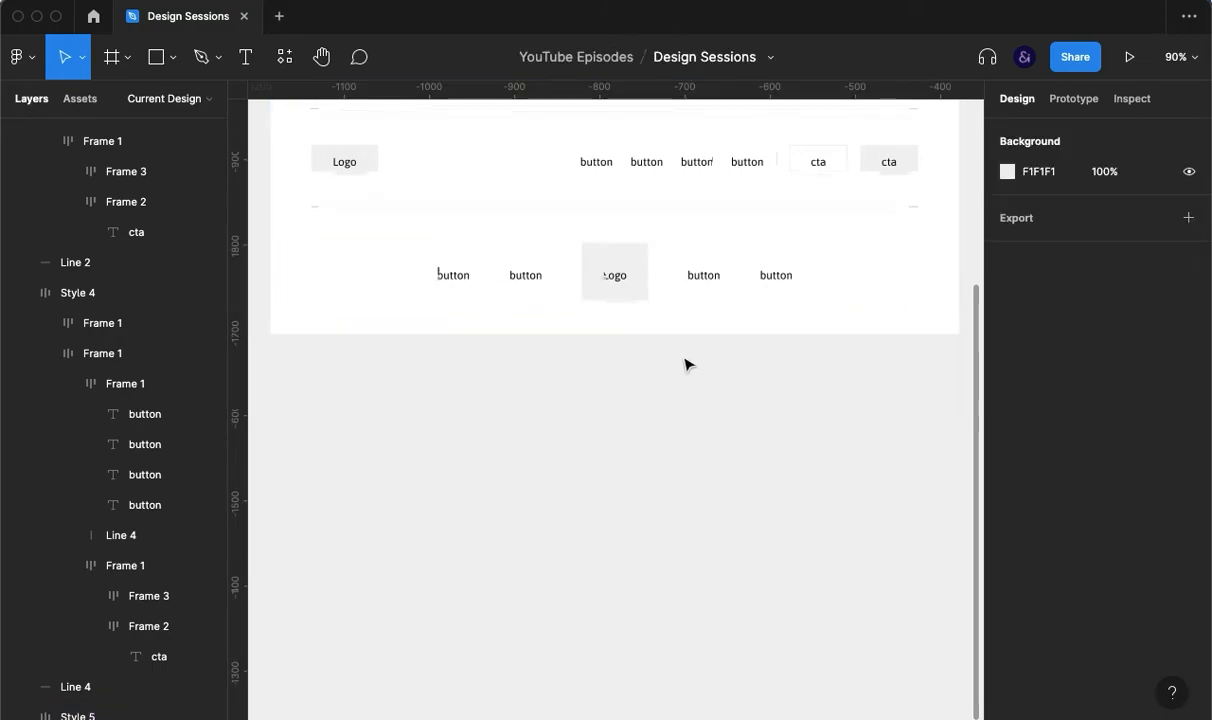
pyautogui.scroll(2, 670, 368)
# Step: Move Style 5's Logo to the start of the row
pyautogui.doubleClick(598, 343)
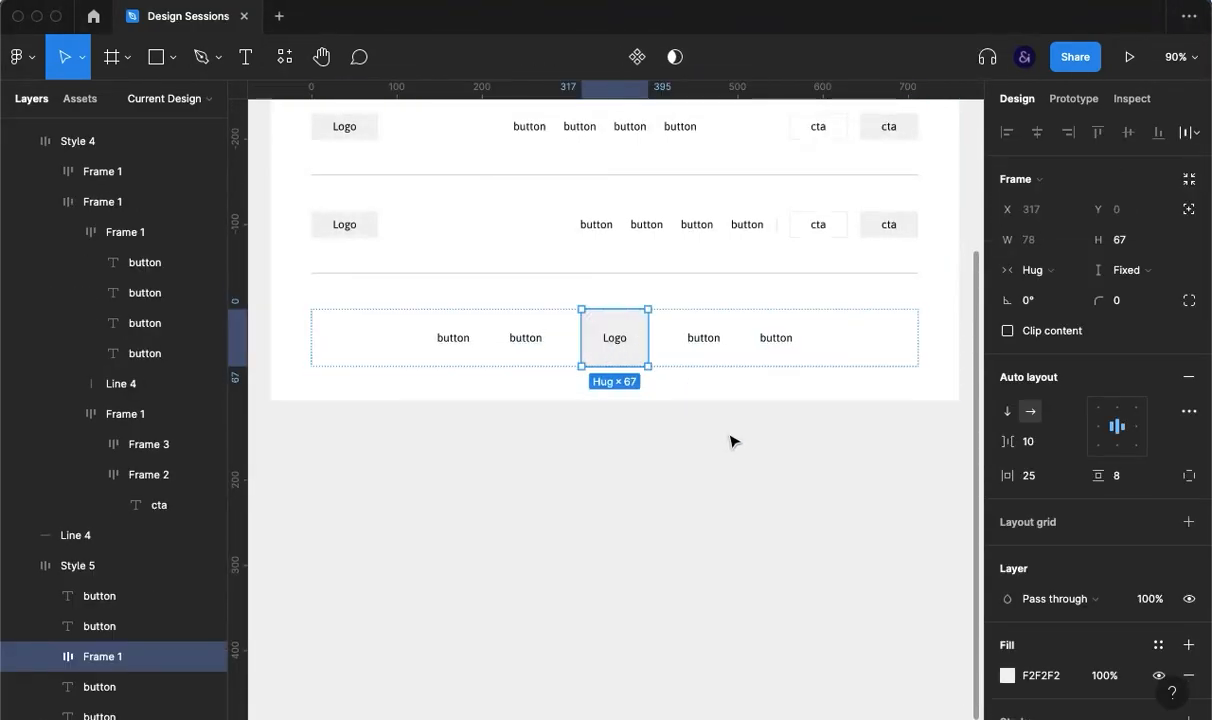
pyautogui.click(730, 438)
pyautogui.click(671, 349)
pyautogui.click(614, 340)
pyautogui.press('Delete')
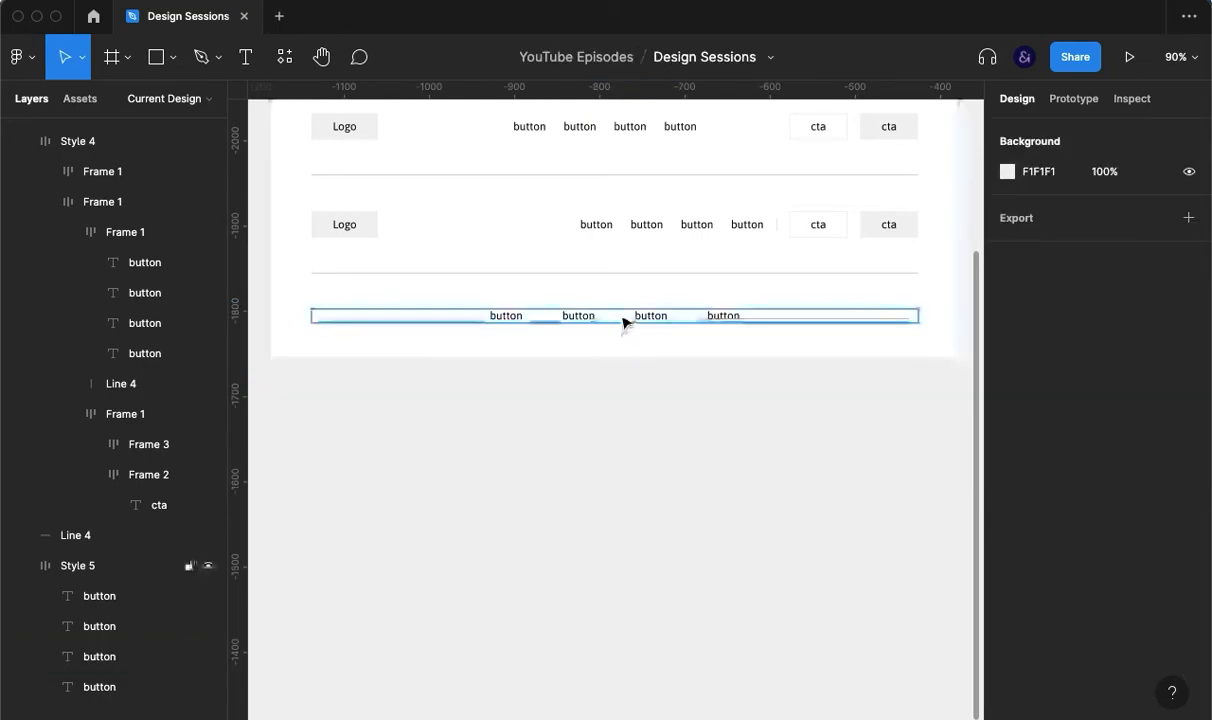
pyautogui.press('super+z')
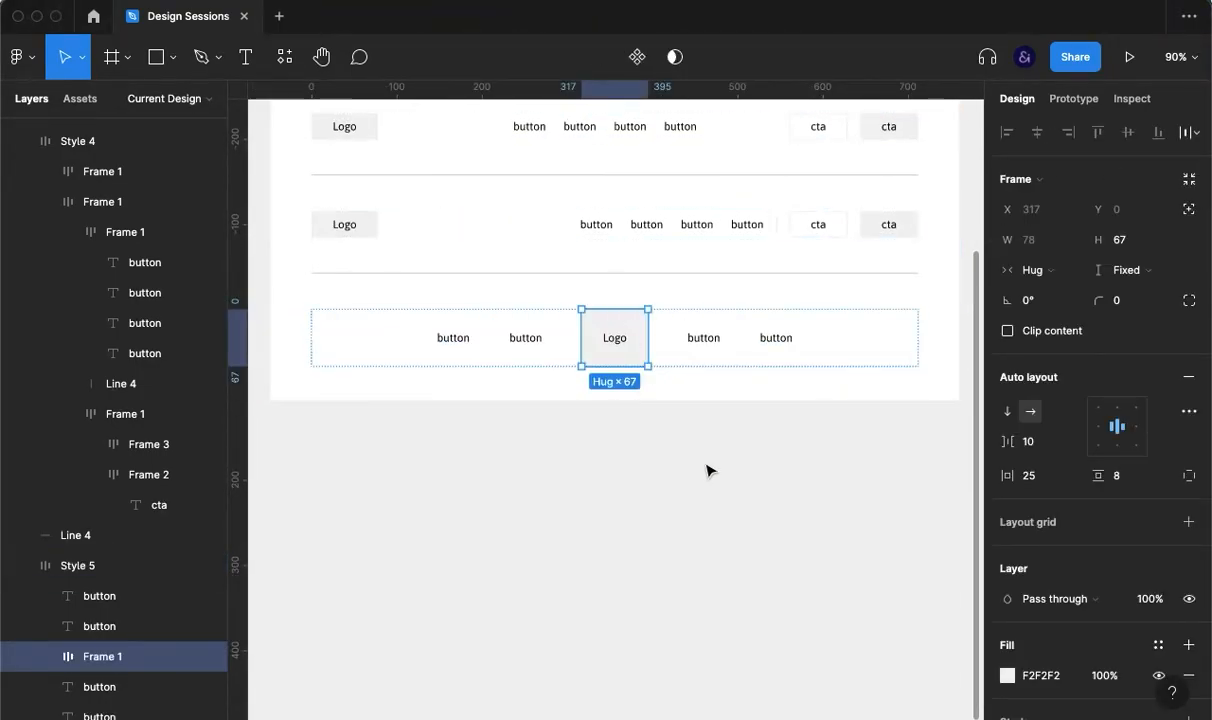
pyautogui.press('Left')
pyautogui.press('Left')
# Step: Group Style 5's four button labels into an auto-layout frame
pyautogui.click(565, 340)
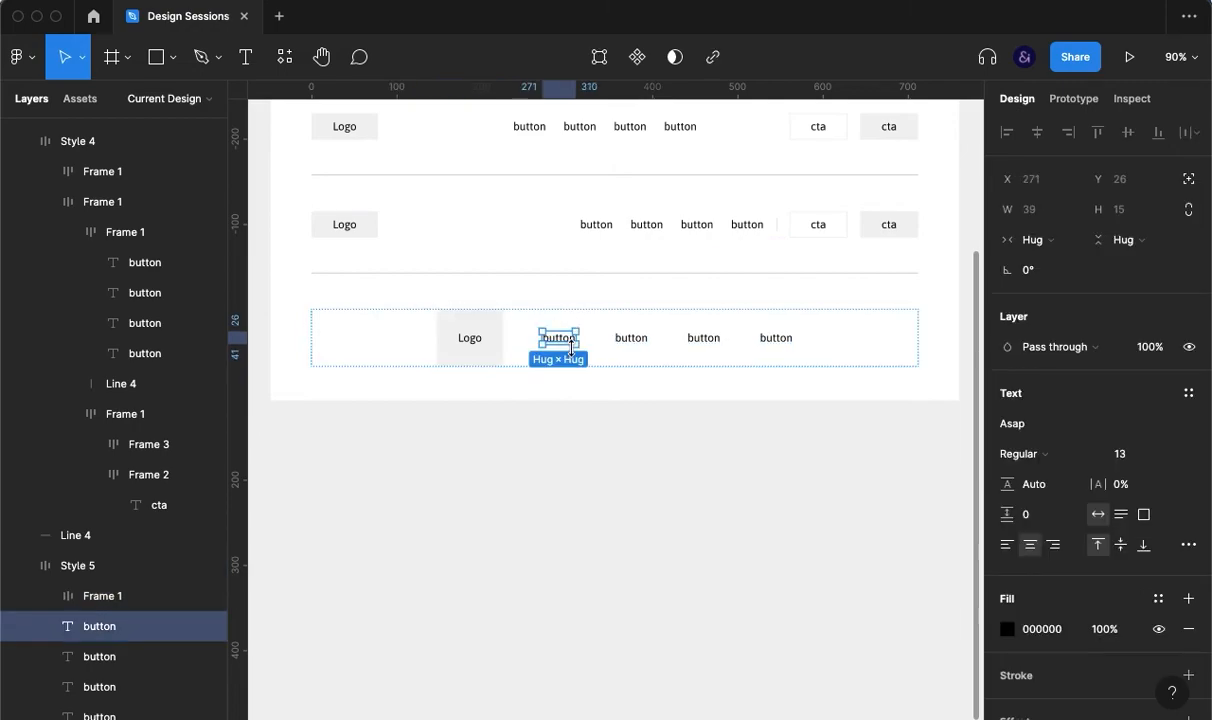
pyautogui.keyDown('shift'); pyautogui.click(638, 338); pyautogui.keyUp('shift')
pyautogui.keyDown('shift'); pyautogui.click(703, 340); pyautogui.keyUp('shift')
pyautogui.keyDown('shift'); pyautogui.click(776, 340); pyautogui.keyUp('shift')
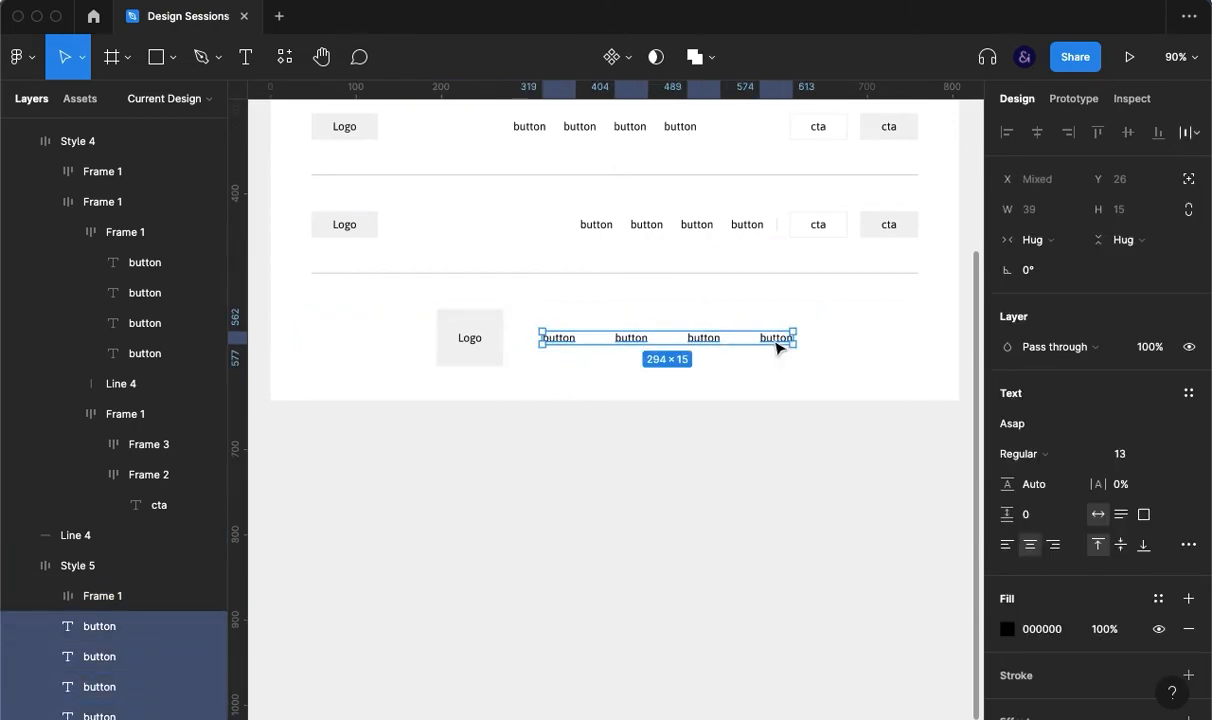
pyautogui.press('super+g')
pyautogui.hotkey('shift', 'a')
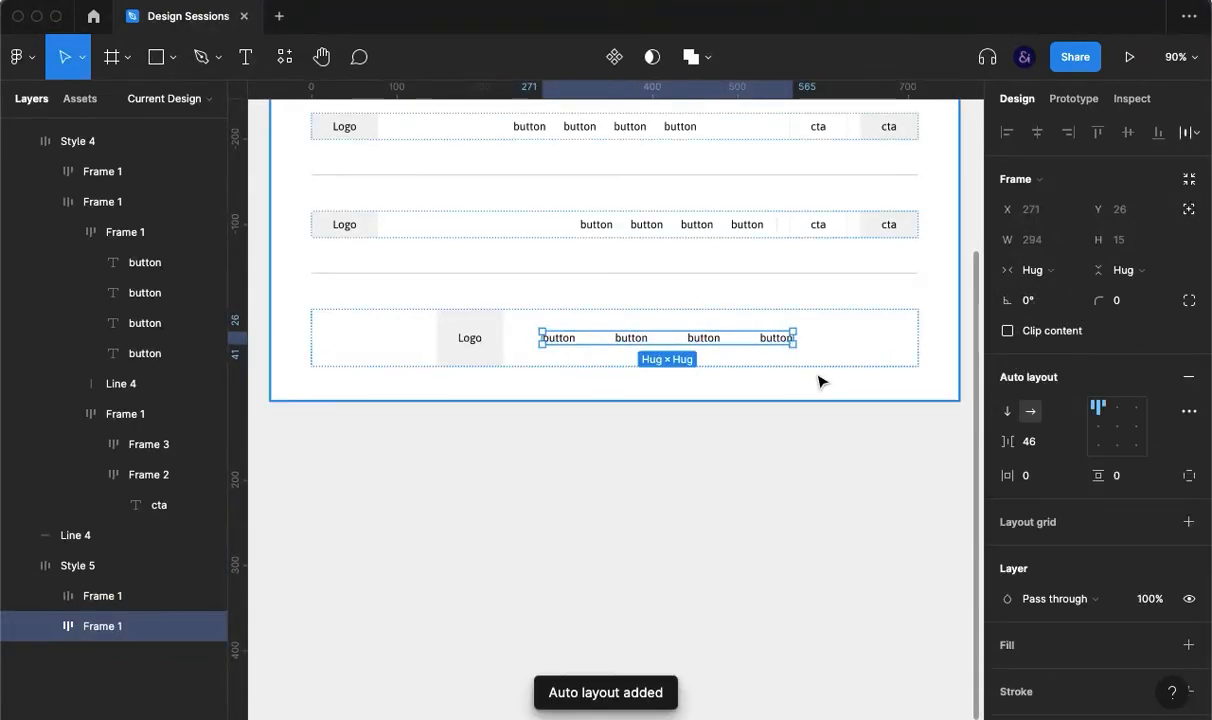
pyautogui.click(725, 463)
# Step: Set Style 5 to vertical direction and shrink the Logo height to 41
pyautogui.click(733, 347)
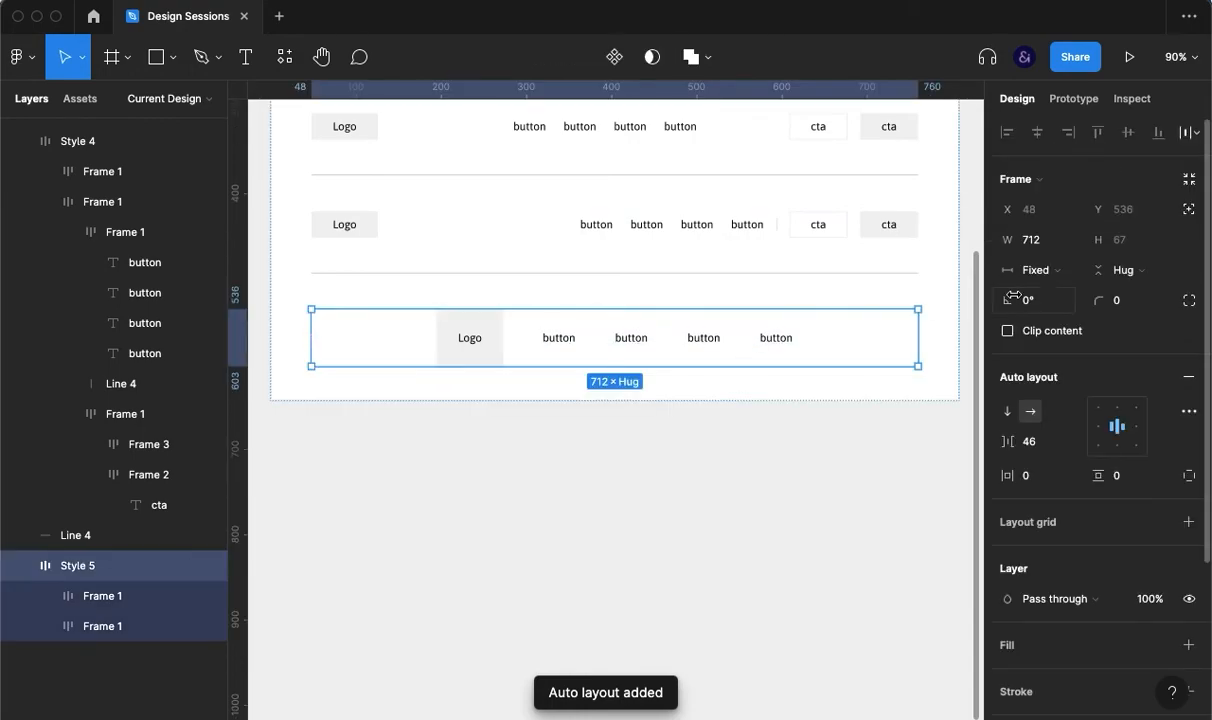
pyautogui.click(1007, 412)
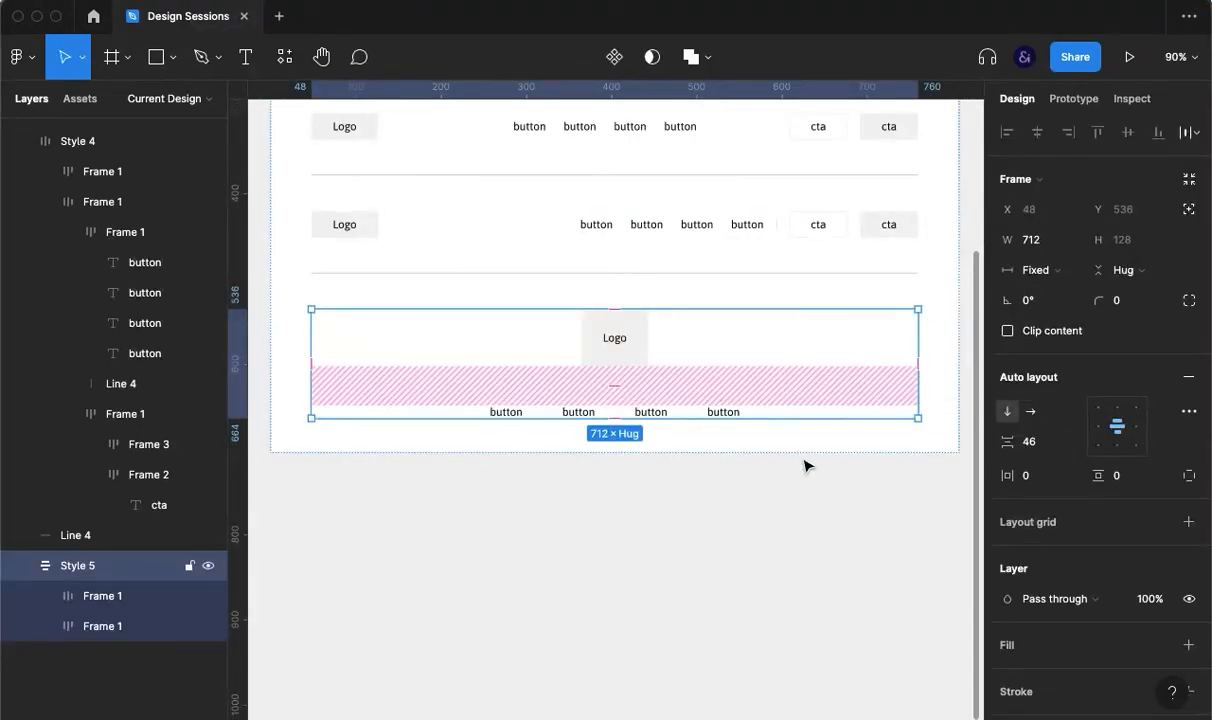
pyautogui.click(613, 363)
pyautogui.click(647, 492)
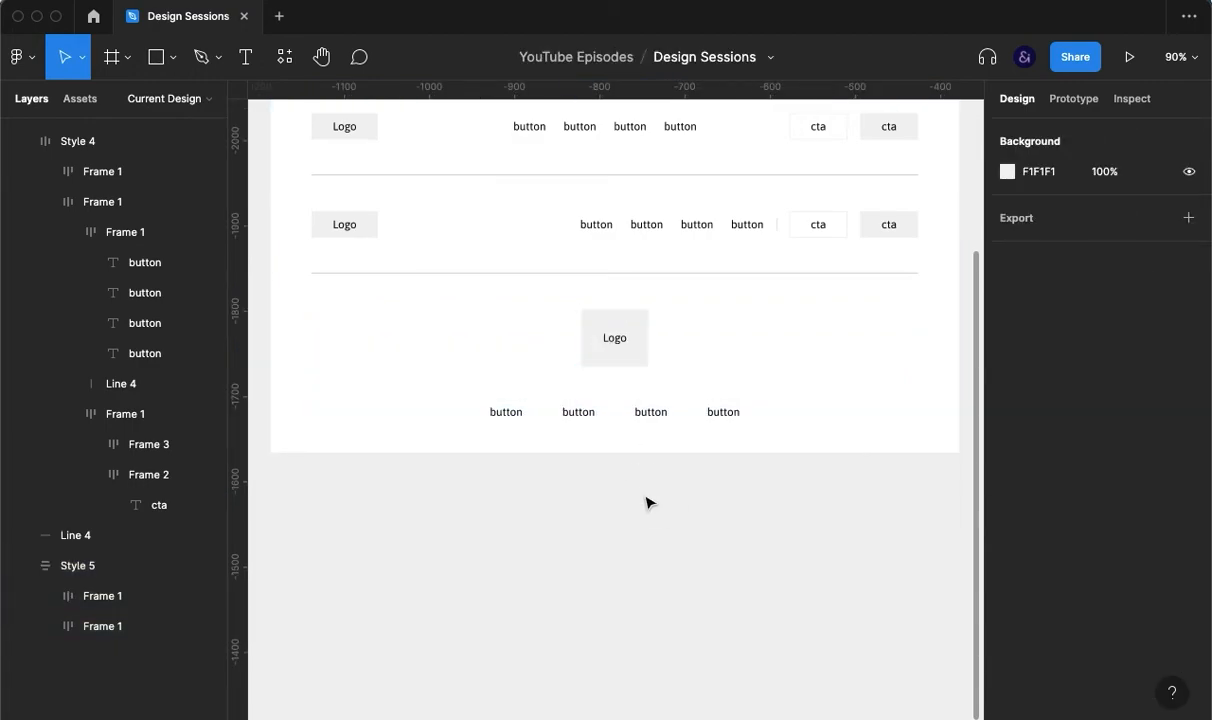
pyautogui.click(597, 352)
pyautogui.click(615, 350)
pyautogui.moveTo(614, 372); pyautogui.dragTo(615, 344)
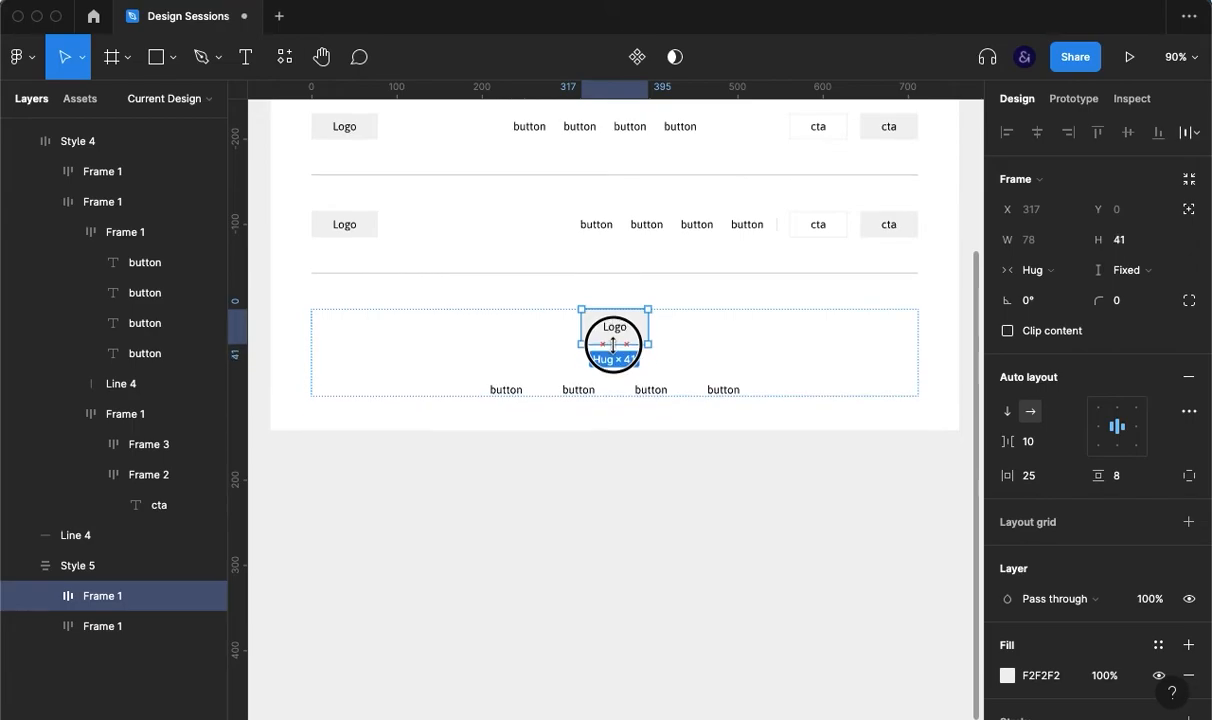
# Step: Set the spacing between Style 5's Logo and buttons to 23
pyautogui.click(656, 455)
pyautogui.click(726, 360)
pyautogui.click(1029, 447)
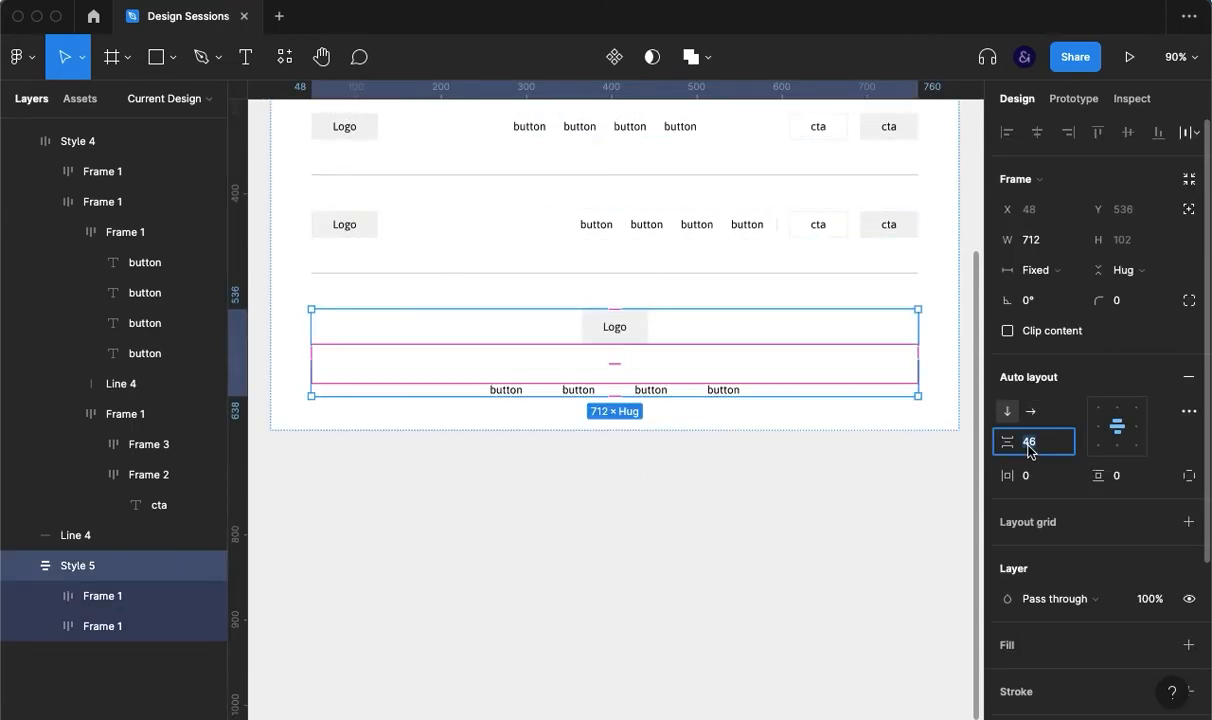
pyautogui.hotkey('shift', 'Down')
pyautogui.hotkey('shift', 'Down')
pyautogui.hotkey('shift', 'Down')
pyautogui.press('Up')
pyautogui.press('Up')
pyautogui.press('Up')
pyautogui.press('Up')
pyautogui.press('Up')
pyautogui.press('Up')
pyautogui.press('Up')
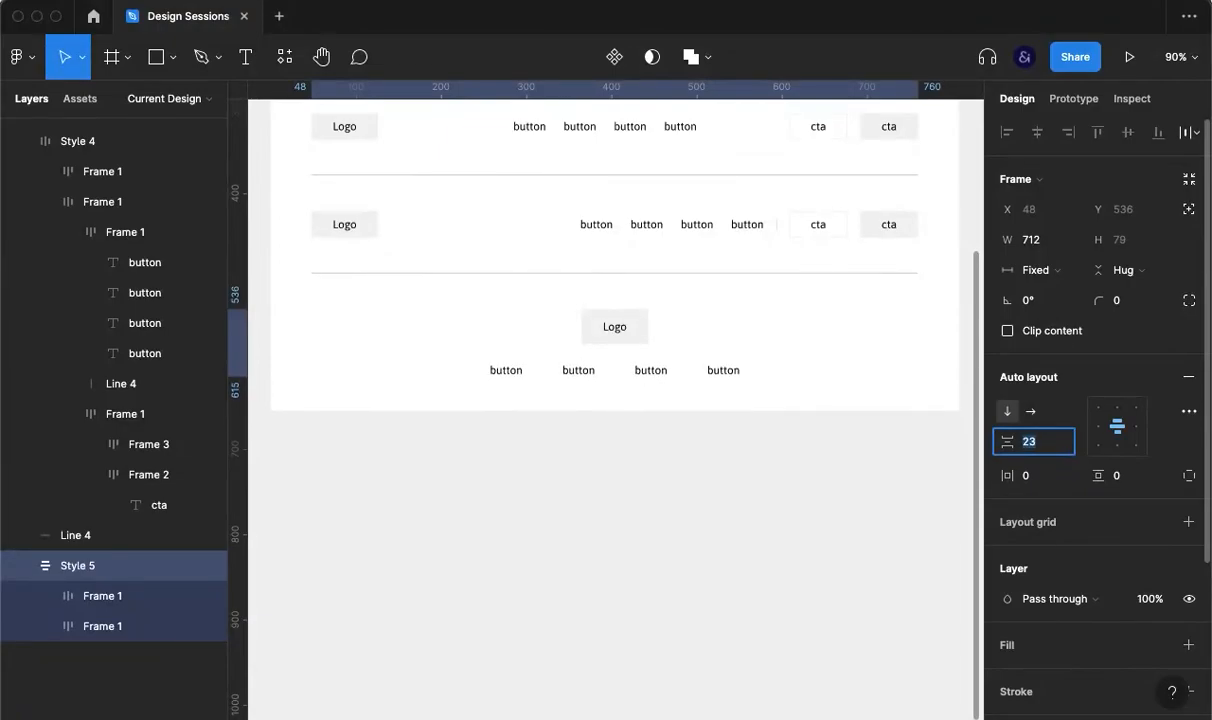
pyautogui.click(868, 522)
pyautogui.scroll(5, 868, 522)
# Step: Scroll up to review the whole Navigation Styles frame with its five nav bars
pyautogui.scroll(2, 868, 522)
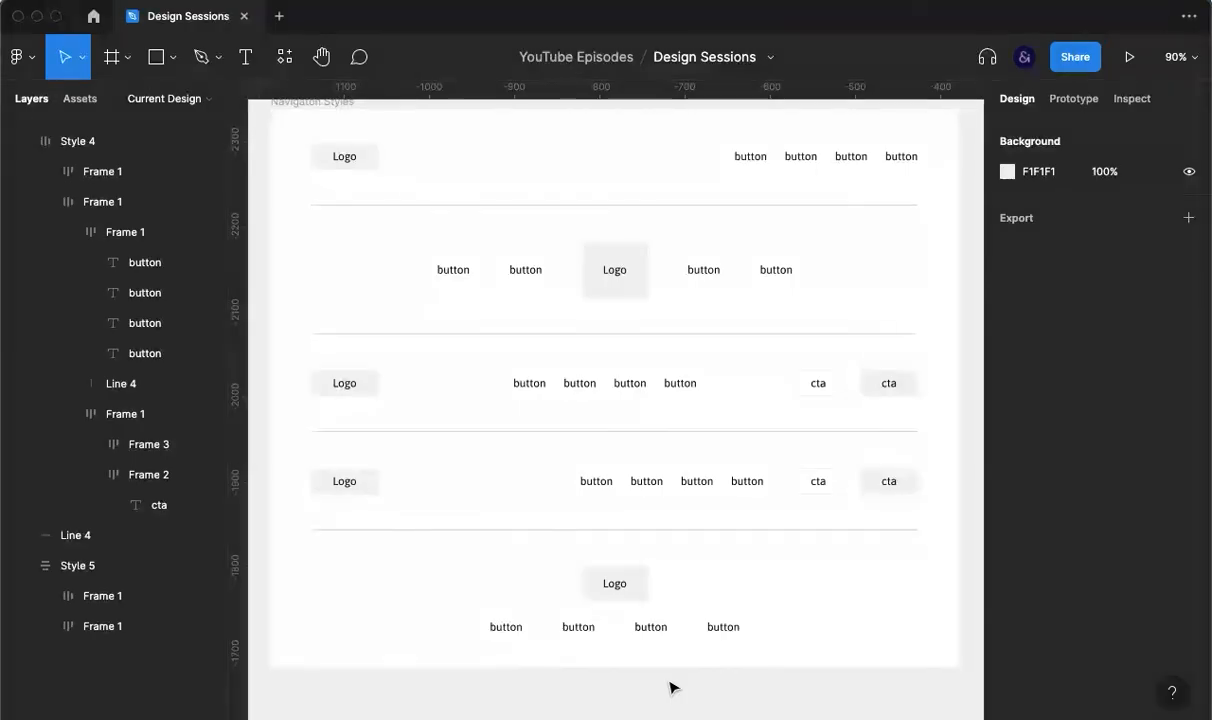
pyautogui.scroll(2, 672, 688)
pyautogui.scroll(1, 670, 686)
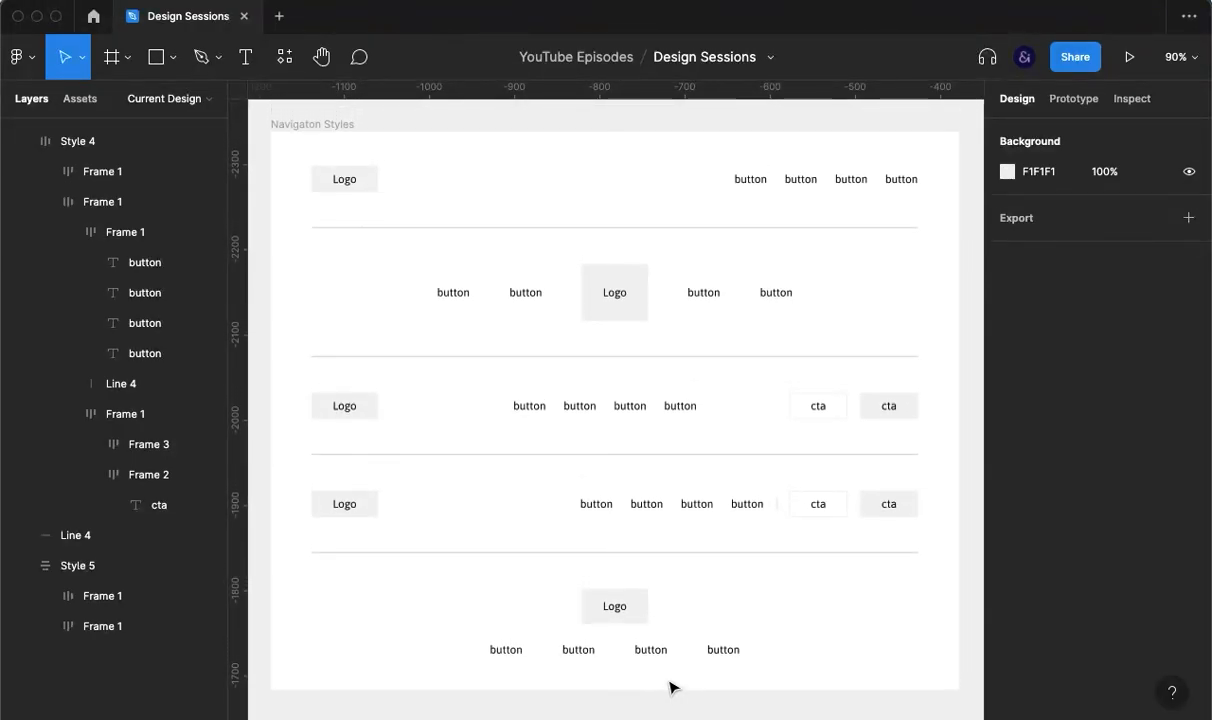